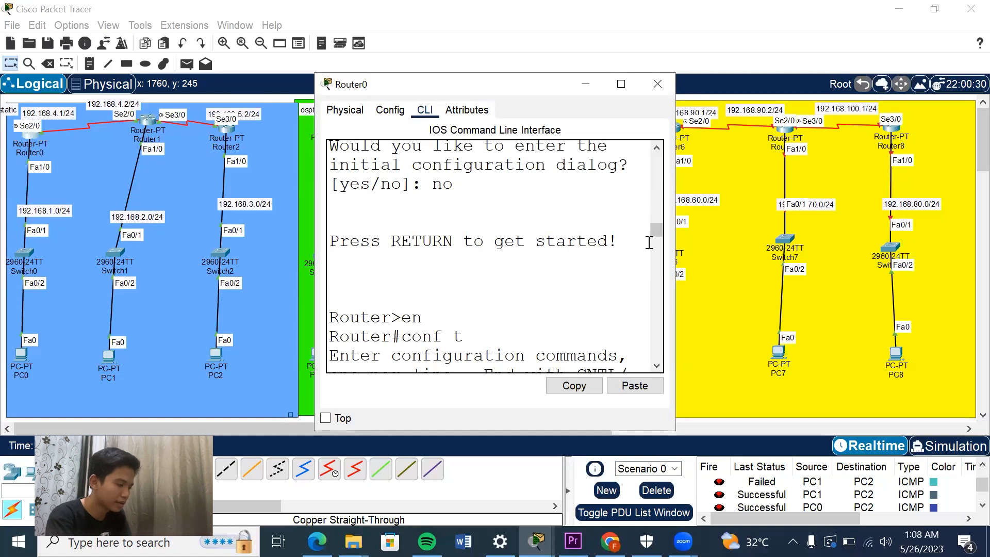
# Review the Serial2/0, FastEthernet1/0 and DHCP pool commands in Router0's command-line history, up to the static route entries.
pyautogui.scroll(-1, 652, 235)
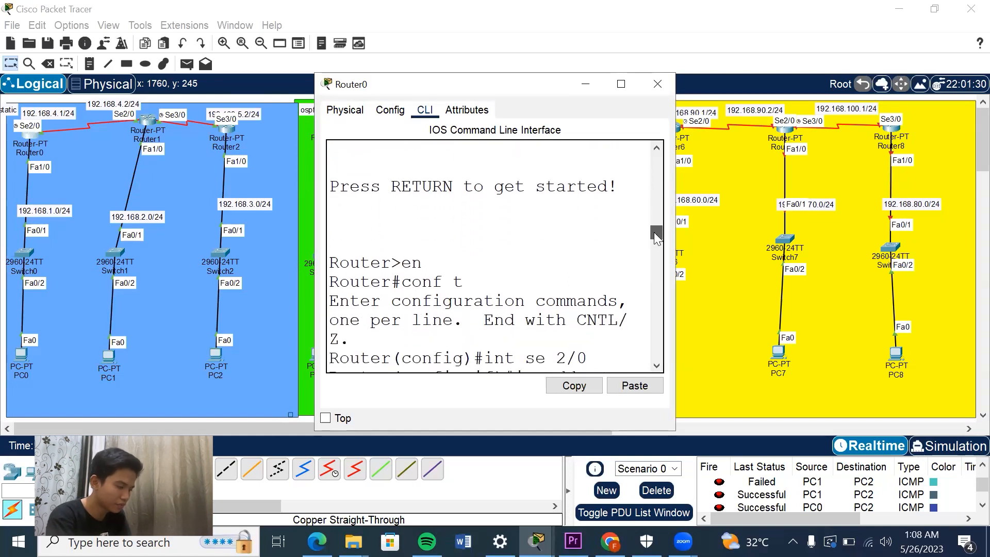
pyautogui.moveTo(654, 232); pyautogui.dragTo(654, 237)
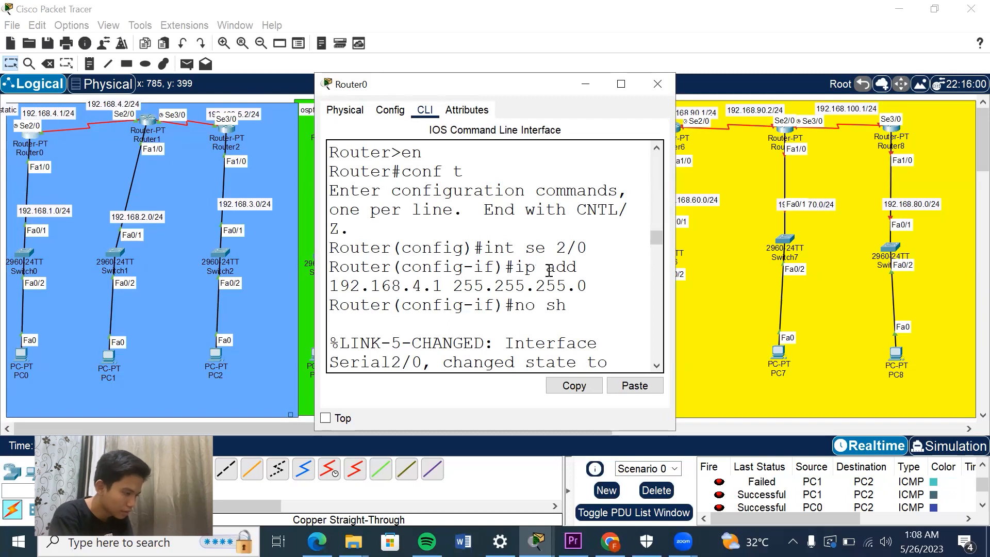
pyautogui.moveTo(659, 235); pyautogui.dragTo(658, 243)
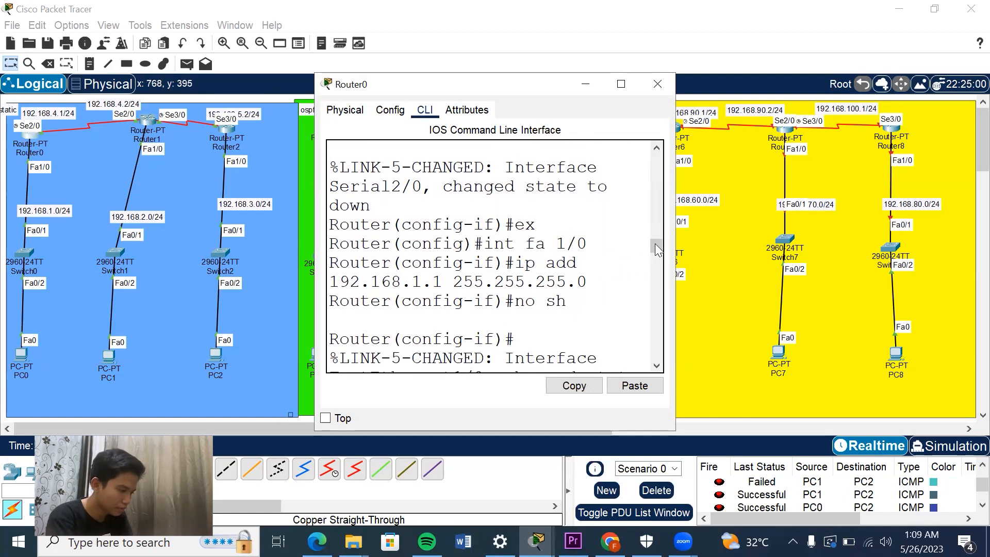
pyautogui.moveTo(661, 248); pyautogui.dragTo(658, 264)
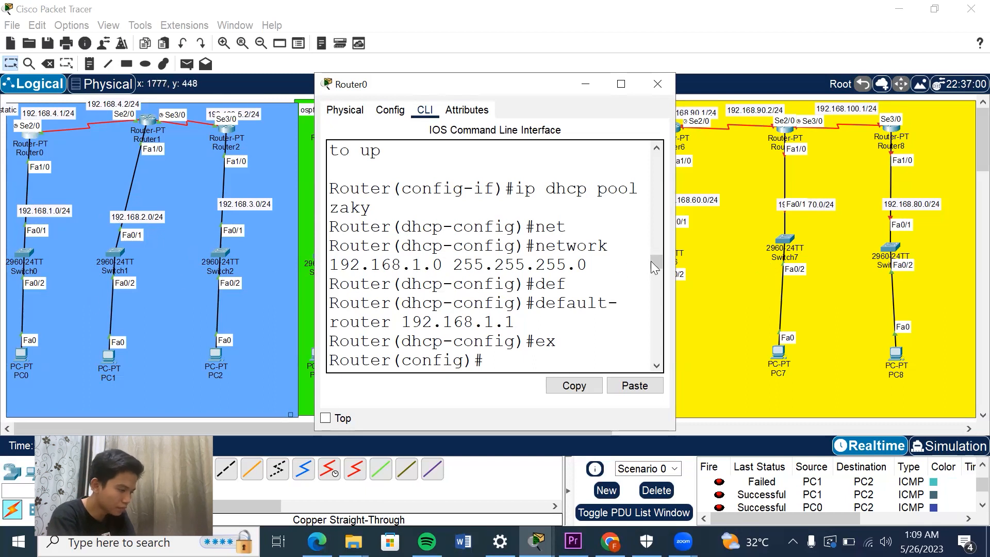
pyautogui.write('ex')
pyautogui.press('Return')
pyautogui.write('ex')
pyautogui.press('Return')
pyautogui.moveTo(657, 281); pyautogui.dragTo(656, 307)
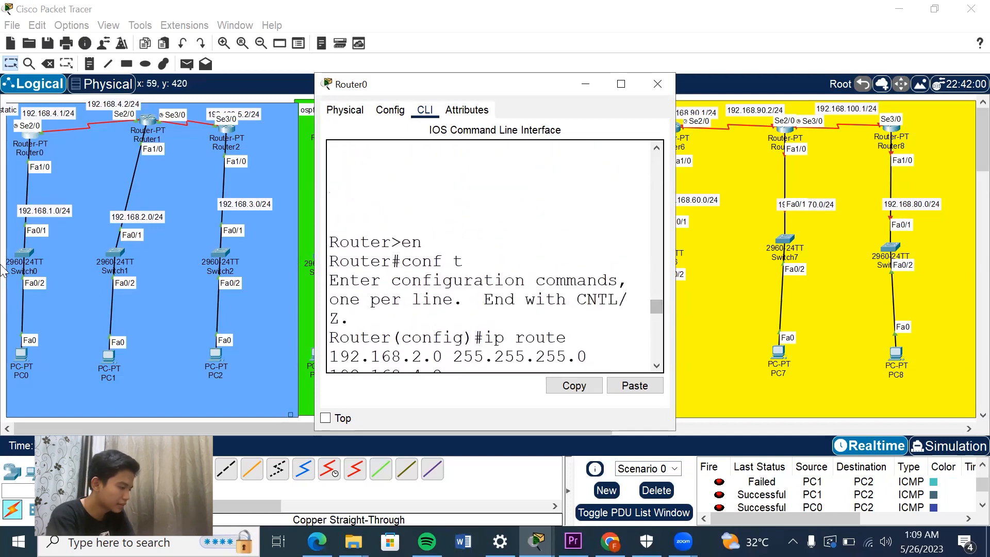
# Open PC0's IP configuration to check the addressing it receives through DHCP.
pyautogui.click(18, 351)
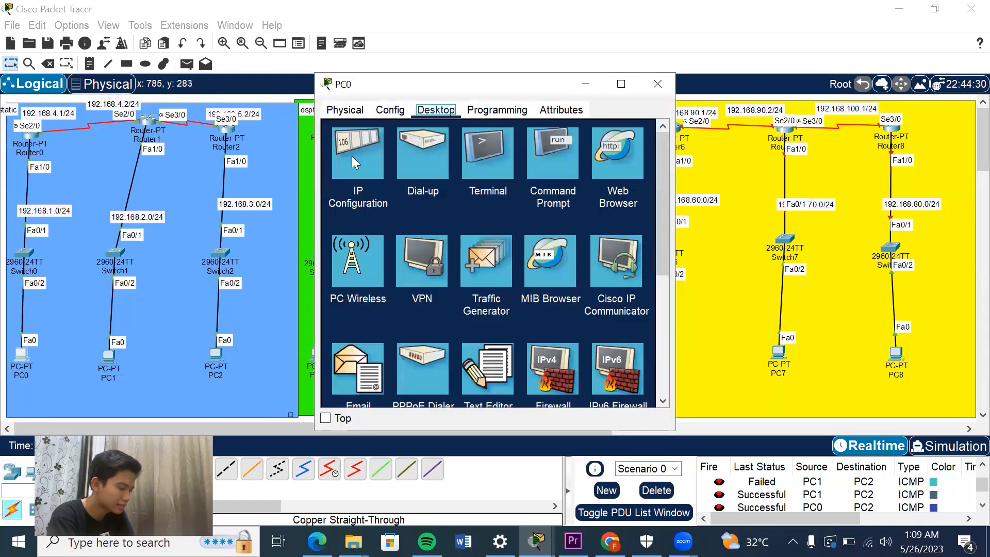
pyautogui.click(355, 157)
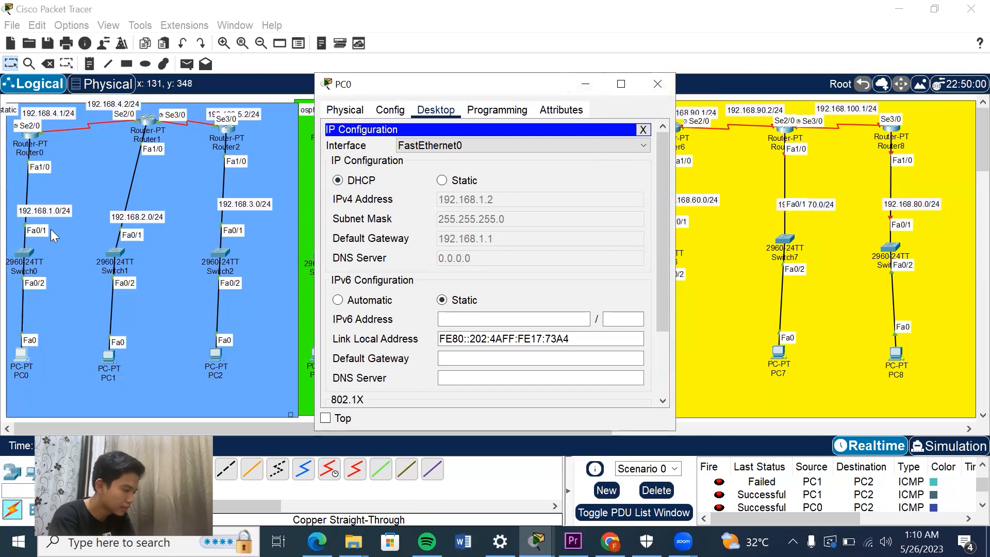
# Open Router1's command line and review the commands configuring FastEthernet1/0, the DHCP pool and Serial3/0.
pyautogui.click(145, 123)
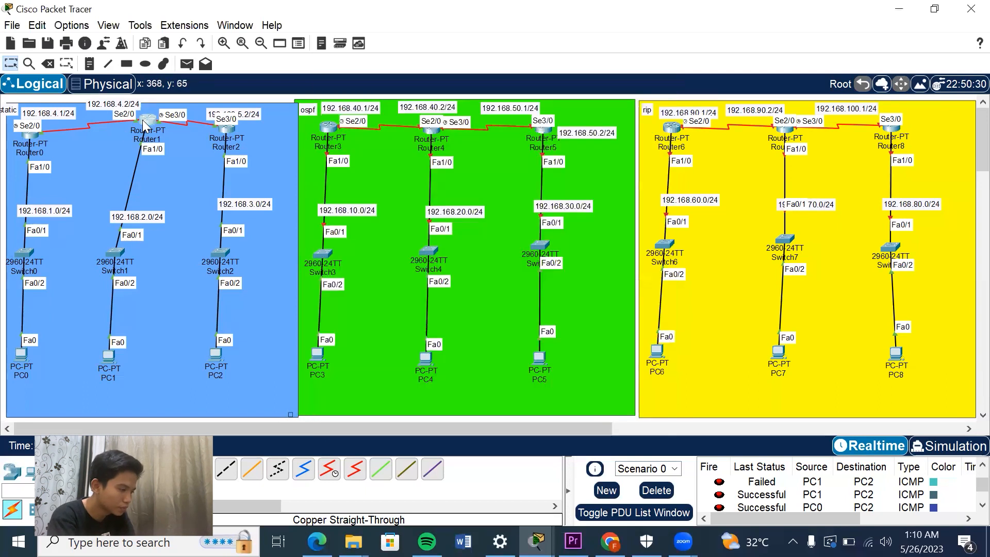
pyautogui.click(391, 113)
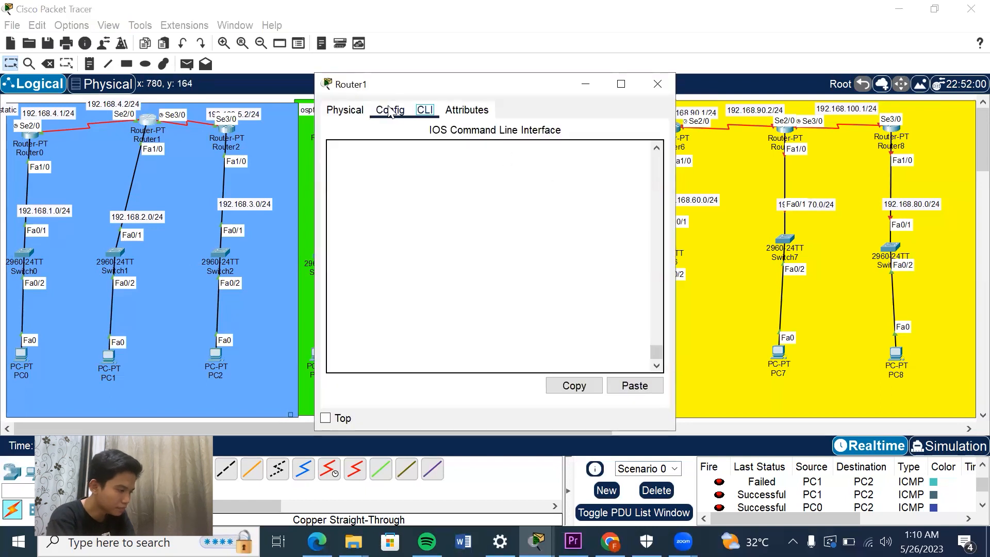
pyautogui.click(425, 110)
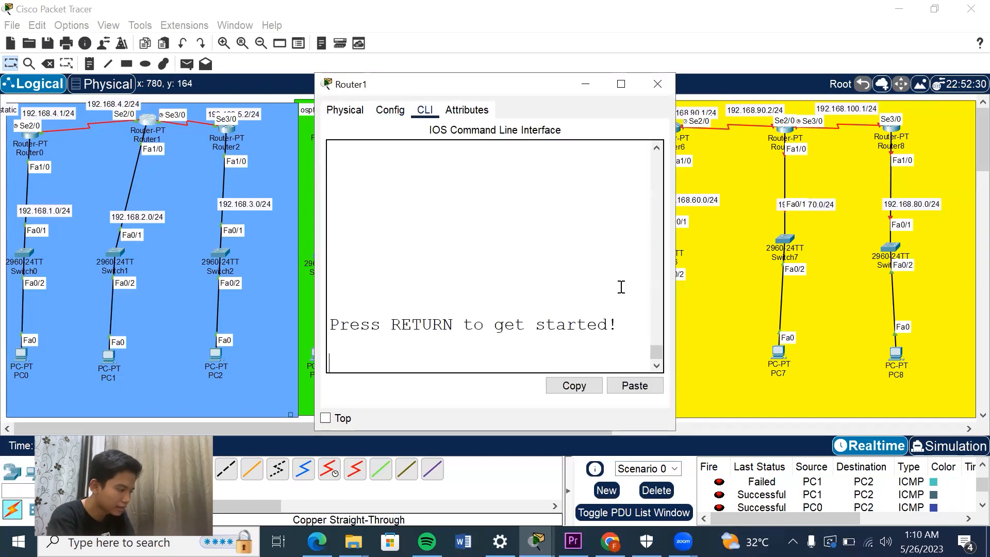
pyautogui.click(652, 344)
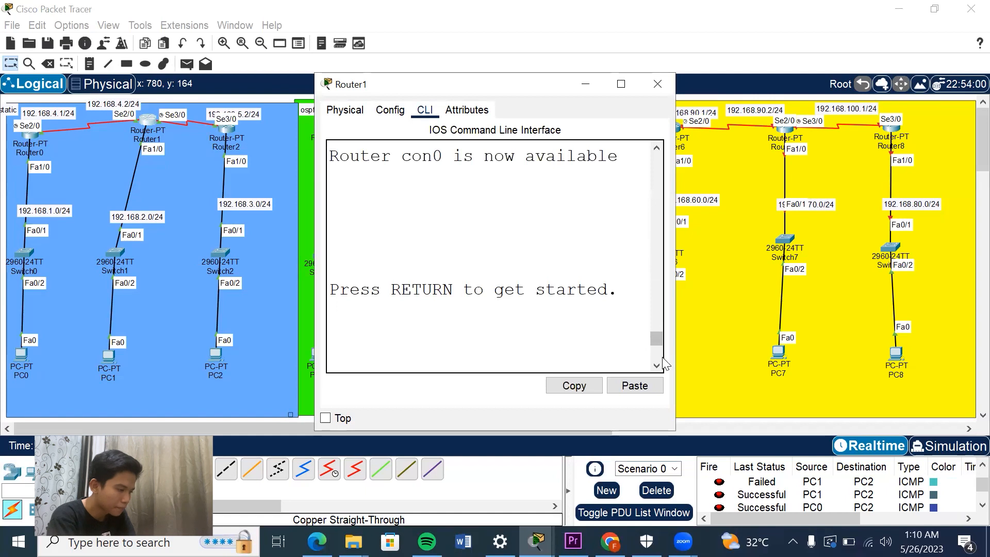
pyautogui.moveTo(654, 338); pyautogui.dragTo(649, 260)
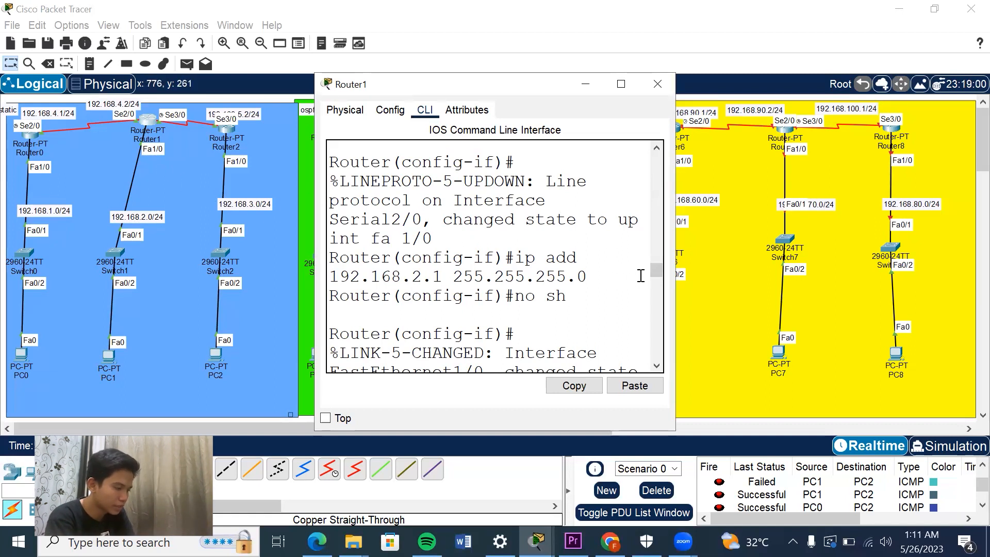
pyautogui.moveTo(654, 270); pyautogui.dragTo(655, 291)
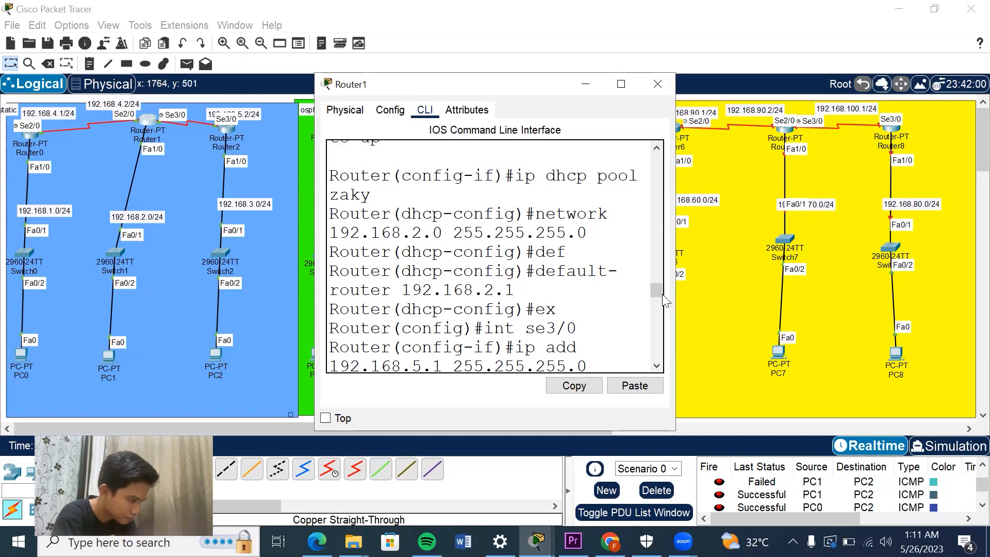
pyautogui.moveTo(658, 288)
pyautogui.mouseDown()
pyautogui.moveTo(664, 316)
pyautogui.moveTo(659, 297)
pyautogui.mouseUp()
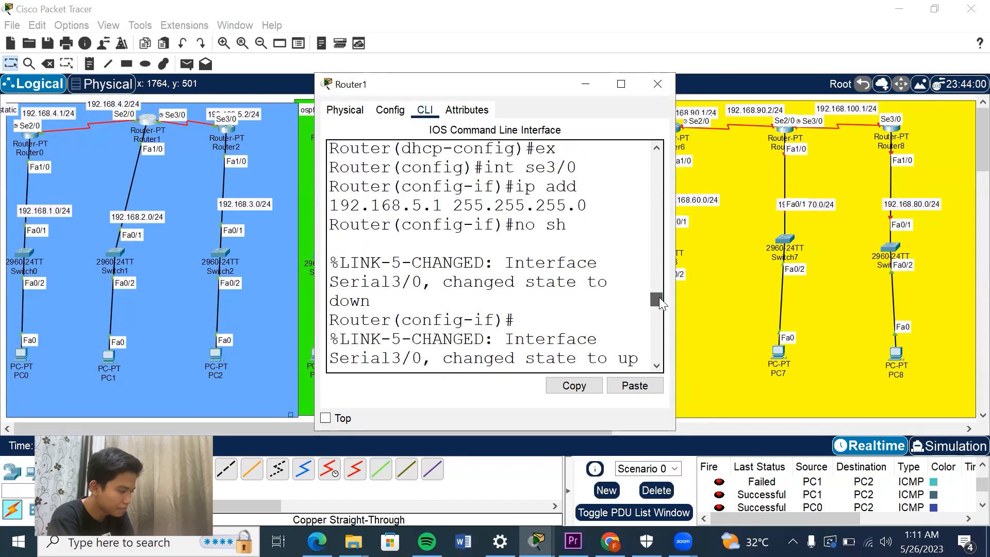
# Open PC1's IP configuration to check the addressing it receives through DHCP.
pyautogui.click(116, 348)
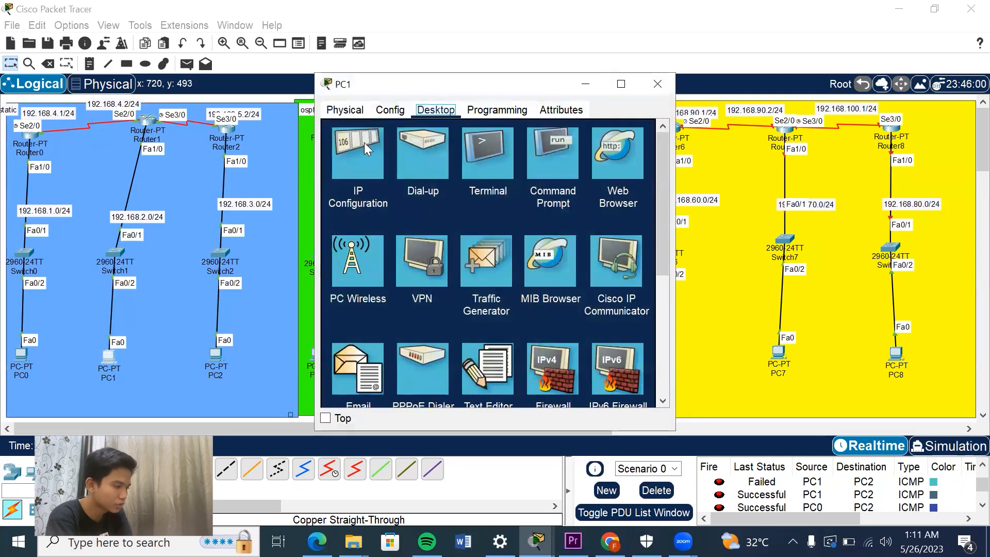
pyautogui.click(364, 143)
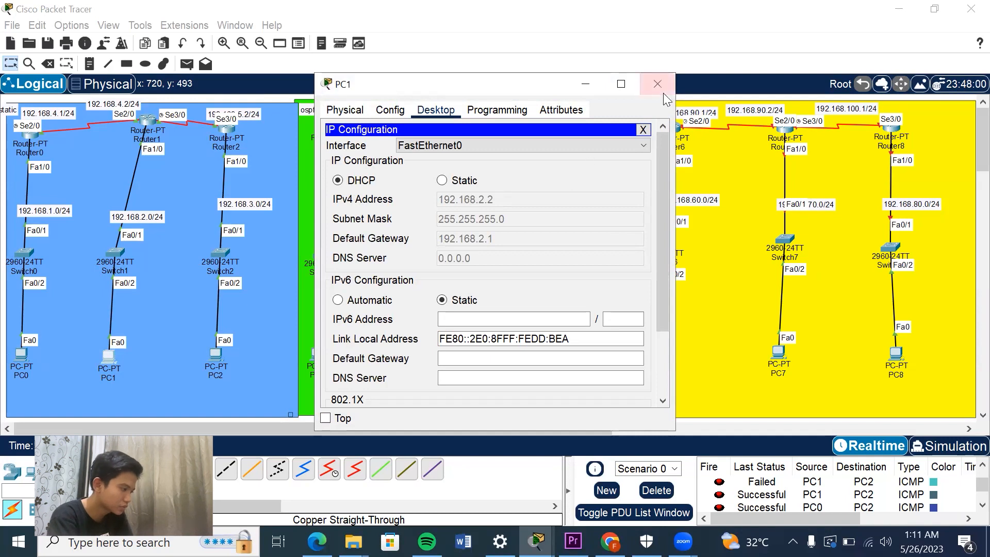
# Open Router2's command line and review its Serial3/0, FastEthernet1/0, DHCP pool and static route commands.
pyautogui.click(224, 129)
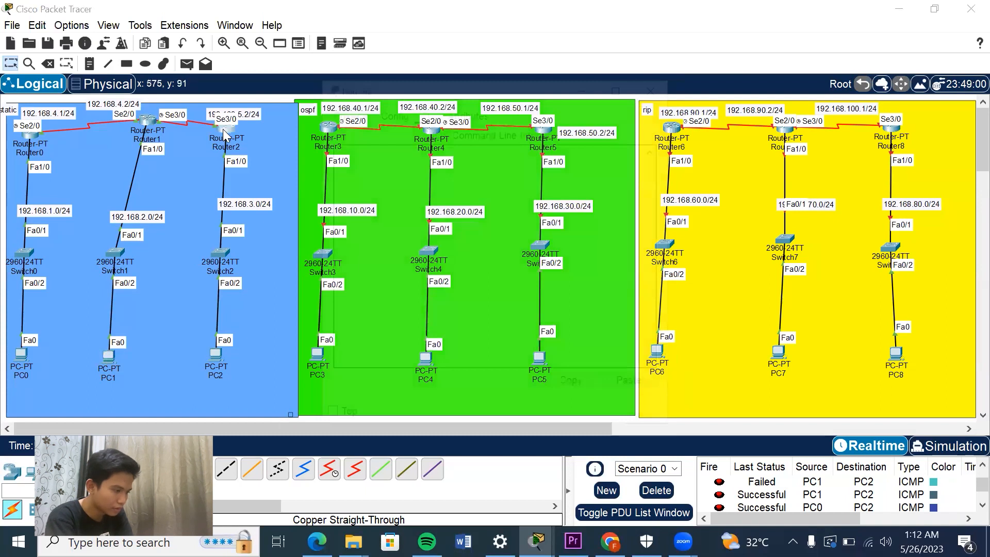
pyautogui.scroll(15, 651, 225)
pyautogui.scroll(-2, 651, 239)
pyautogui.scroll(-12, 653, 253)
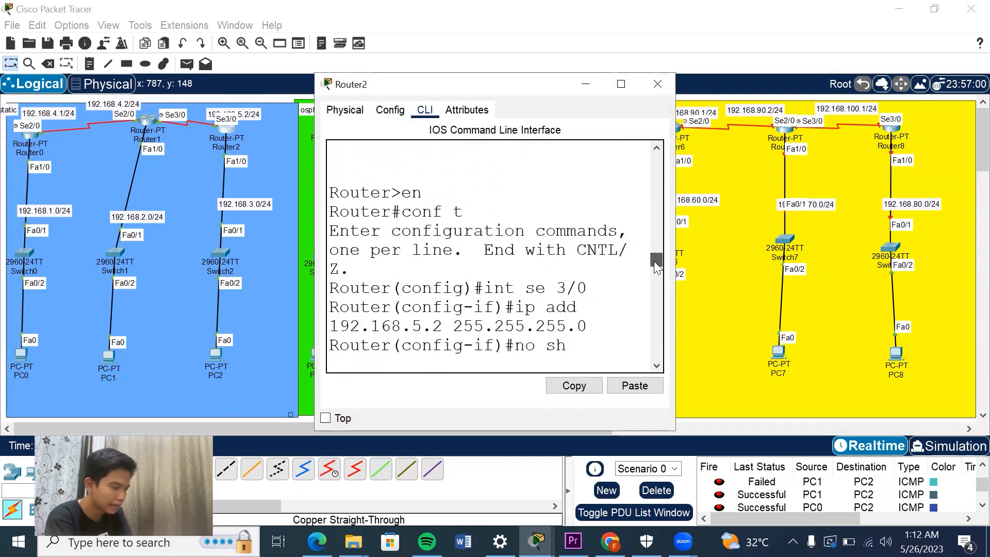
pyautogui.moveTo(654, 262); pyautogui.dragTo(654, 265)
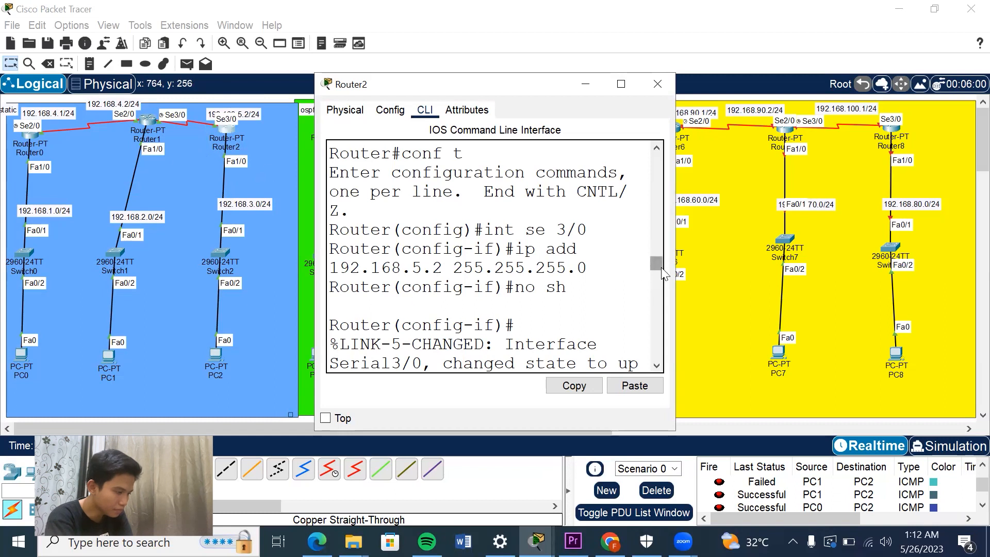
pyautogui.write('int')
pyautogui.moveTo(661, 277); pyautogui.dragTo(660, 289)
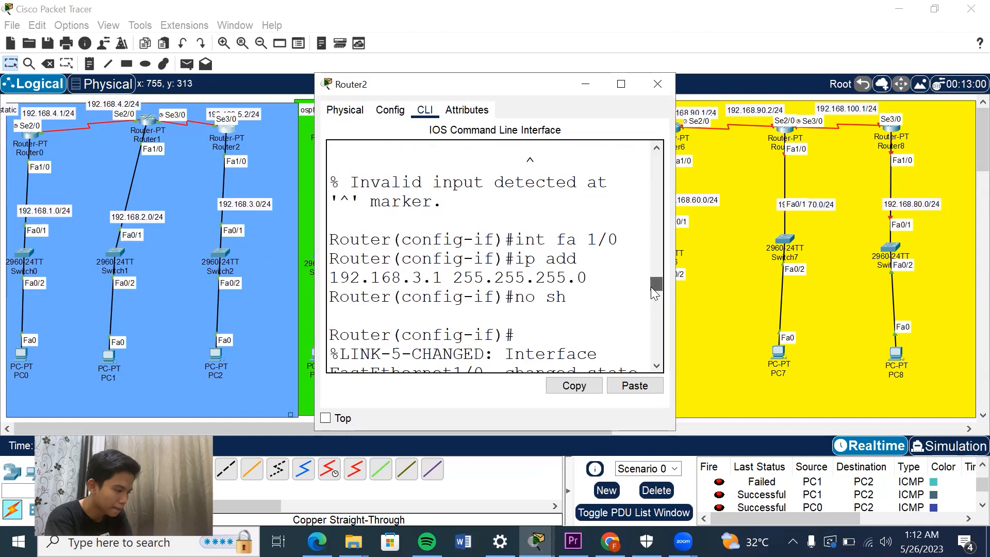
pyautogui.scroll(-3, 650, 287)
pyautogui.scroll(-4, 651, 298)
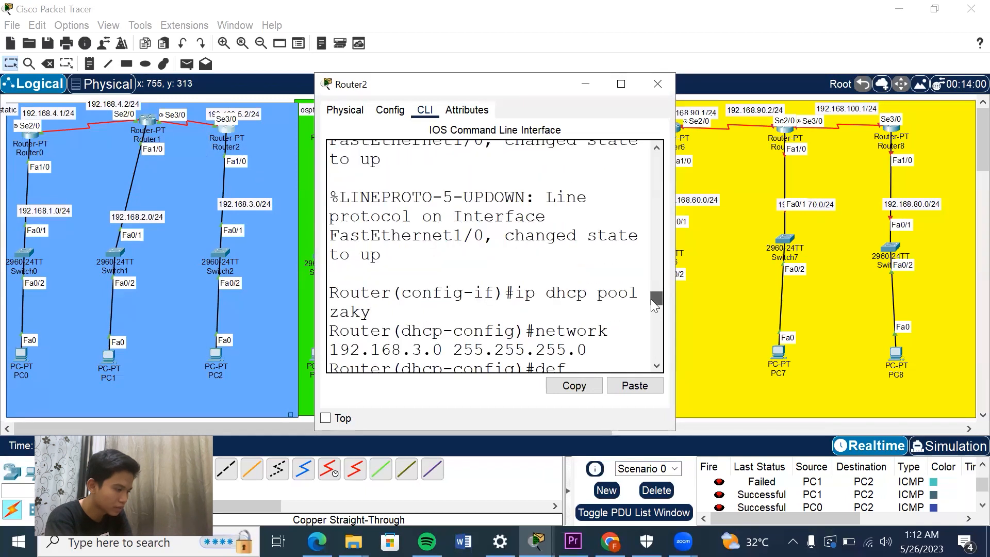
pyautogui.moveTo(651, 299); pyautogui.dragTo(651, 304)
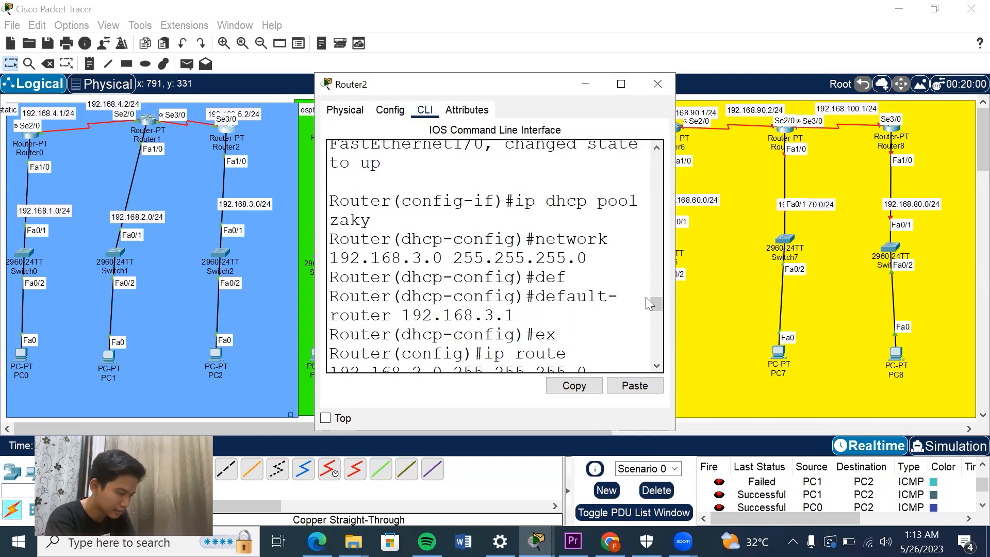
pyautogui.moveTo(652, 302); pyautogui.dragTo(654, 308)
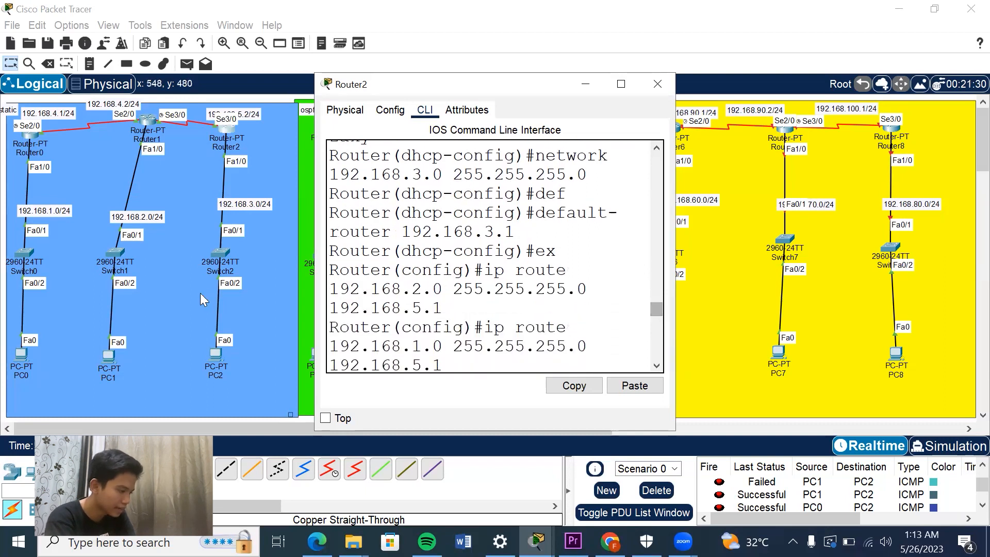
# Check PC2's DHCP-assigned addressing in its IP configuration, and close the PC2 window.
pyautogui.click(218, 358)
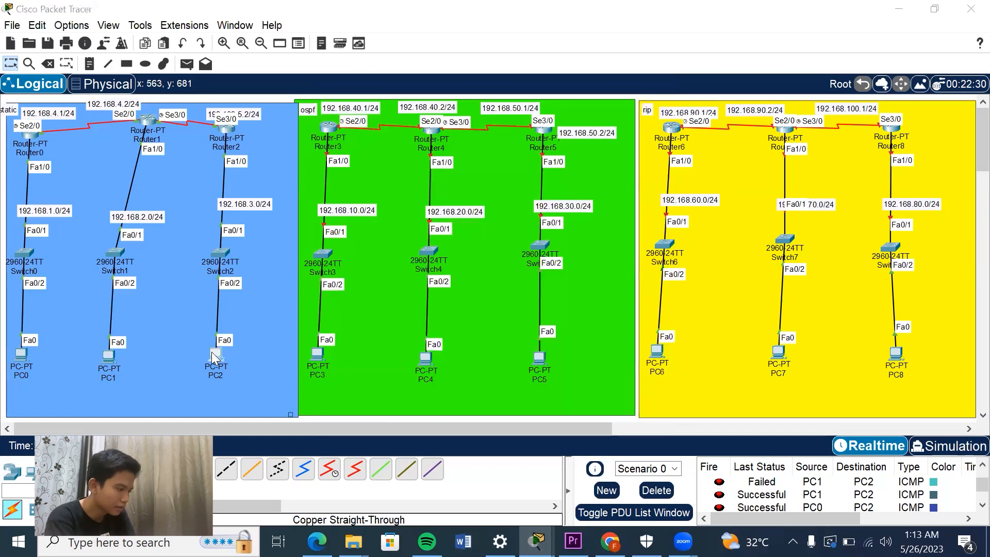
pyautogui.click(212, 352)
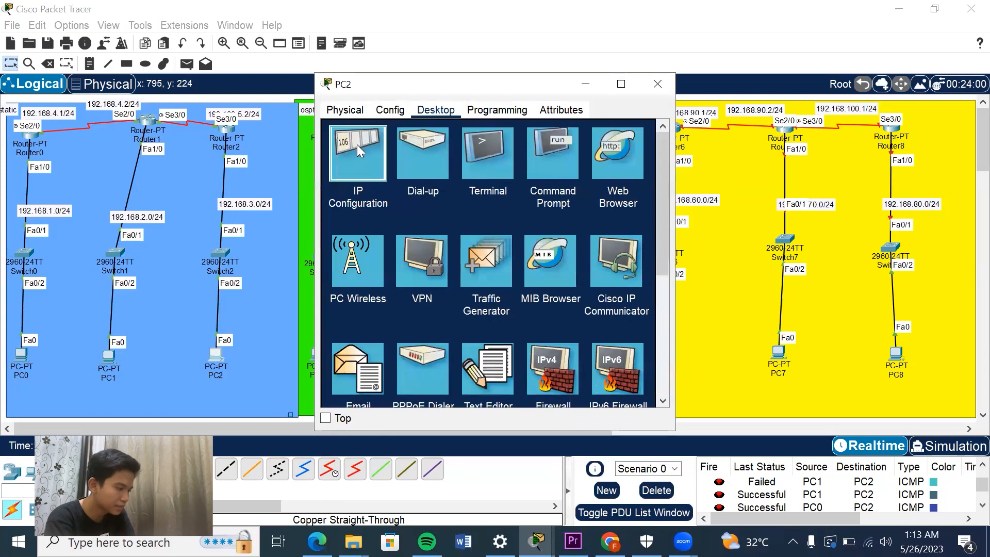
pyautogui.click(357, 144)
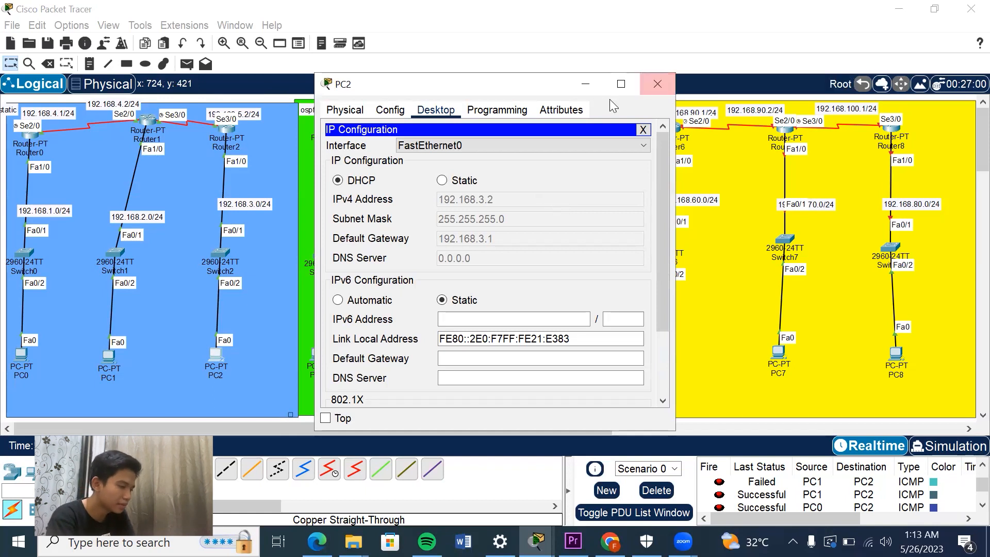
pyautogui.click(653, 84)
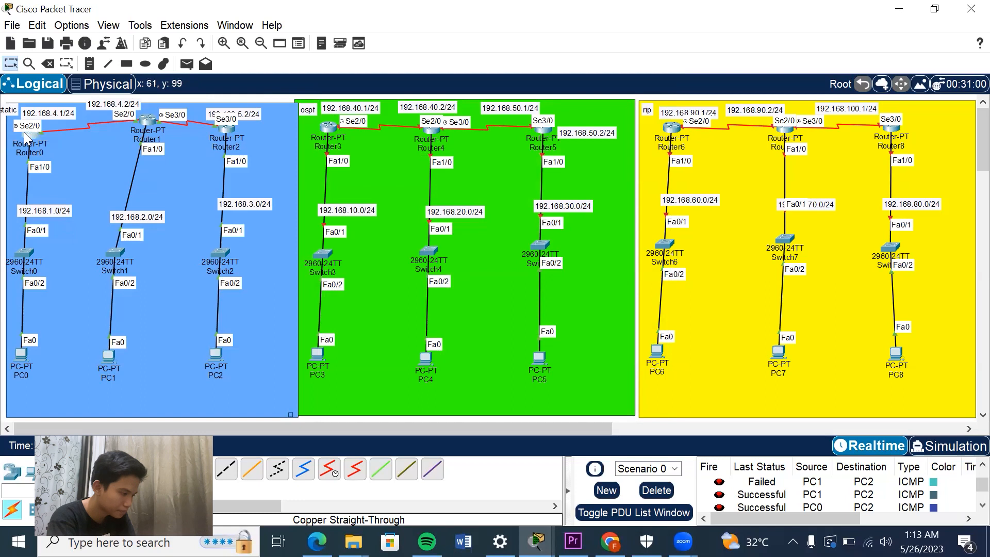
# Reopen Router0's command line and review the static route commands for the 192.168.2.0 and 192.168.3.0 networks.
pyautogui.click(23, 132)
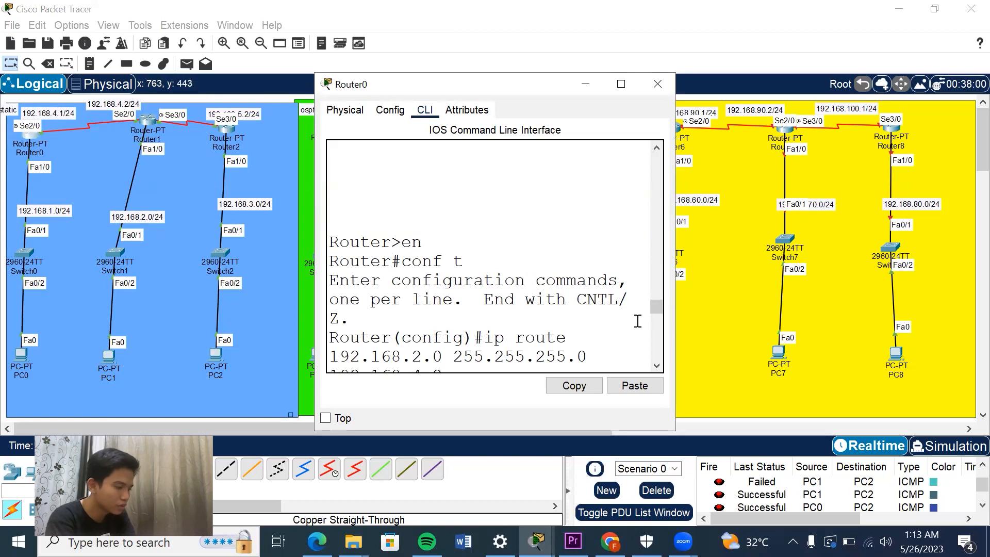
pyautogui.moveTo(654, 306); pyautogui.dragTo(654, 311)
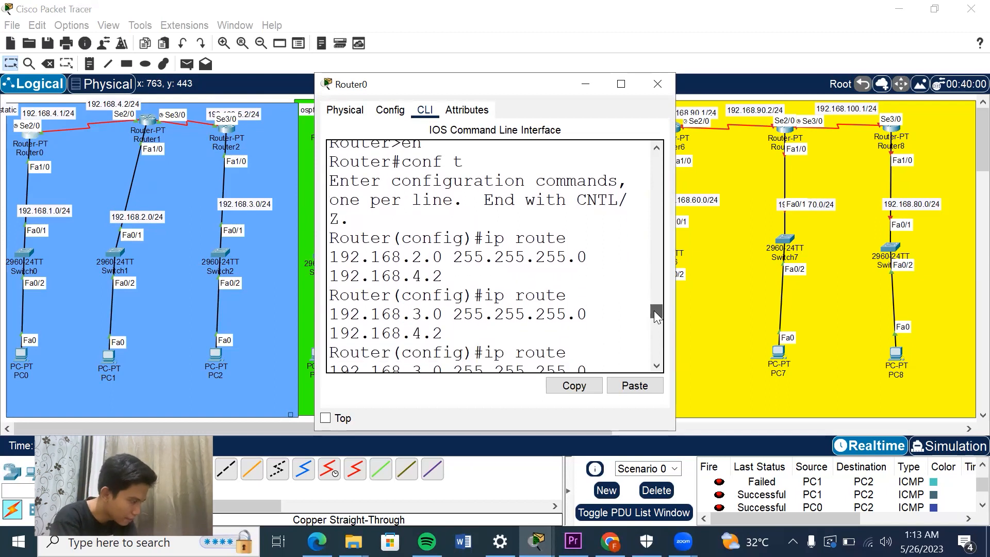
pyautogui.moveTo(654, 311); pyautogui.dragTo(654, 310)
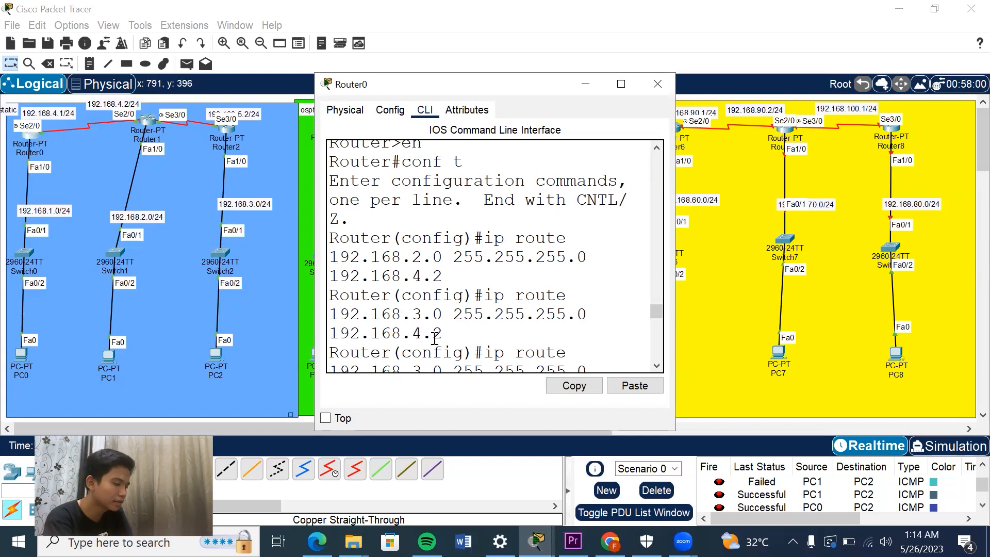
pyautogui.moveTo(657, 309); pyautogui.dragTo(657, 313)
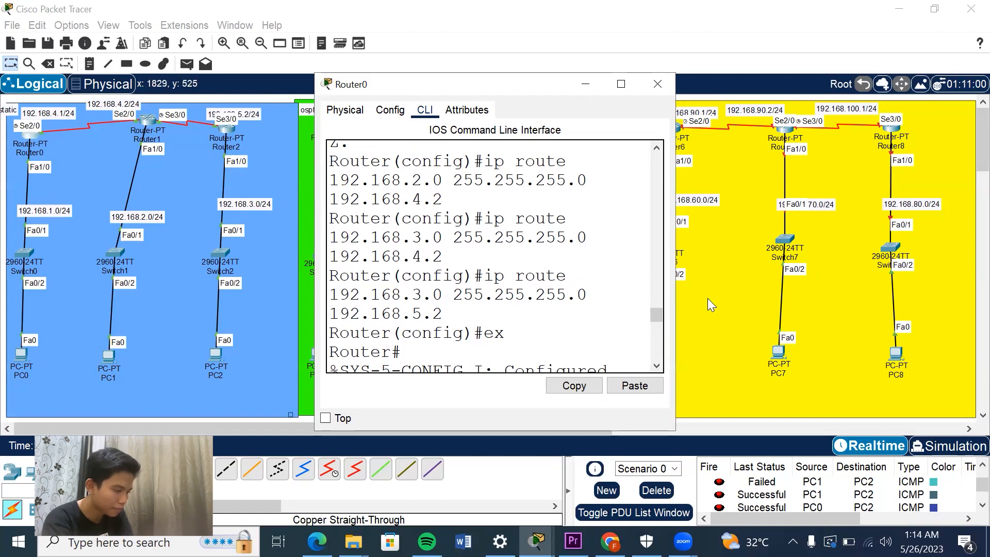
pyautogui.moveTo(660, 310); pyautogui.dragTo(650, 324)
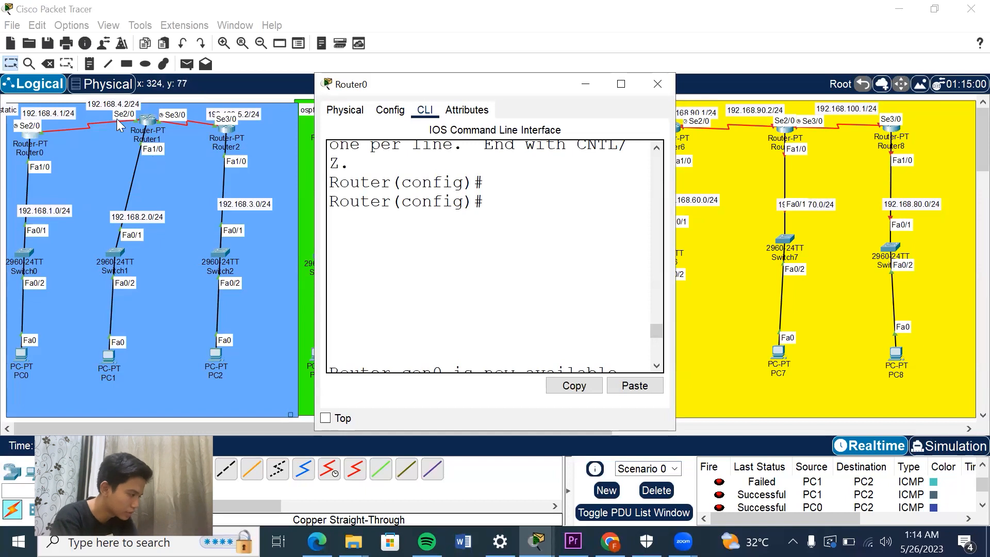
# Reopen Router1's command line and review the static route commands for the 192.168.1.0 and 192.168.3.0 networks.
pyautogui.click(149, 123)
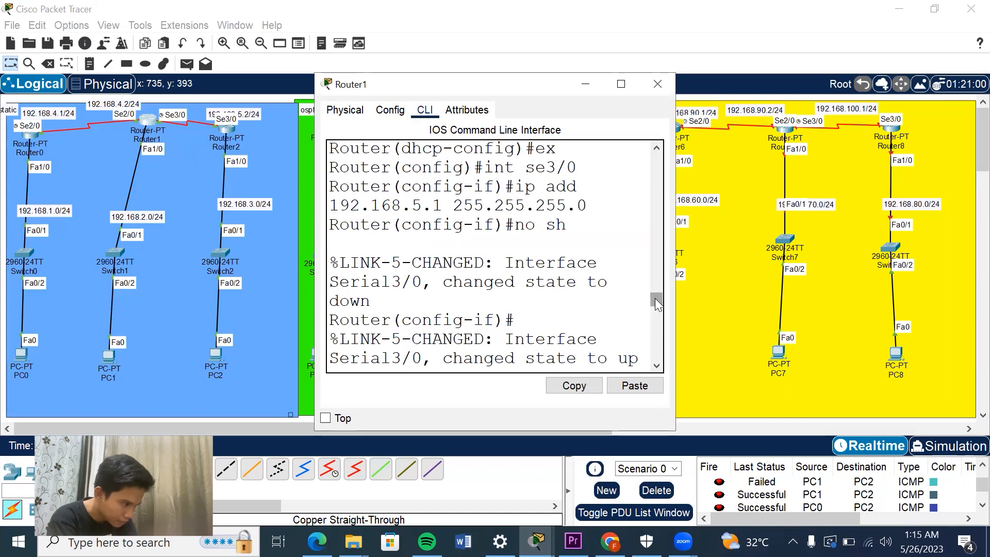
pyautogui.moveTo(655, 298); pyautogui.dragTo(658, 312)
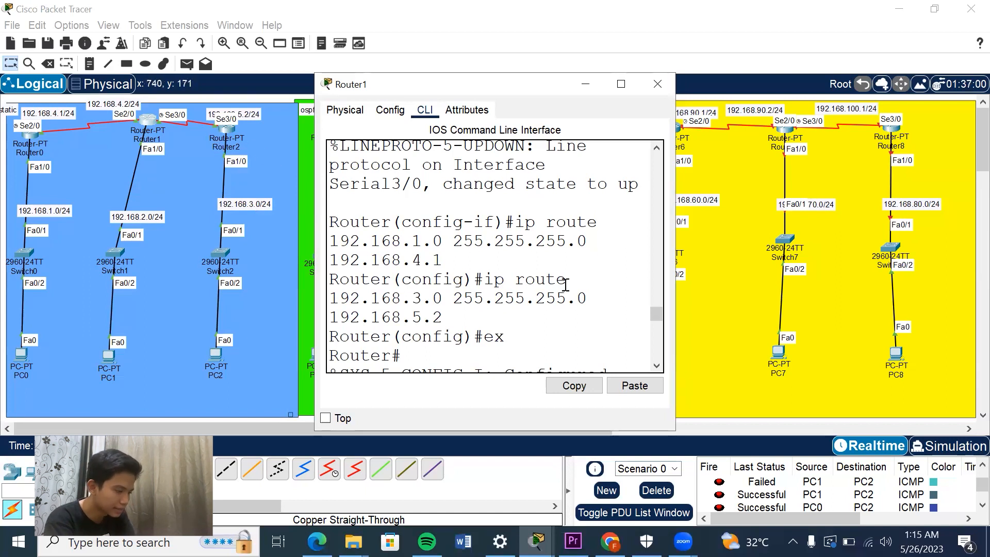
pyautogui.moveTo(653, 317); pyautogui.dragTo(656, 331)
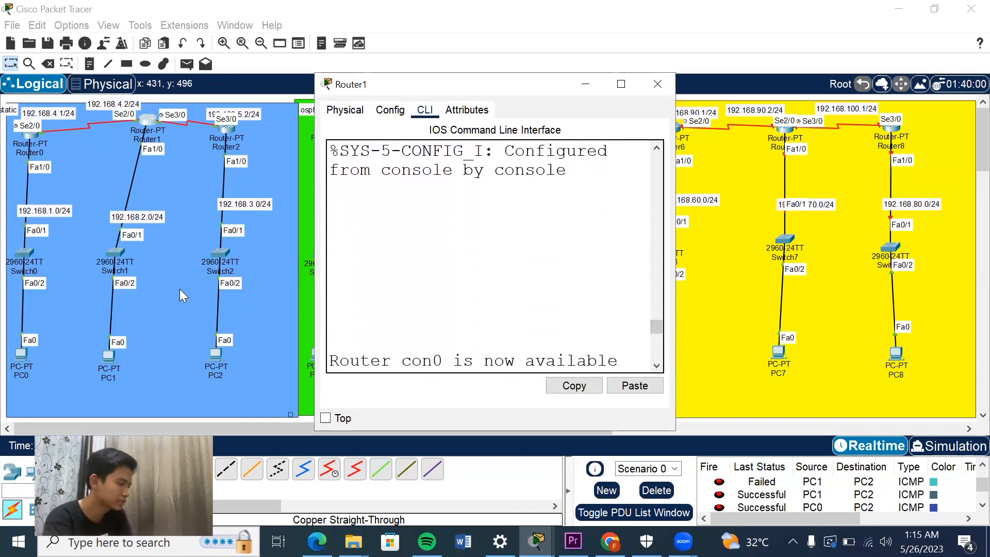
# Reopen Router2's command line and review the static route commands for the 192.168.2.0 and 192.168.1.0 networks.
pyautogui.click(229, 129)
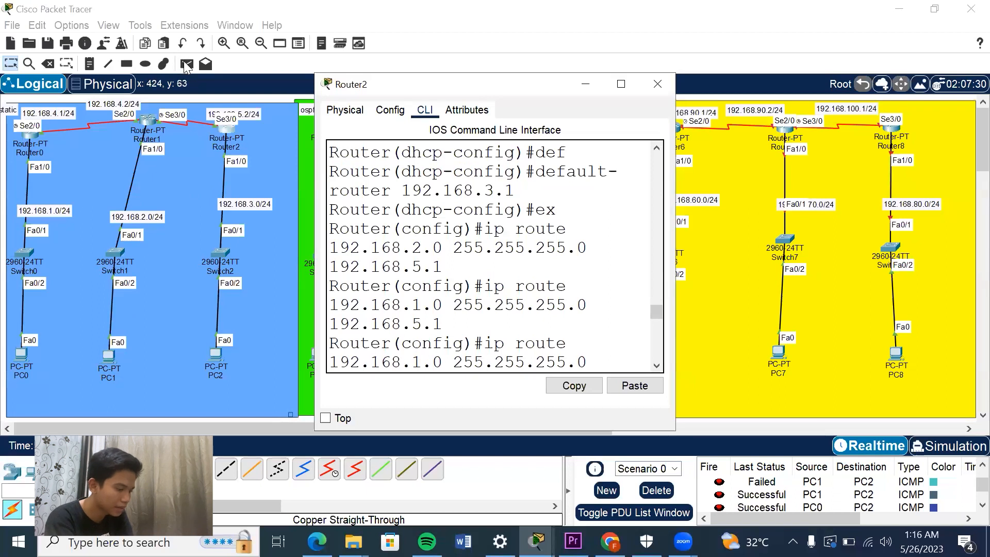
pyautogui.scroll(-3, 495, 257)
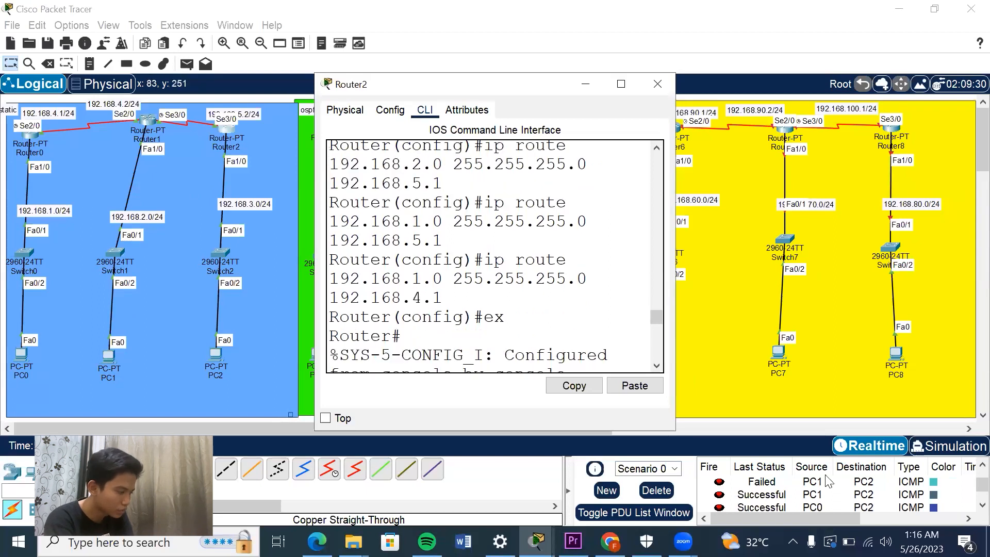
pyautogui.scroll(-6, 495, 256)
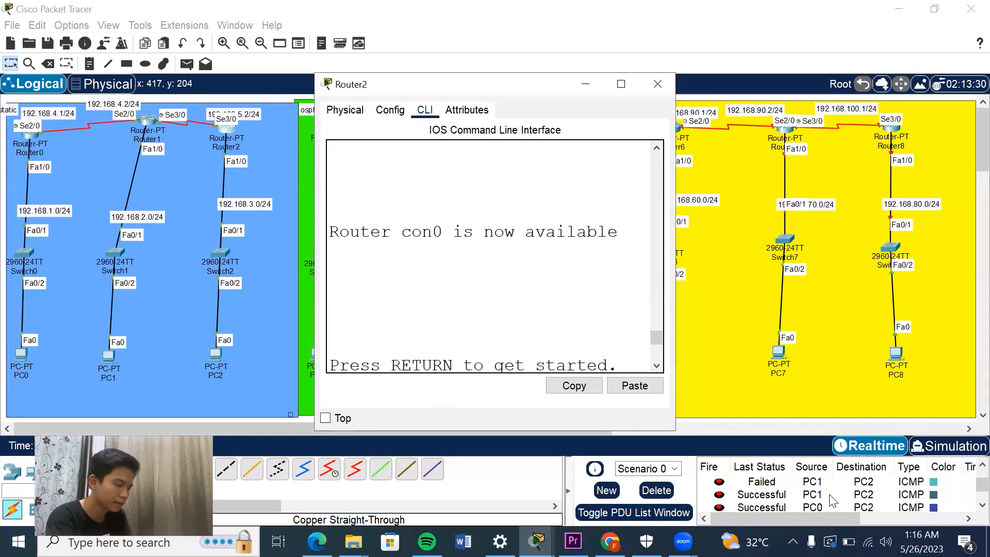
# Check the ping test entries between PC0, PC1 and PC2 in the PDU list.
pyautogui.click(804, 493)
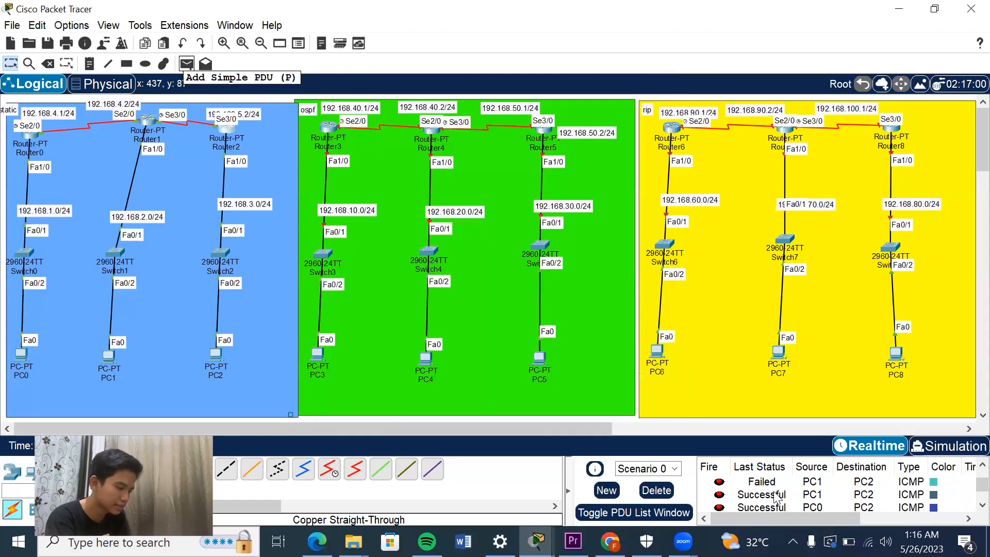
pyautogui.scroll(1, 758, 493)
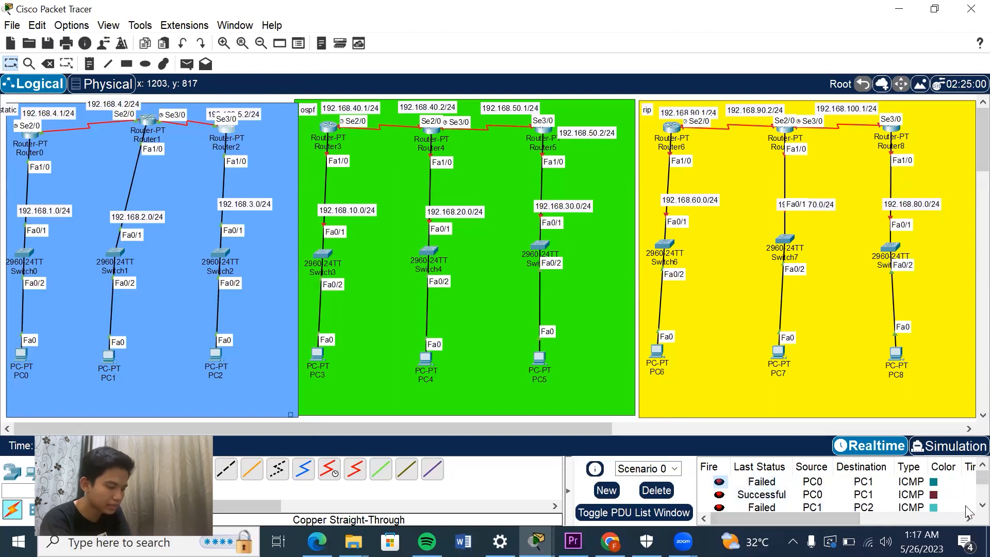
pyautogui.scroll(-1, 969, 512)
pyautogui.scroll(-2, 754, 493)
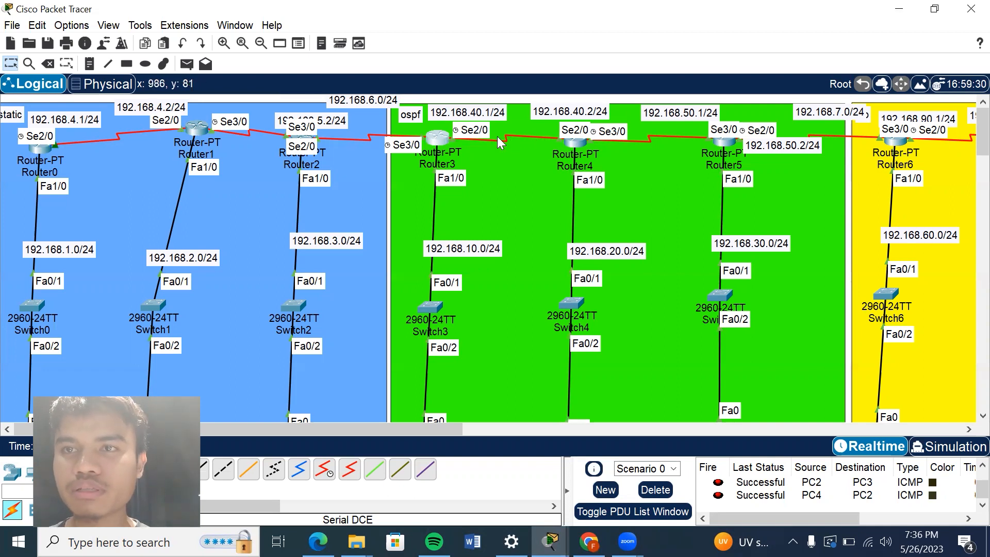
# Open Router3's command line and review the Serial2/0 and FastEthernet1/0 address commands.
pyautogui.click(442, 138)
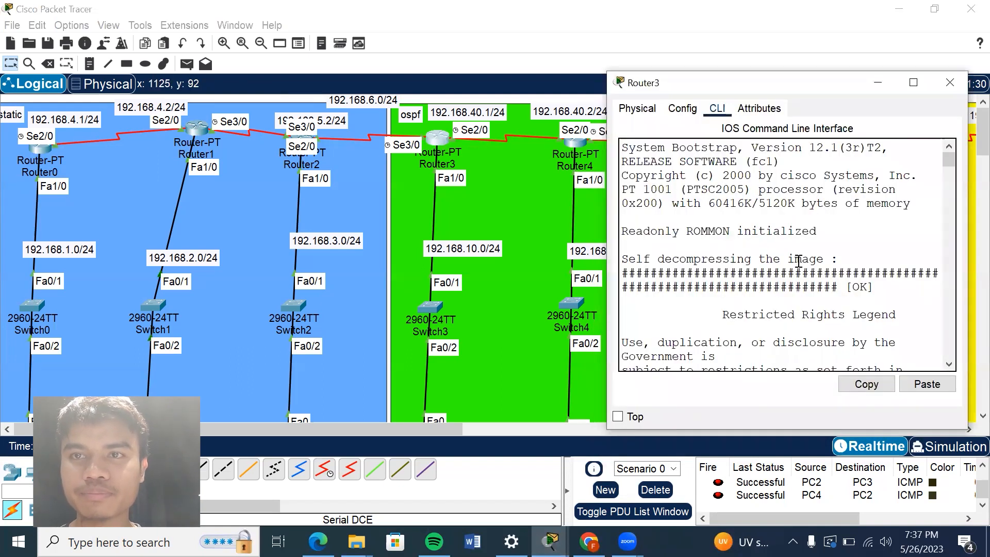
pyautogui.click(437, 146)
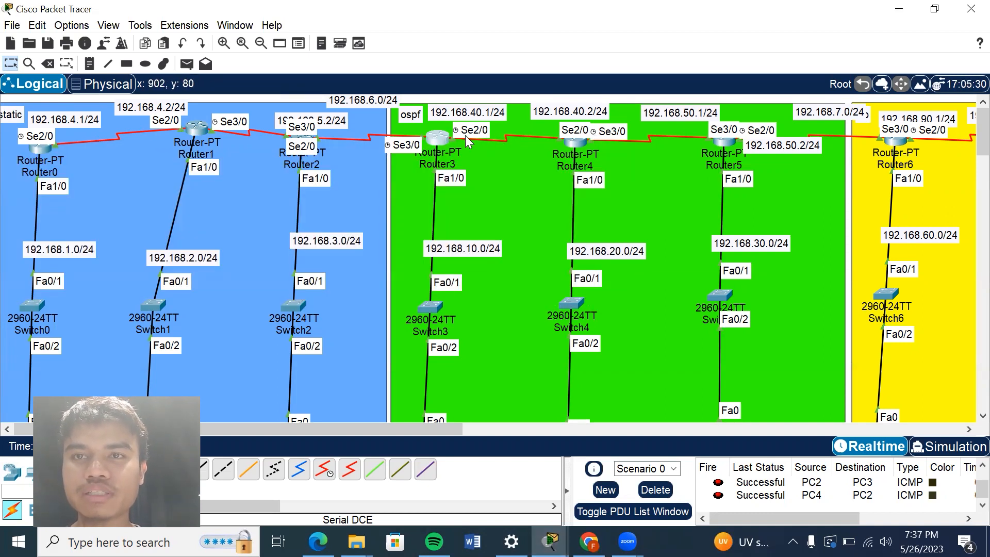
pyautogui.click(439, 142)
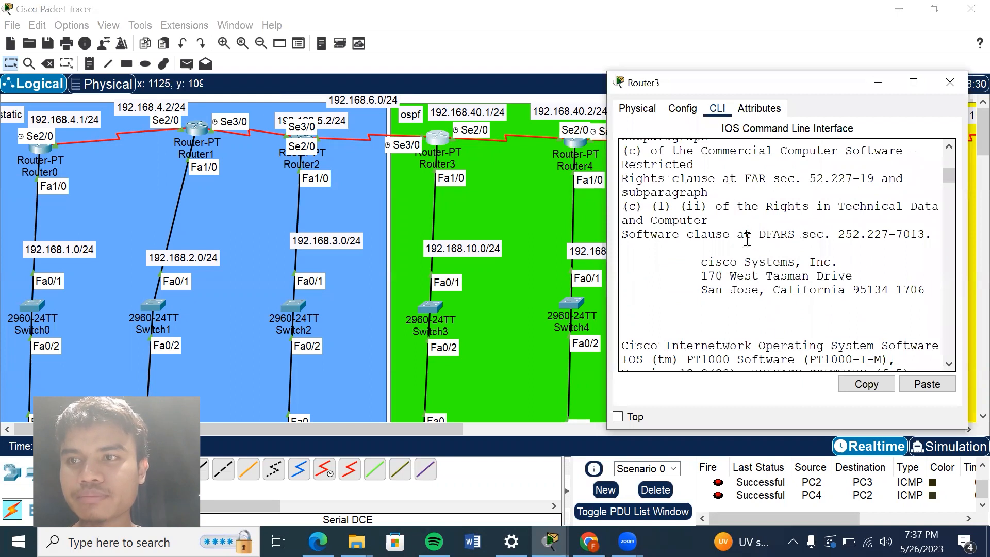
pyautogui.write('no')
pyautogui.moveTo(949, 203); pyautogui.dragTo(948, 218)
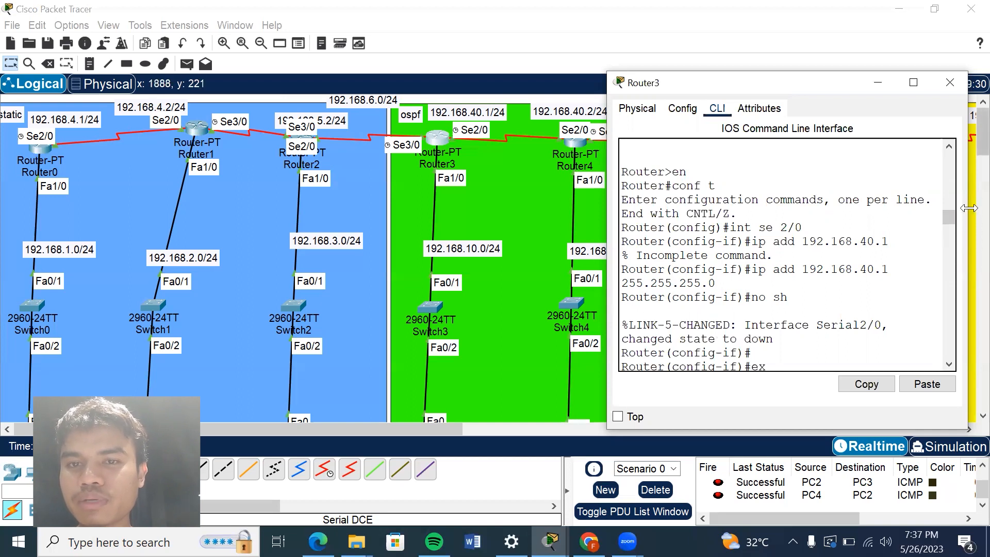
pyautogui.scroll(-3, 948, 219)
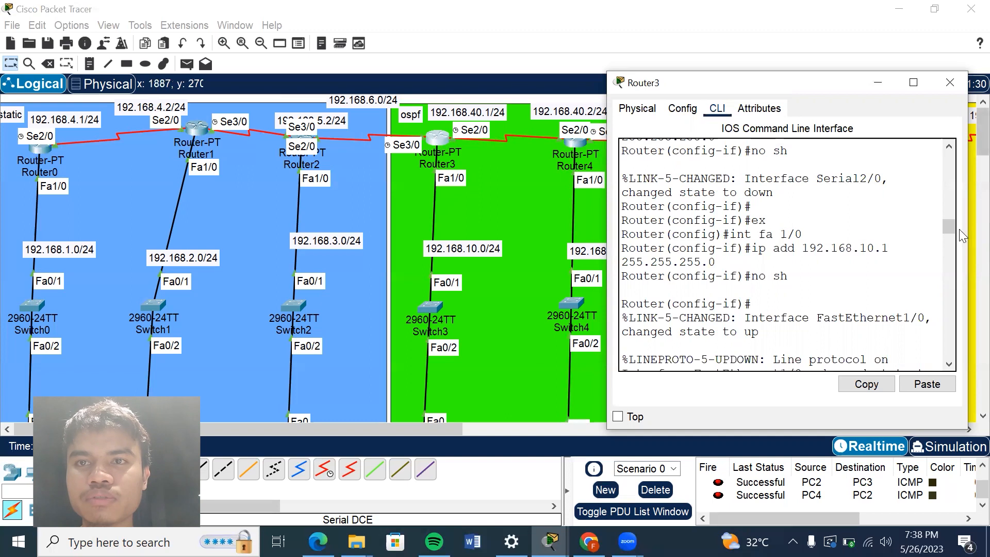
pyautogui.moveTo(949, 227); pyautogui.dragTo(949, 229)
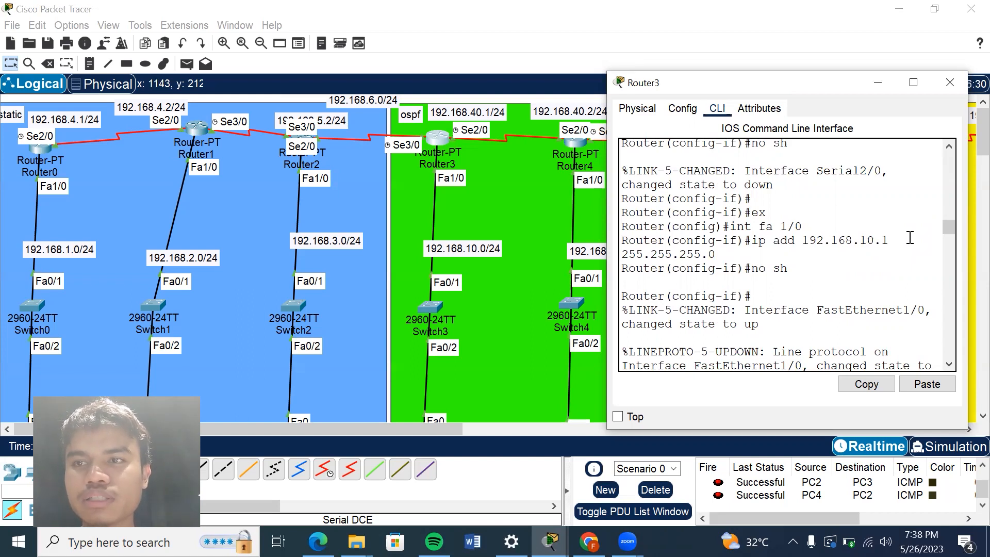
# Review Router3's DHCP pool, OSPF 10 and static route commands, and minimise its window.
pyautogui.moveTo(946, 228); pyautogui.dragTo(946, 241)
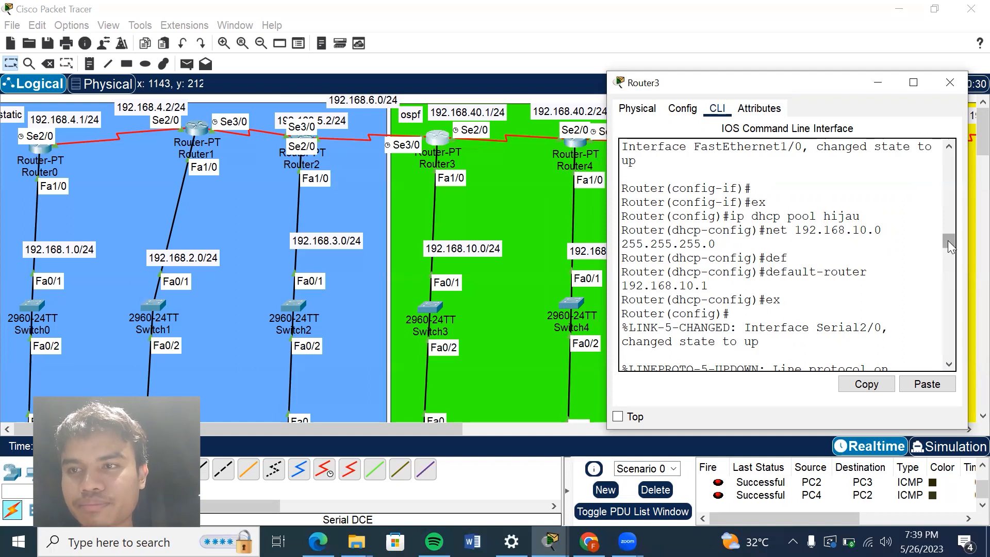
pyautogui.moveTo(948, 241); pyautogui.dragTo(947, 242)
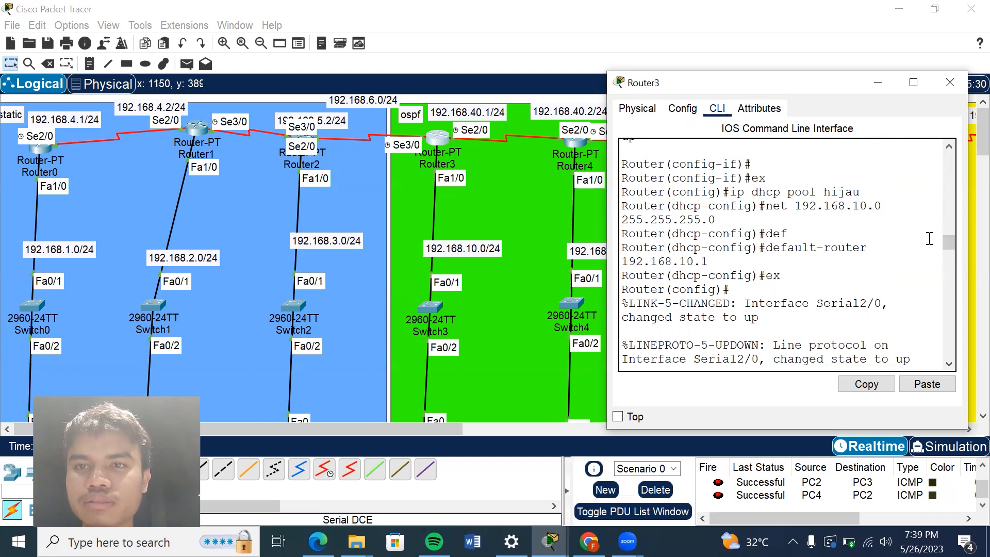
pyautogui.moveTo(946, 241); pyautogui.dragTo(945, 255)
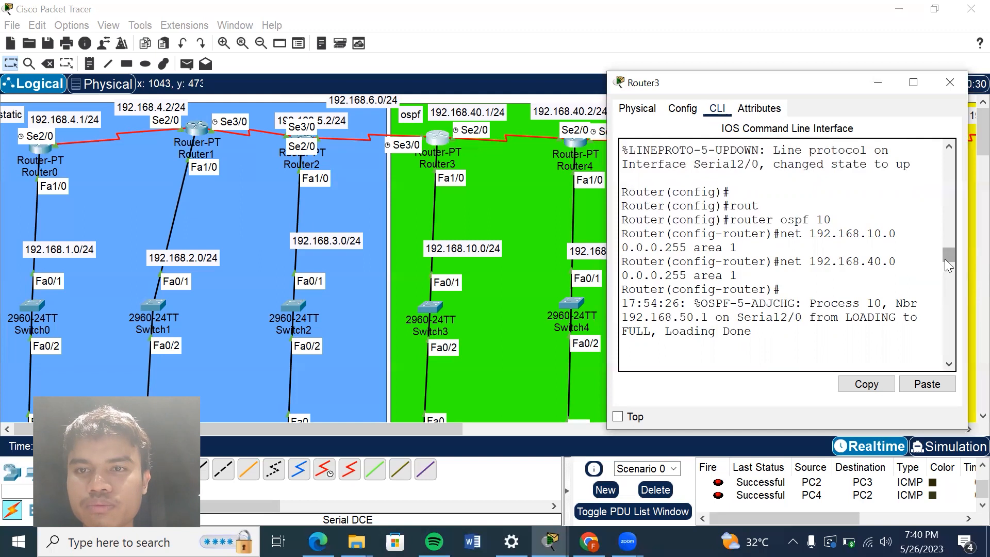
pyautogui.moveTo(947, 258); pyautogui.dragTo(945, 310)
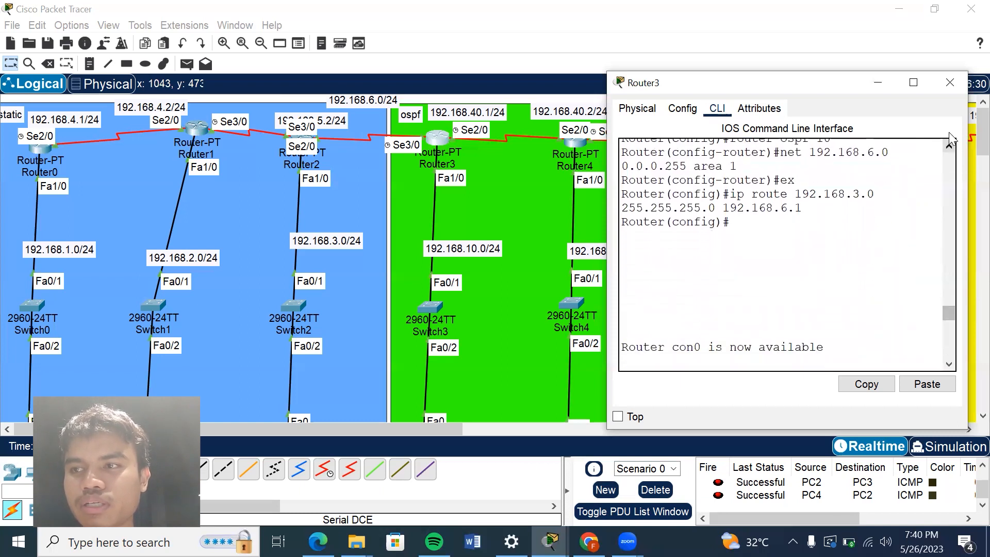
pyautogui.click(877, 82)
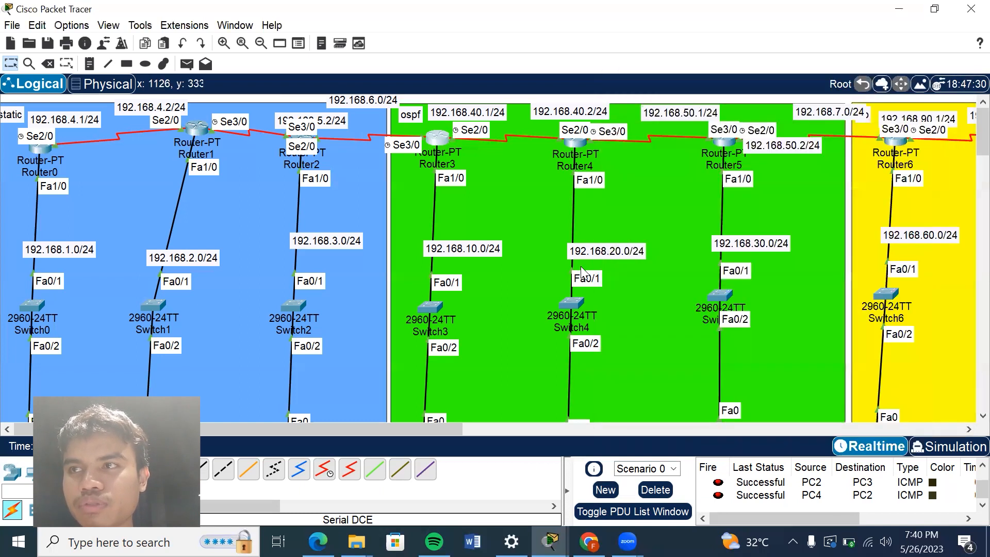
pyautogui.scroll(-3, 581, 269)
pyautogui.scroll(3, 580, 266)
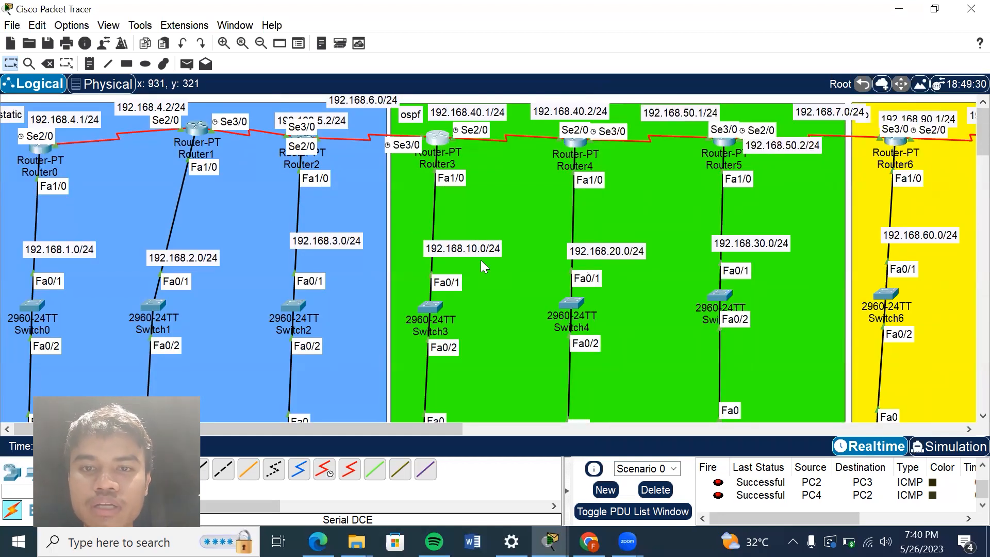
pyautogui.scroll(-5, 603, 213)
pyautogui.scroll(5, 603, 213)
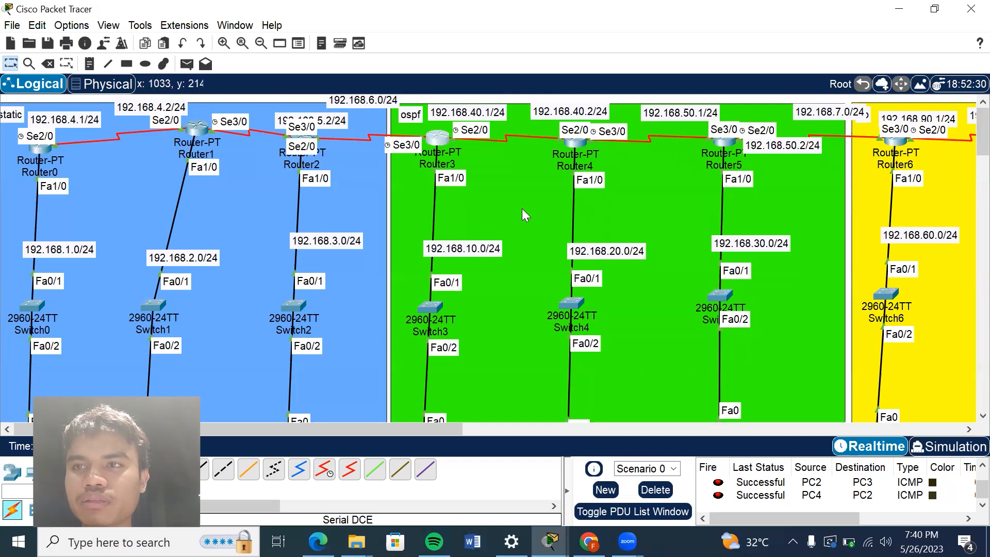
pyautogui.scroll(-5, 563, 204)
pyautogui.scroll(5, 563, 204)
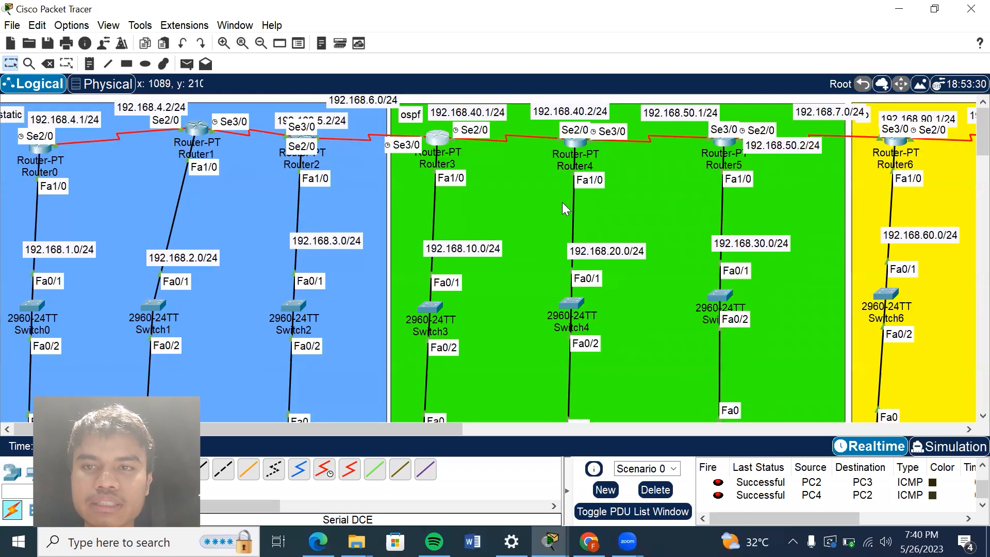
pyautogui.scroll(-12, 562, 204)
pyautogui.scroll(10, 566, 208)
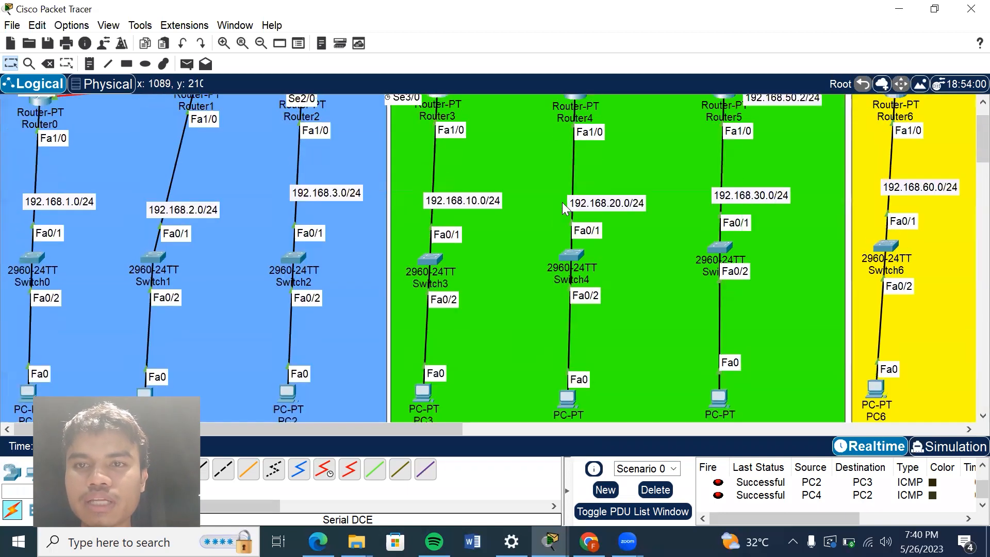
pyautogui.scroll(-1, 565, 208)
pyautogui.scroll(-10, 563, 202)
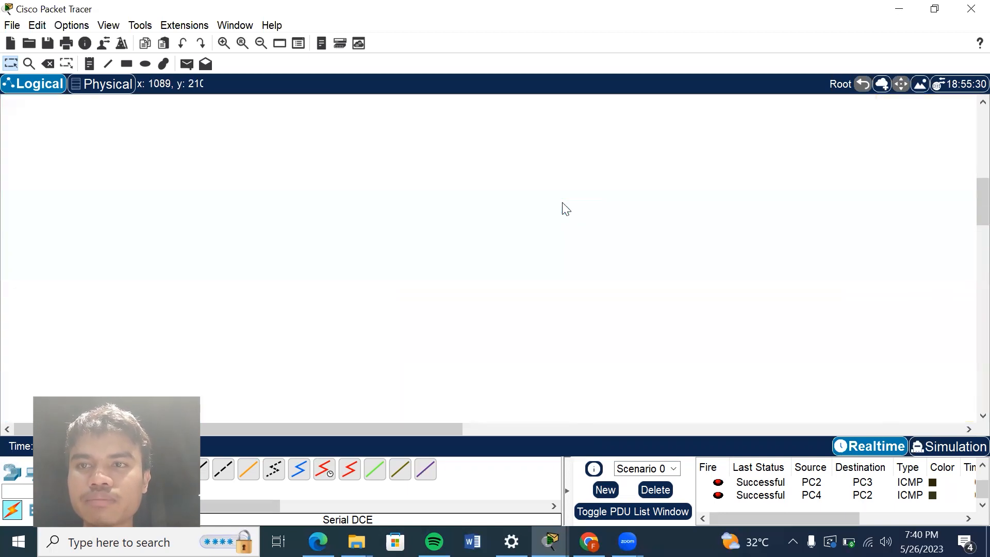
pyautogui.scroll(11, 562, 202)
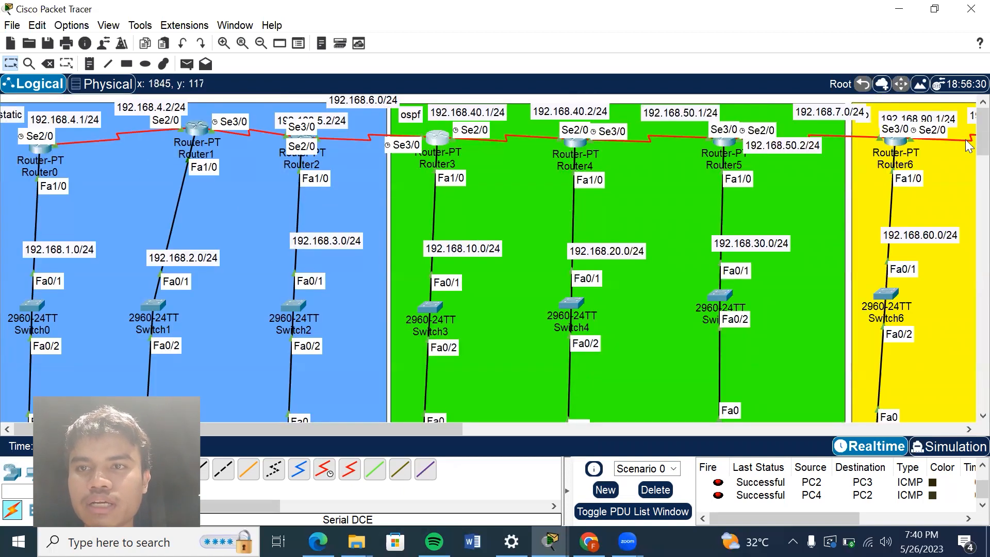
# Send a simple PDU from PC3 to PC5 and check its status in the PDU list.
pyautogui.scroll(-2, 967, 146)
pyautogui.scroll(-4, 965, 150)
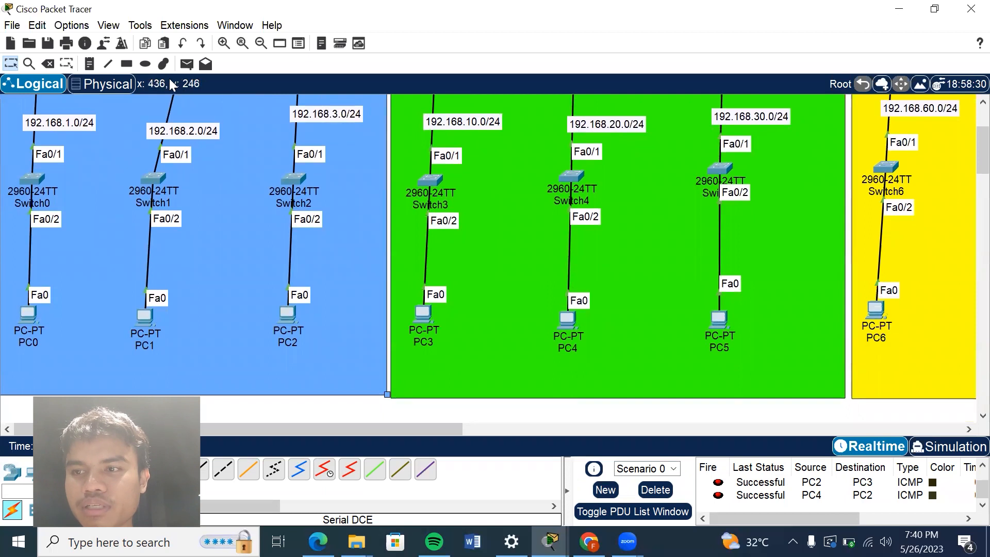
pyautogui.click(184, 65)
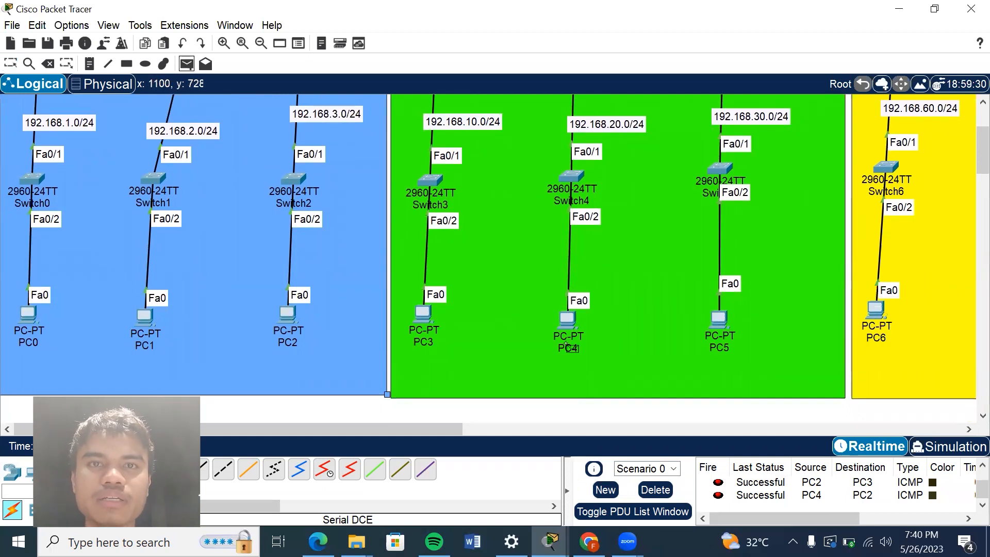
pyautogui.click(423, 323)
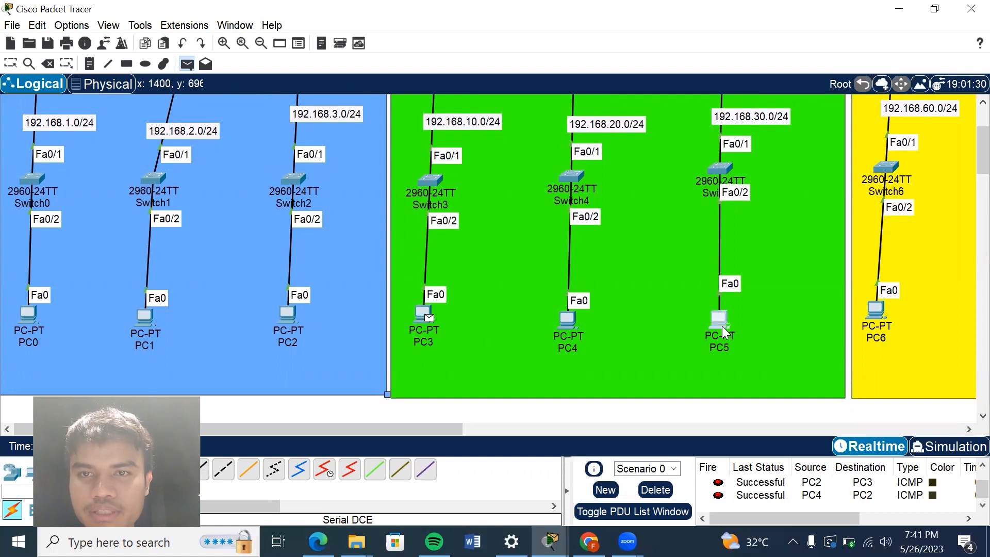
pyautogui.click(722, 326)
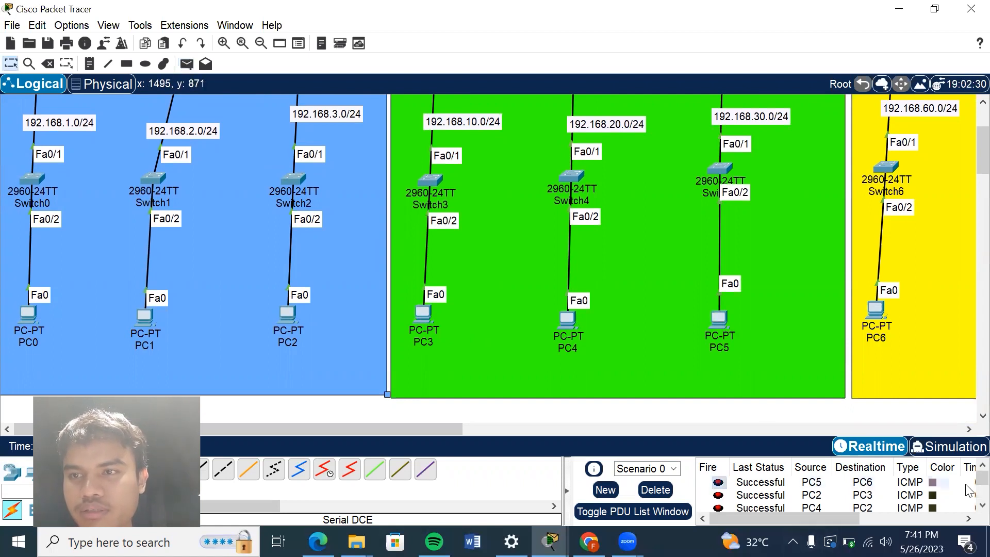
pyautogui.scroll(-2, 970, 490)
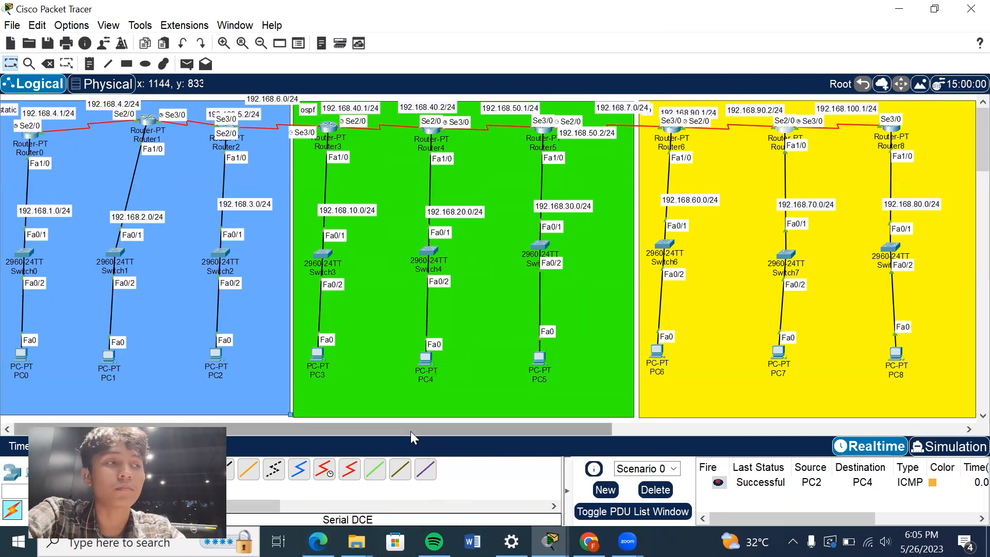
# Open Router6's command line at its first configuration commands and move the window clear of the yellow area.
pyautogui.moveTo(410, 432); pyautogui.dragTo(514, 435)
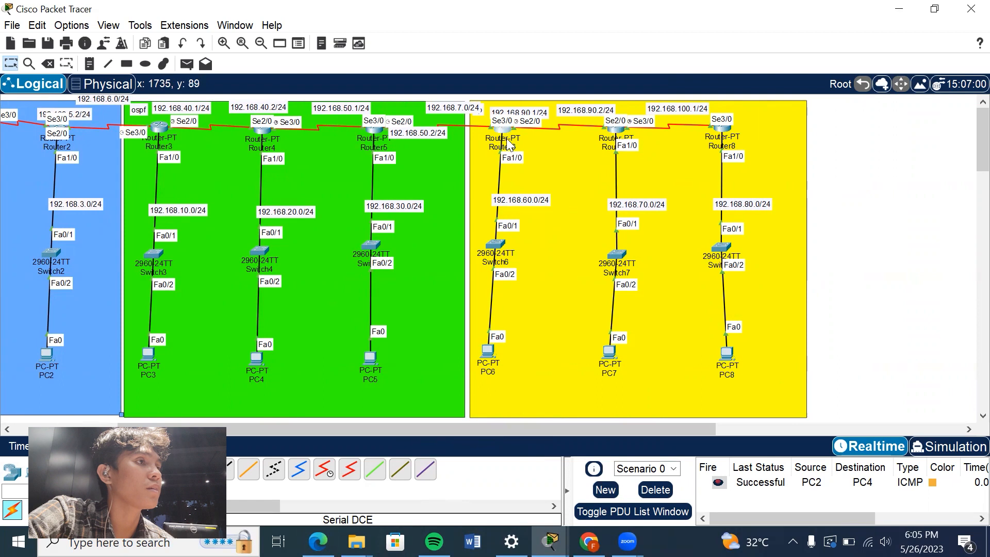
pyautogui.click(503, 130)
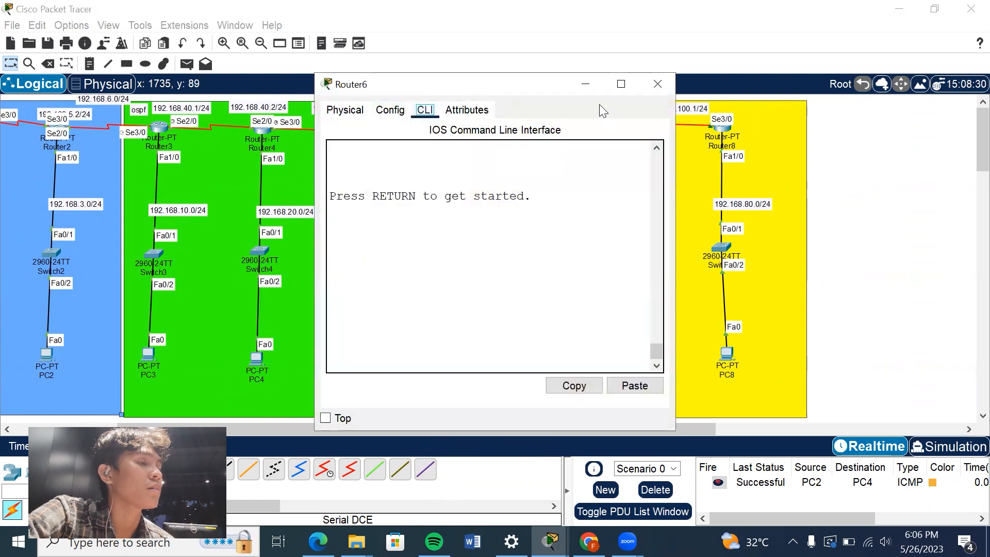
pyautogui.click(587, 85)
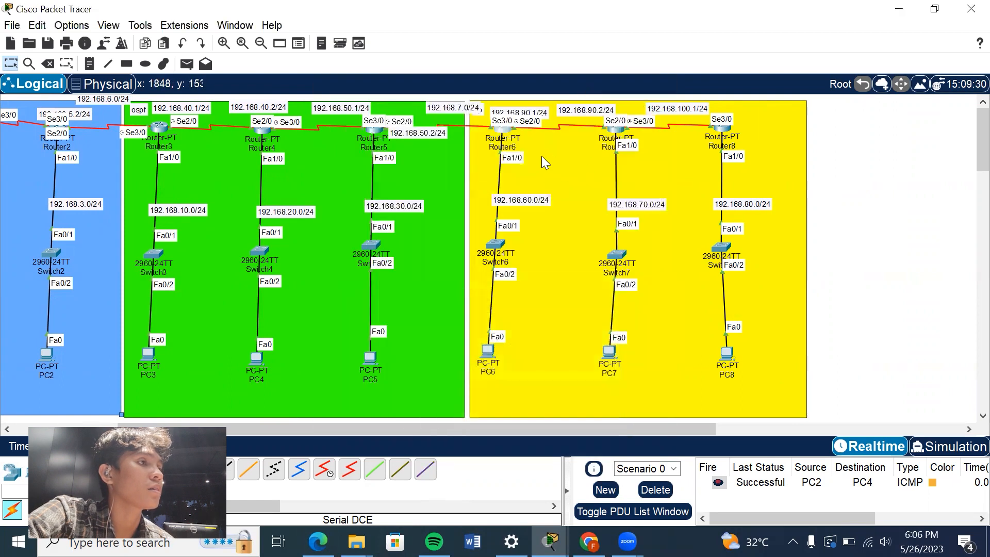
pyautogui.click(506, 136)
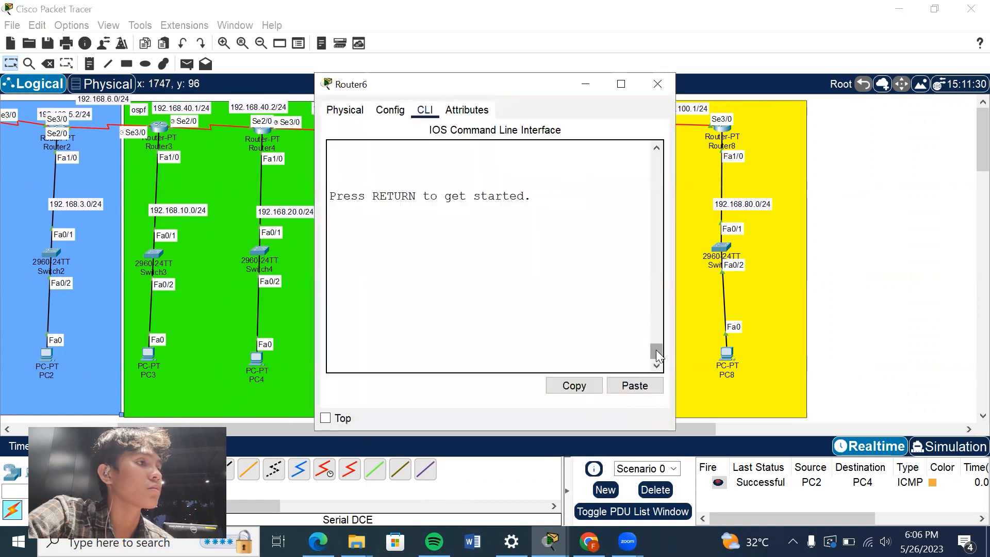
pyautogui.moveTo(656, 350); pyautogui.dragTo(667, 184)
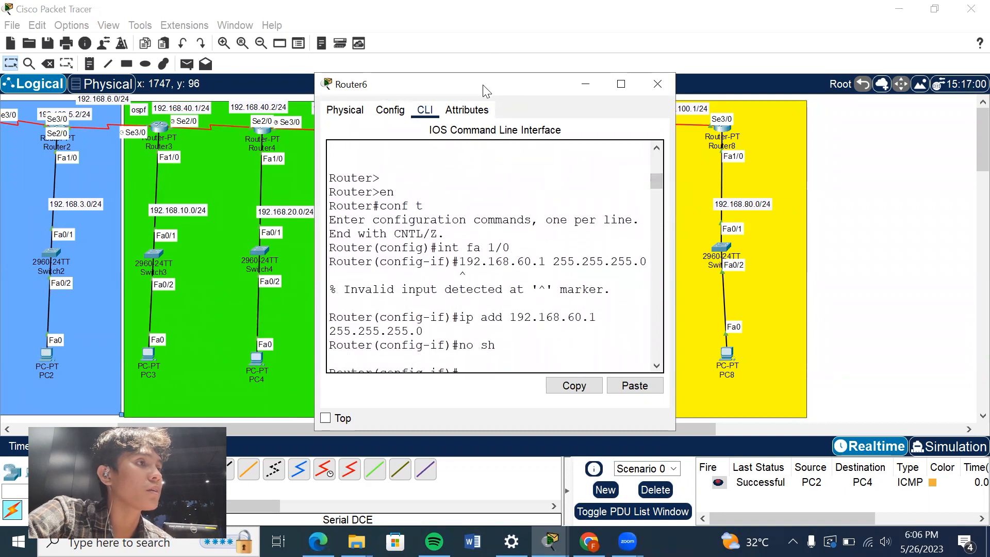
pyautogui.moveTo(485, 92); pyautogui.dragTo(269, 80)
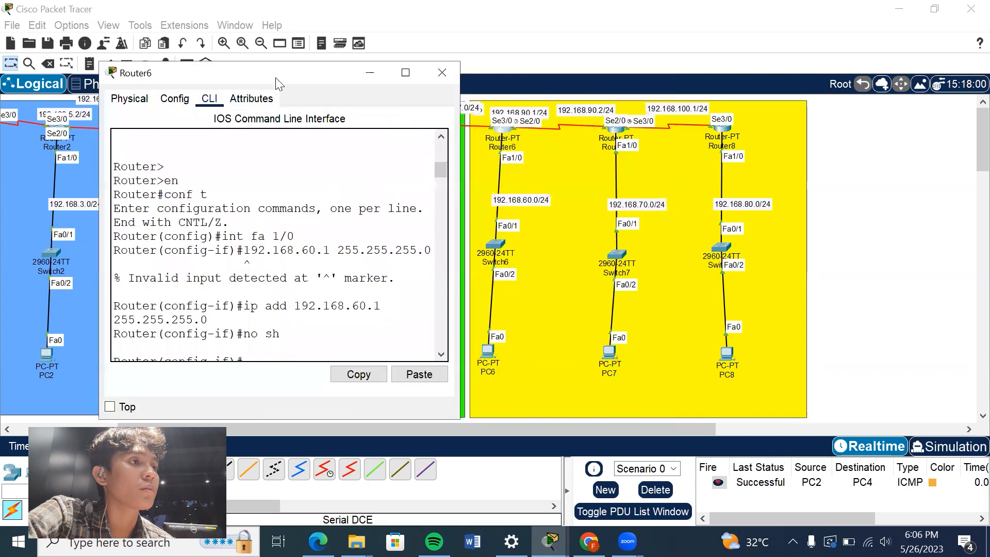
# Review Router6's FastEthernet1/0 and Serial2/0 address commands.
pyautogui.moveTo(442, 162)
pyautogui.mouseDown()
pyautogui.moveTo(441, 133)
pyautogui.moveTo(443, 165)
pyautogui.mouseUp()
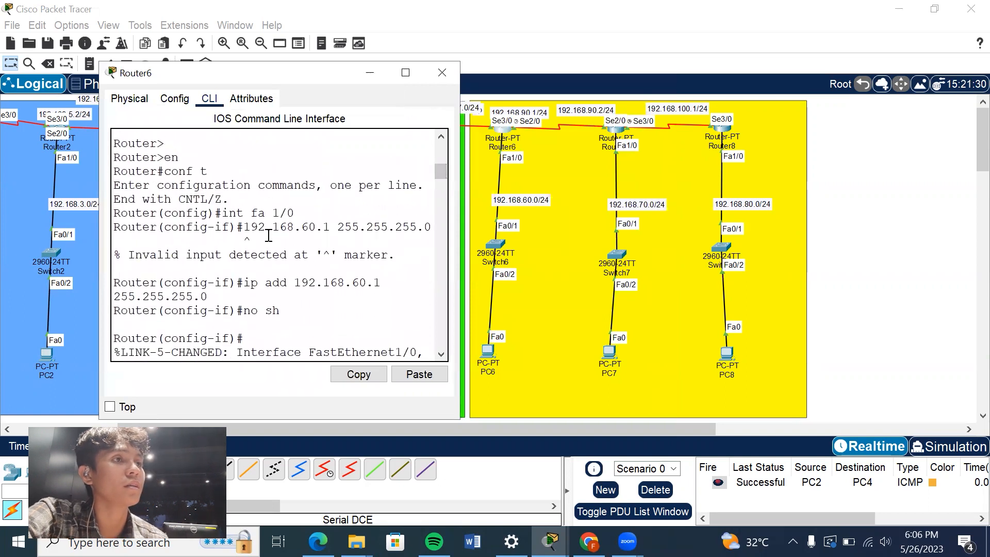
pyautogui.moveTo(295, 214); pyautogui.dragTo(223, 216)
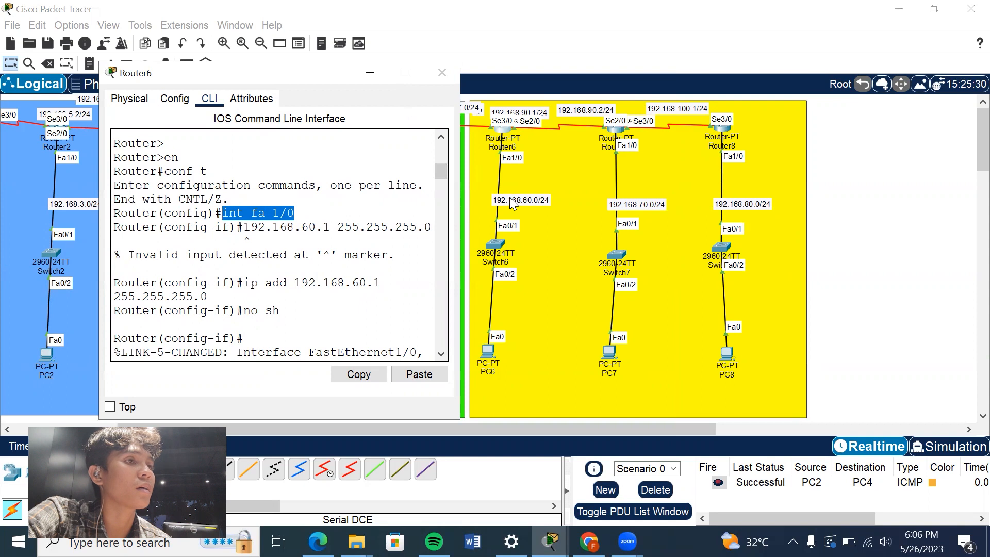
pyautogui.doubleClick(247, 283)
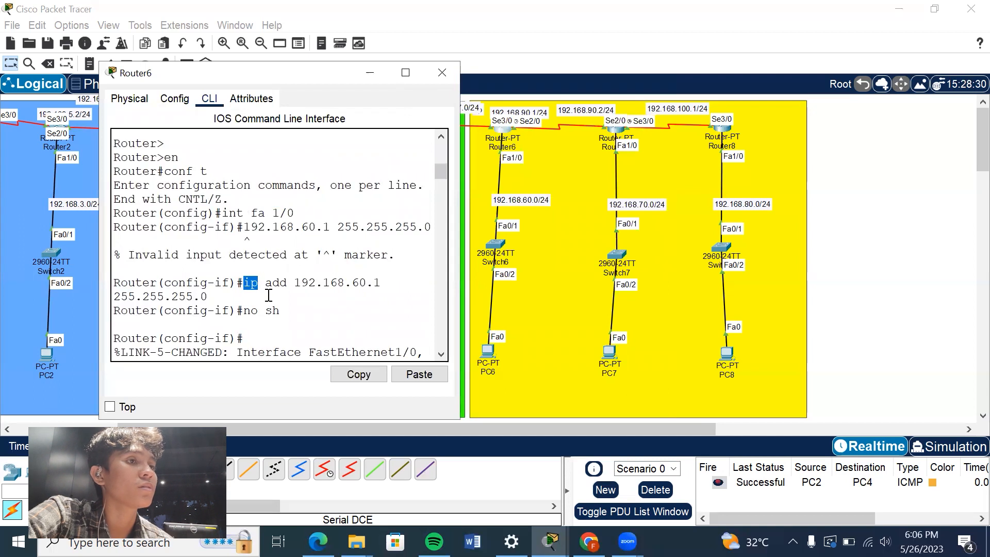
pyautogui.click(250, 301)
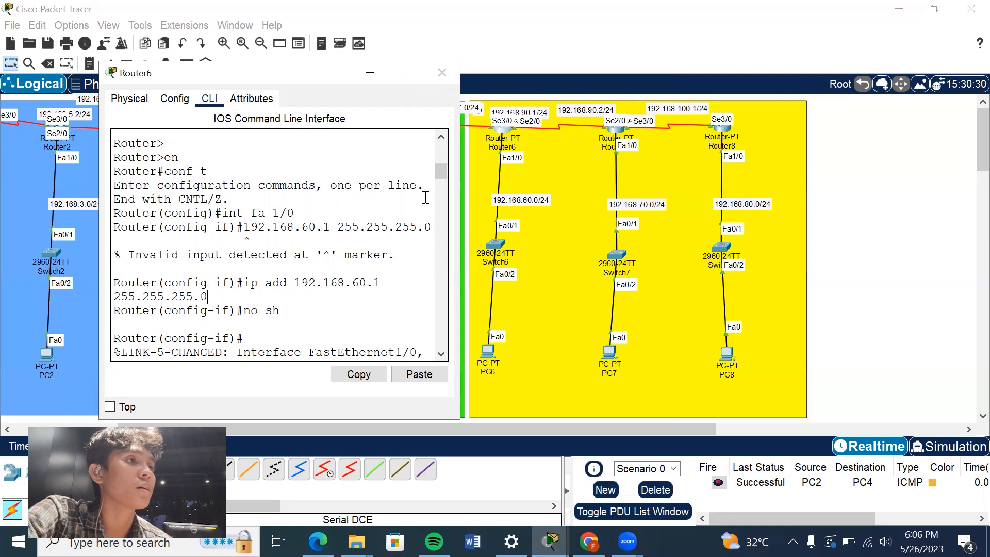
pyautogui.moveTo(438, 173); pyautogui.dragTo(438, 176)
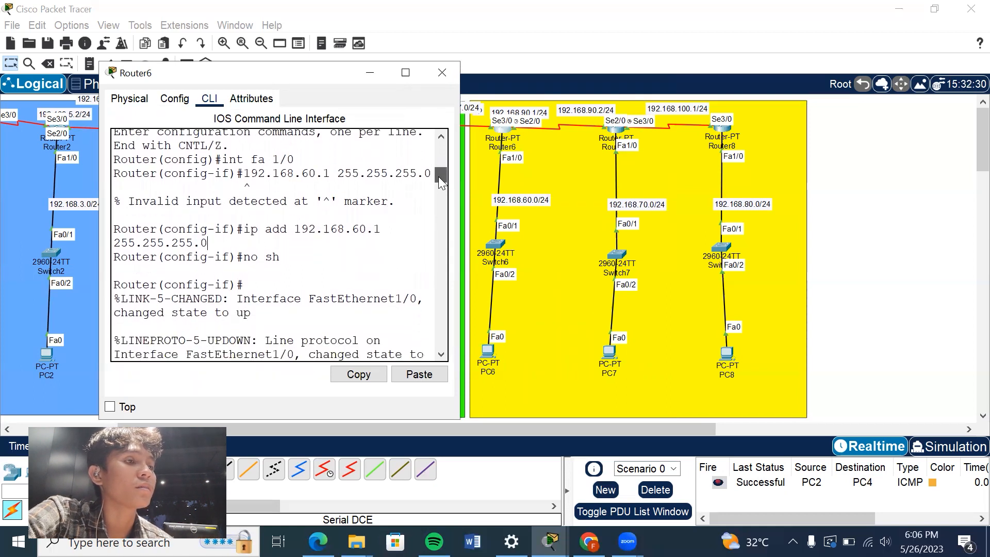
pyautogui.moveTo(438, 177); pyautogui.dragTo(438, 191)
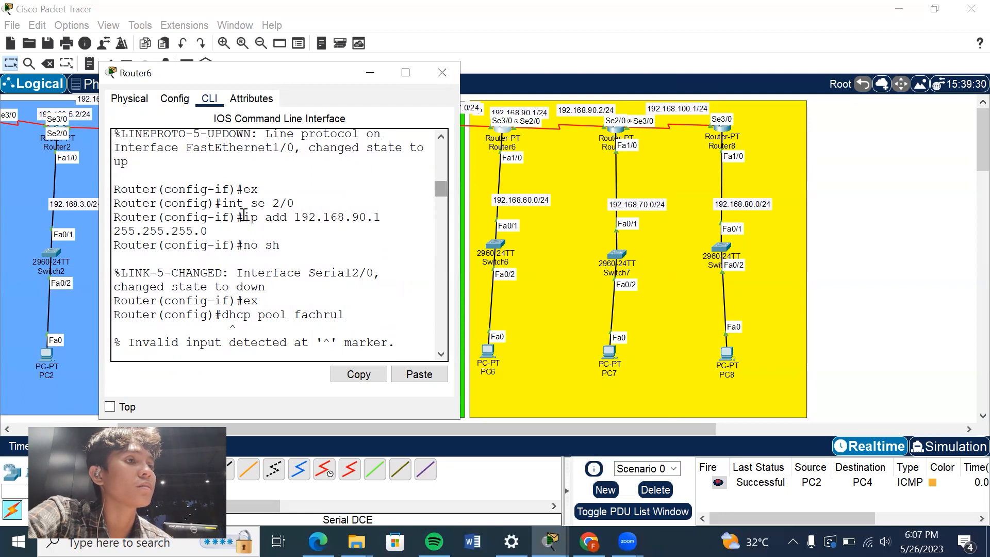
pyautogui.moveTo(297, 202); pyautogui.dragTo(219, 203)
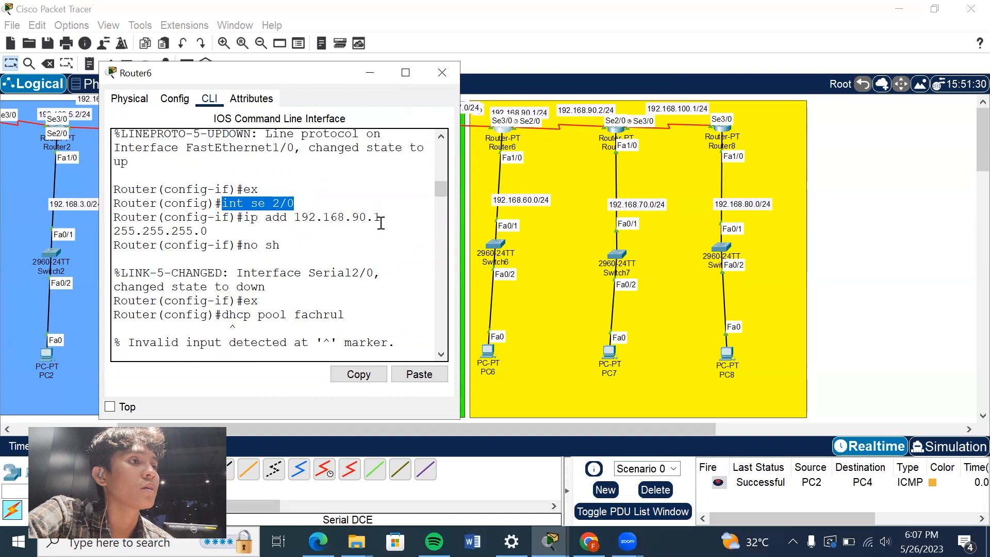
# Review Router6's DHCP pool, network and default-router commands, and minimise its window.
pyautogui.scroll(-2, 440, 187)
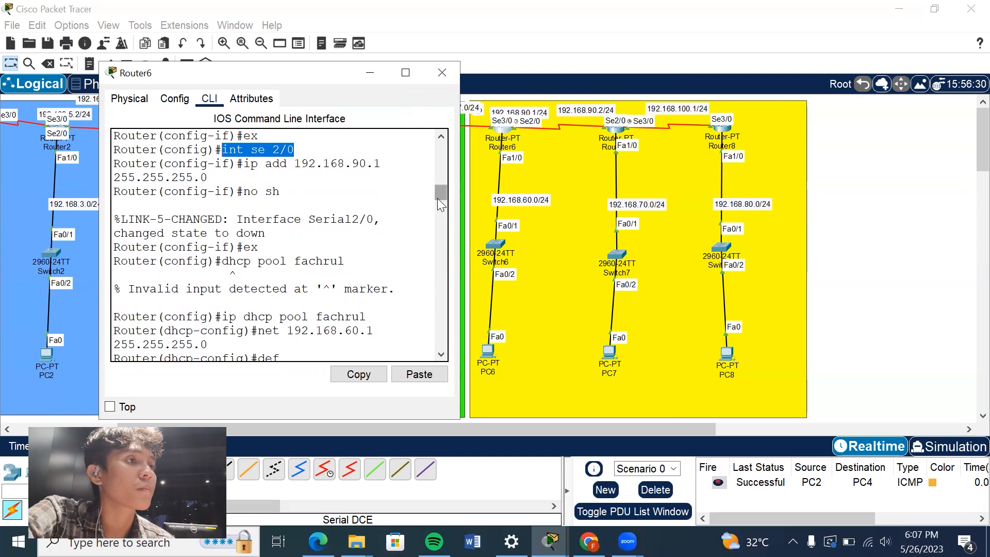
pyautogui.scroll(-1, 440, 198)
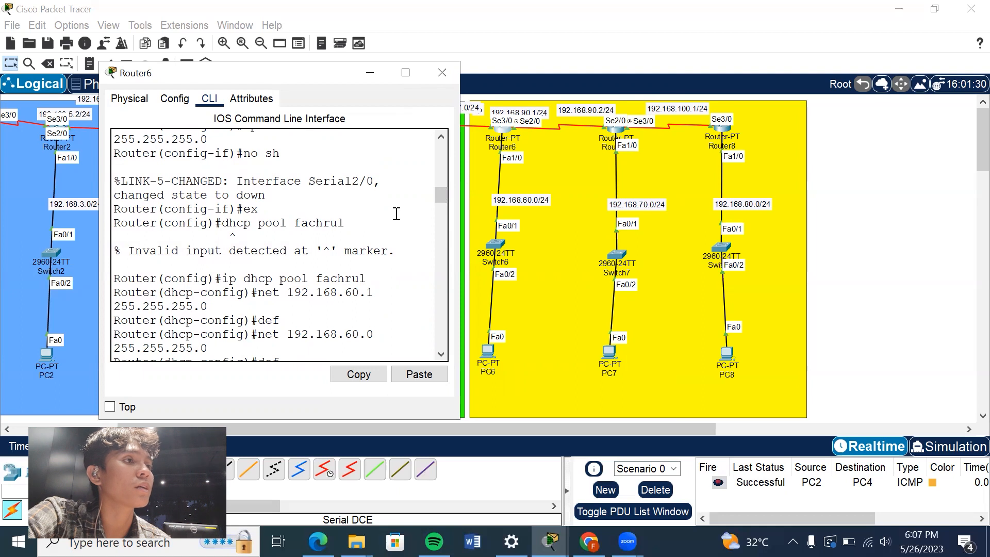
pyautogui.moveTo(439, 193); pyautogui.dragTo(440, 197)
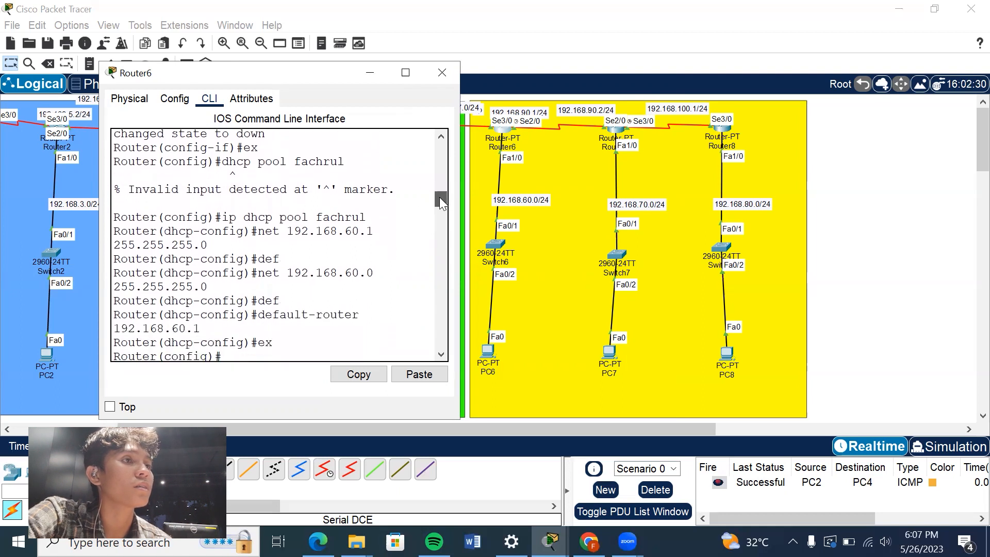
pyautogui.moveTo(224, 221); pyautogui.dragTo(367, 219)
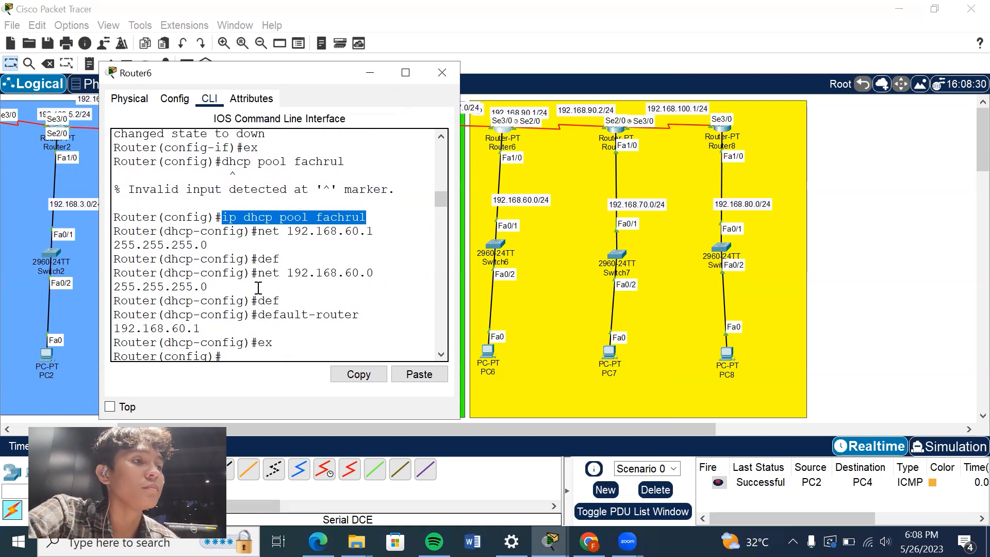
pyautogui.moveTo(257, 272); pyautogui.dragTo(307, 281)
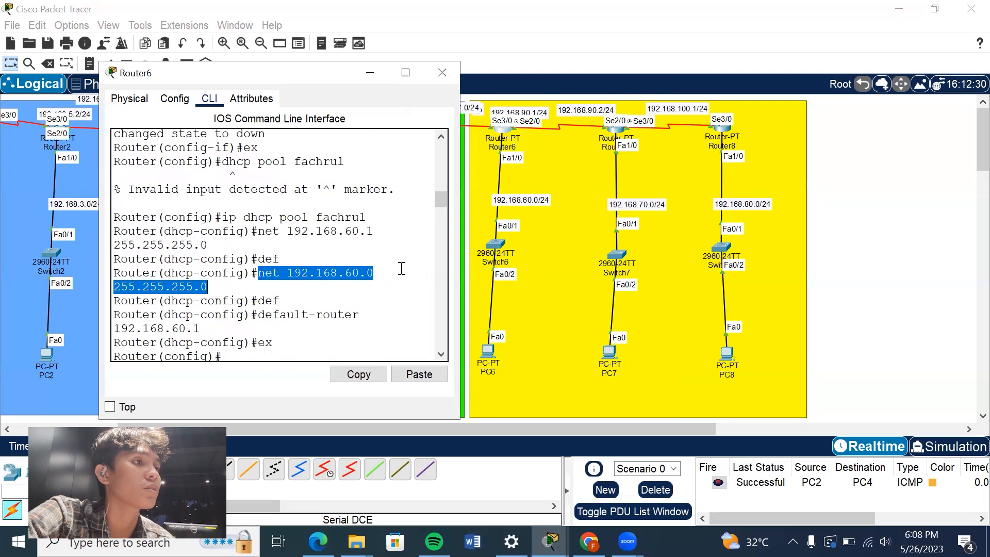
pyautogui.click(257, 315)
pyautogui.moveTo(257, 315); pyautogui.dragTo(258, 325)
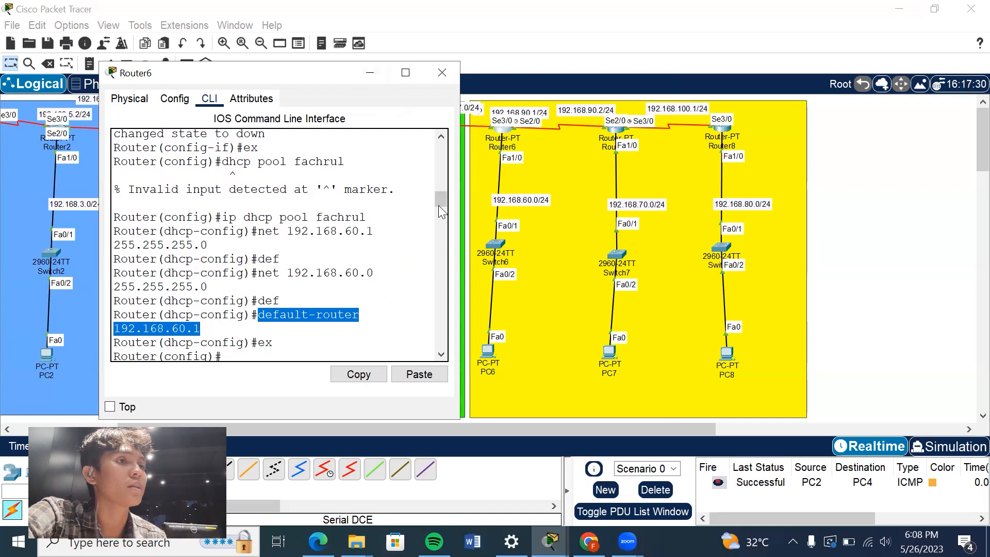
pyautogui.moveTo(439, 205); pyautogui.dragTo(439, 218)
pyautogui.click(364, 73)
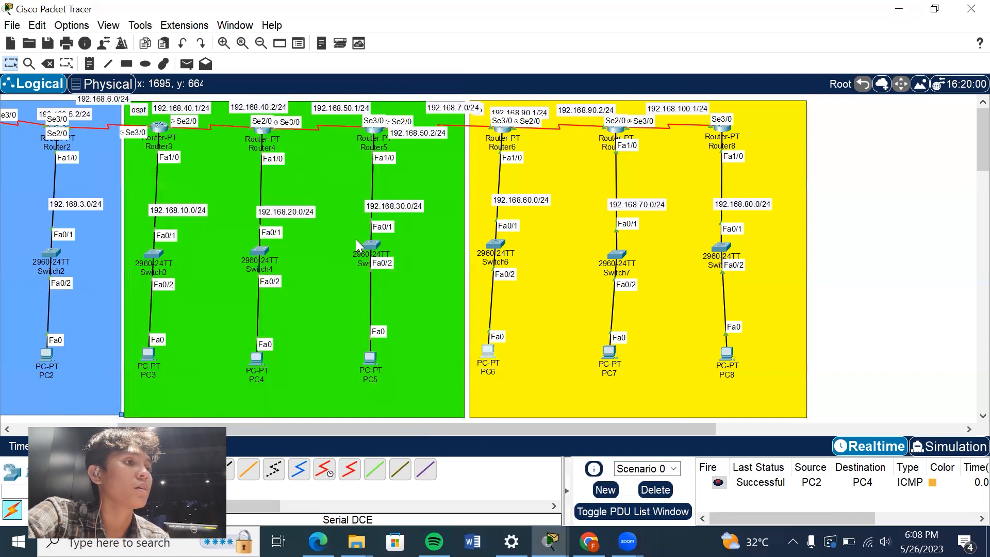
# Check PC6's DHCP-assigned IP configuration and minimise its window.
pyautogui.click(477, 361)
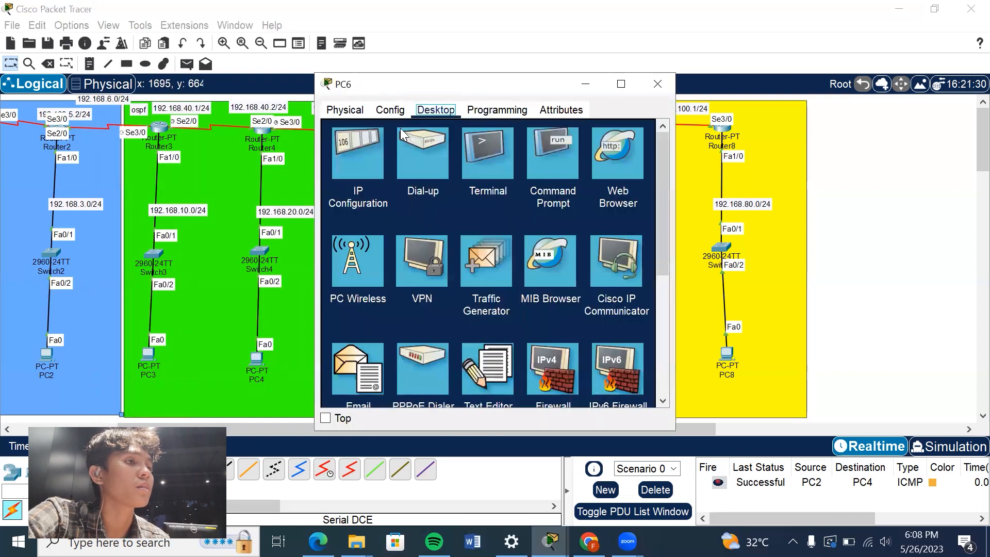
pyautogui.click(373, 139)
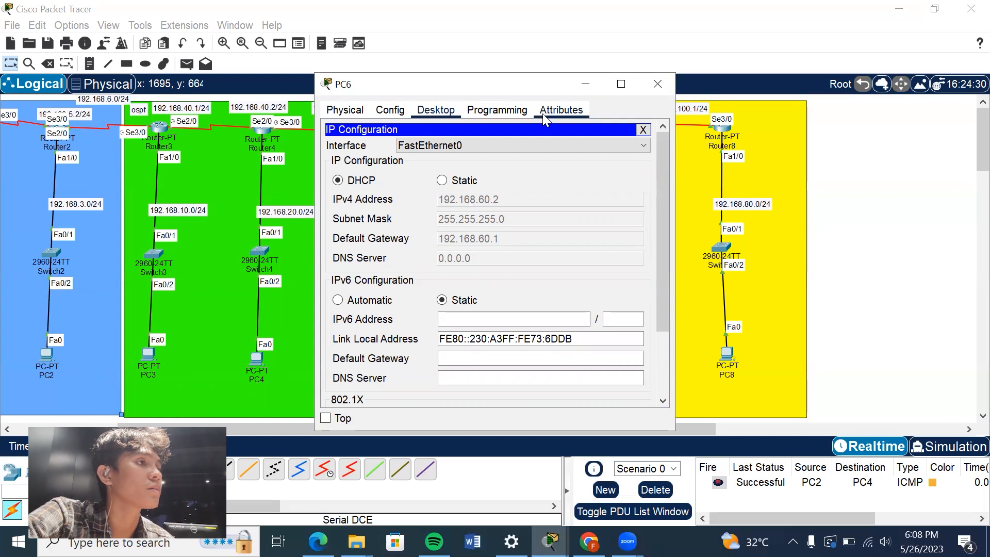
pyautogui.click(585, 83)
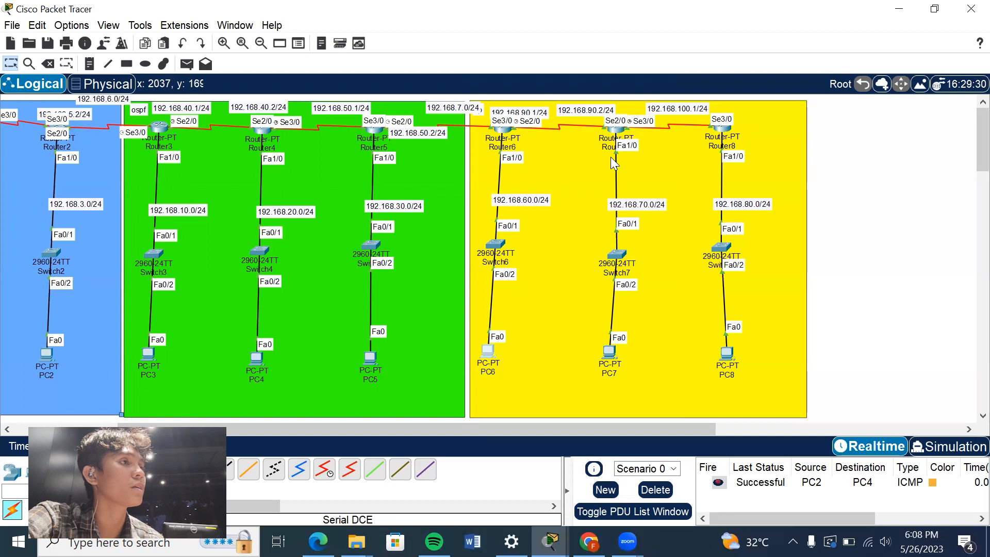
# Review Router7's interface, DHCP pool and RIP version 2 commands, and minimise its window.
pyautogui.click(615, 131)
pyautogui.moveTo(656, 310); pyautogui.dragTo(649, 262)
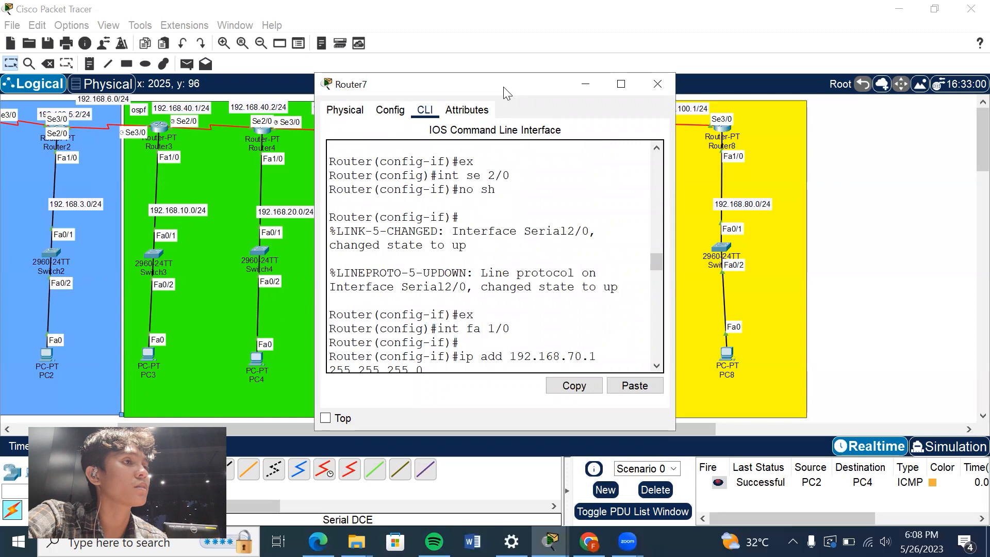
pyautogui.moveTo(503, 87); pyautogui.dragTo(295, 82)
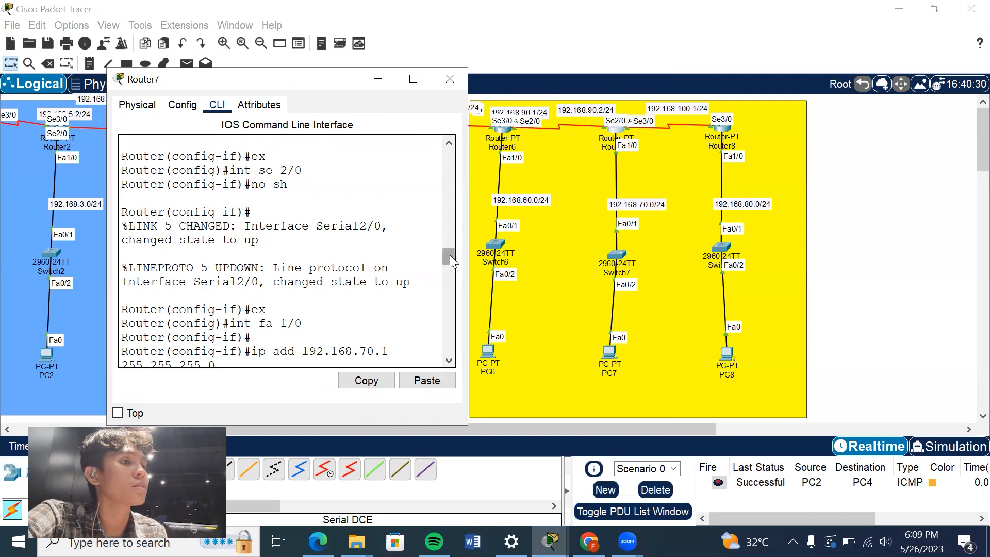
pyautogui.moveTo(449, 260); pyautogui.dragTo(449, 274)
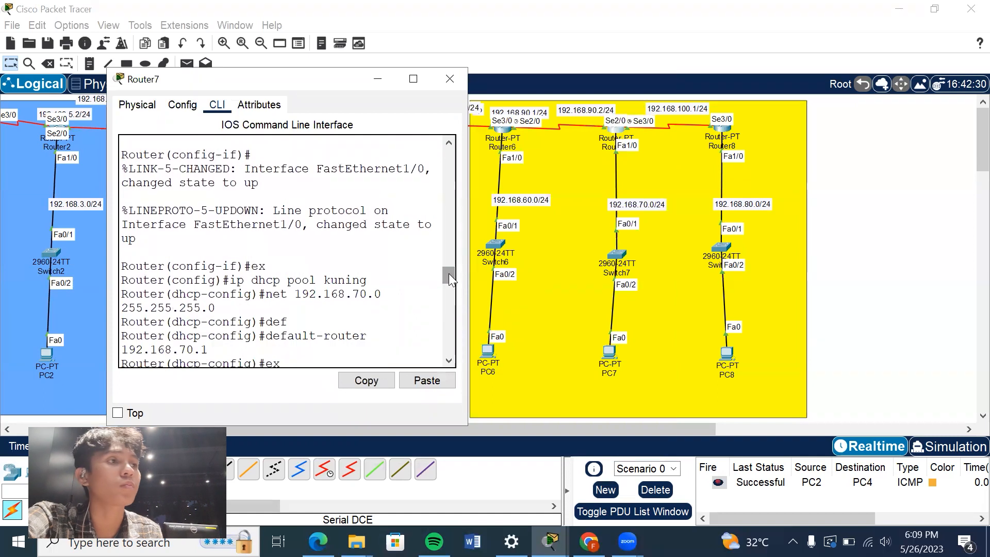
pyautogui.moveTo(449, 274); pyautogui.dragTo(448, 282)
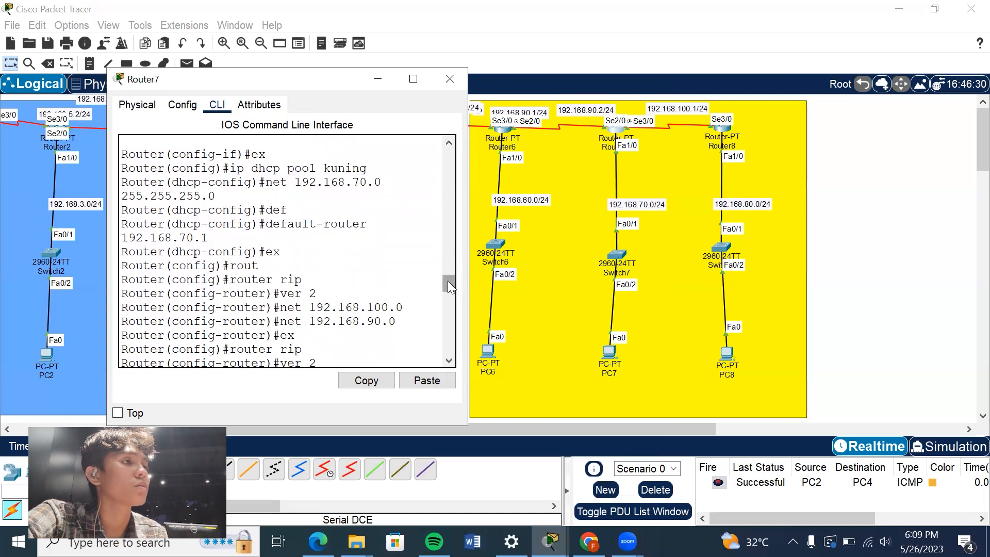
pyautogui.moveTo(448, 280); pyautogui.dragTo(445, 313)
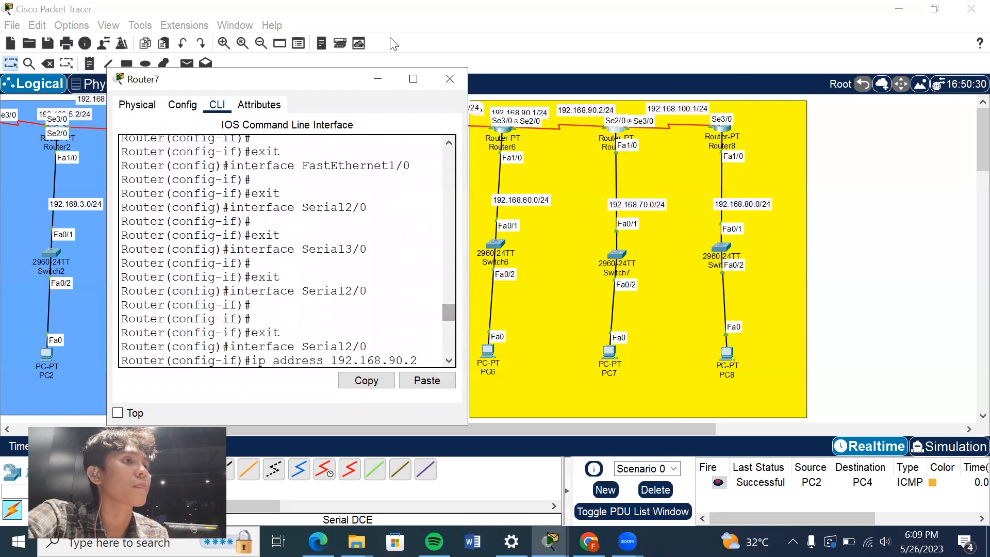
pyautogui.click(371, 77)
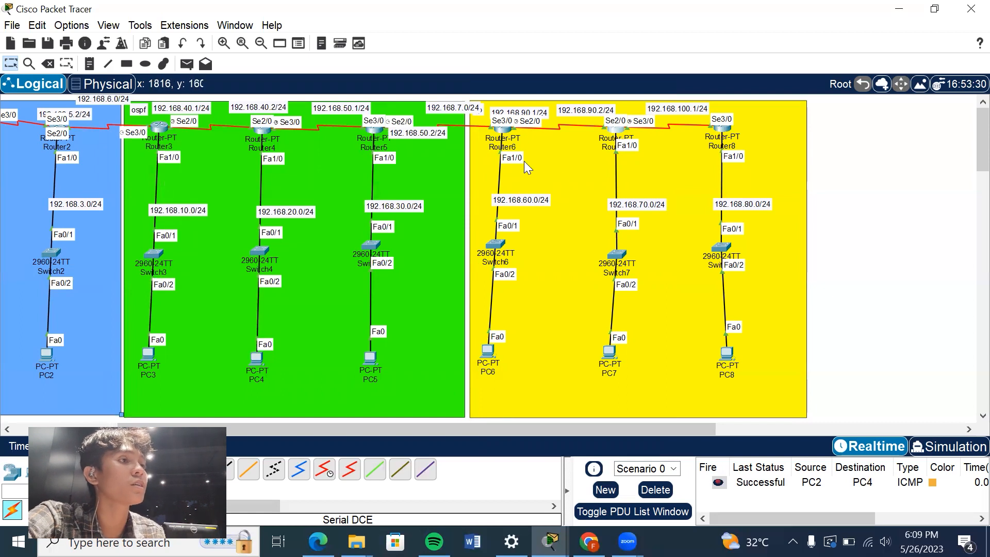
# Review Router6's DHCP default-router command and minimise its window.
pyautogui.click(504, 135)
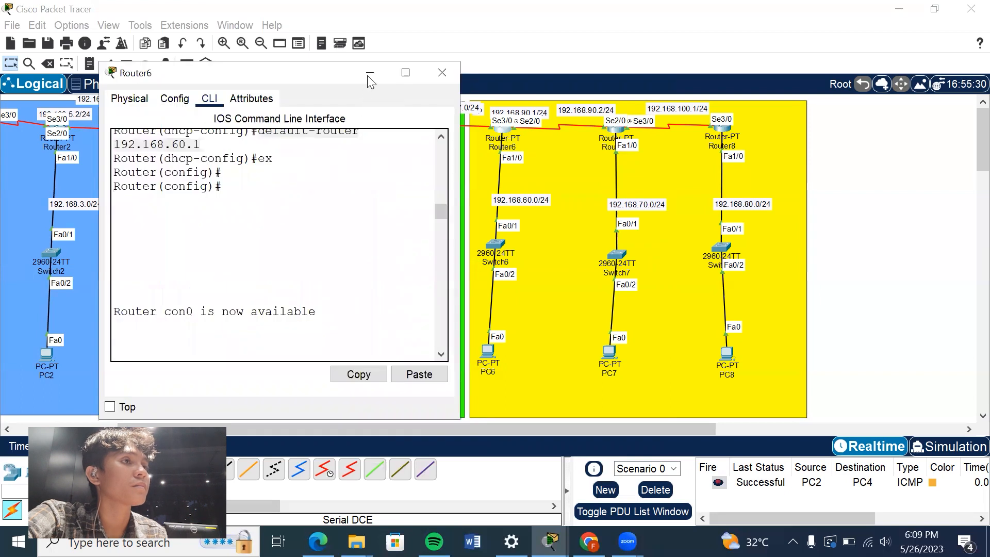
pyautogui.moveTo(438, 207)
pyautogui.mouseDown()
pyautogui.moveTo(440, 181)
pyautogui.moveTo(438, 206)
pyautogui.mouseUp()
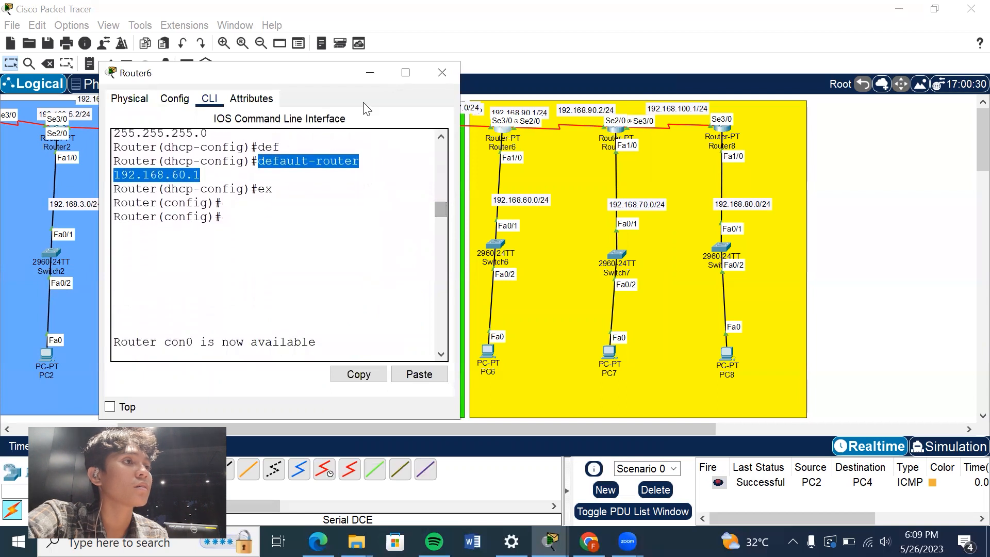
pyautogui.click(371, 72)
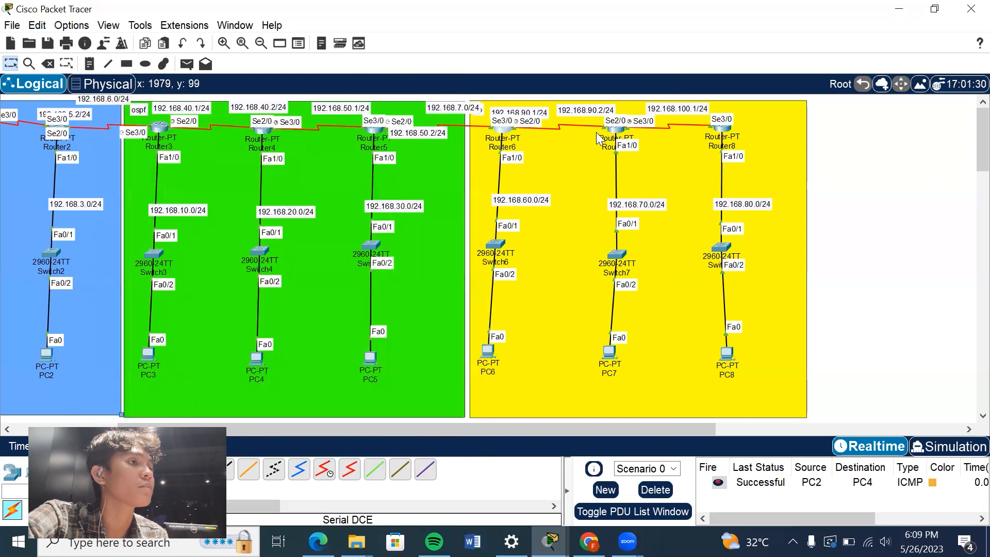
# Review Router6's RIP version 2 network commands and its Serial3/0 address command, and minimise its window.
pyautogui.click(503, 131)
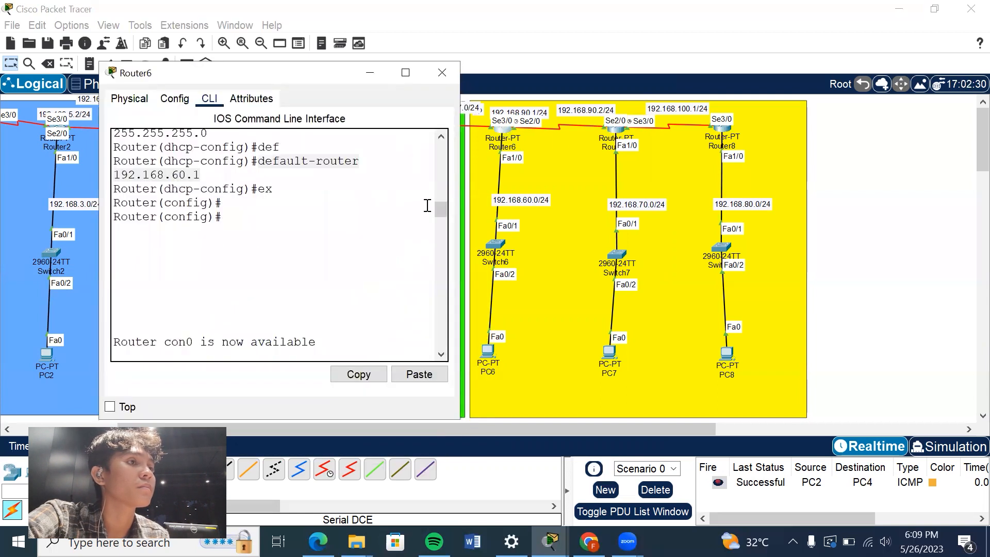
pyautogui.moveTo(444, 212); pyautogui.dragTo(441, 252)
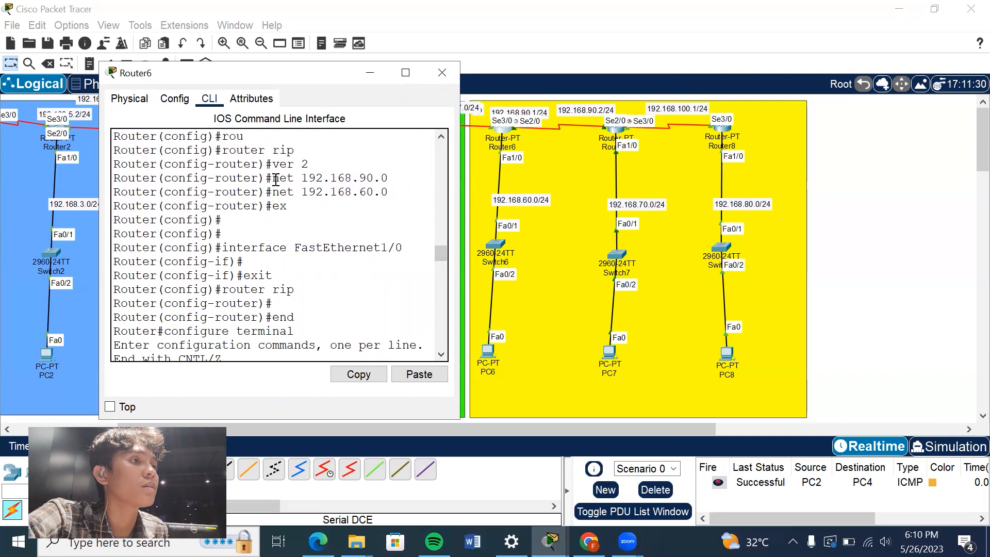
pyautogui.moveTo(276, 180); pyautogui.dragTo(390, 179)
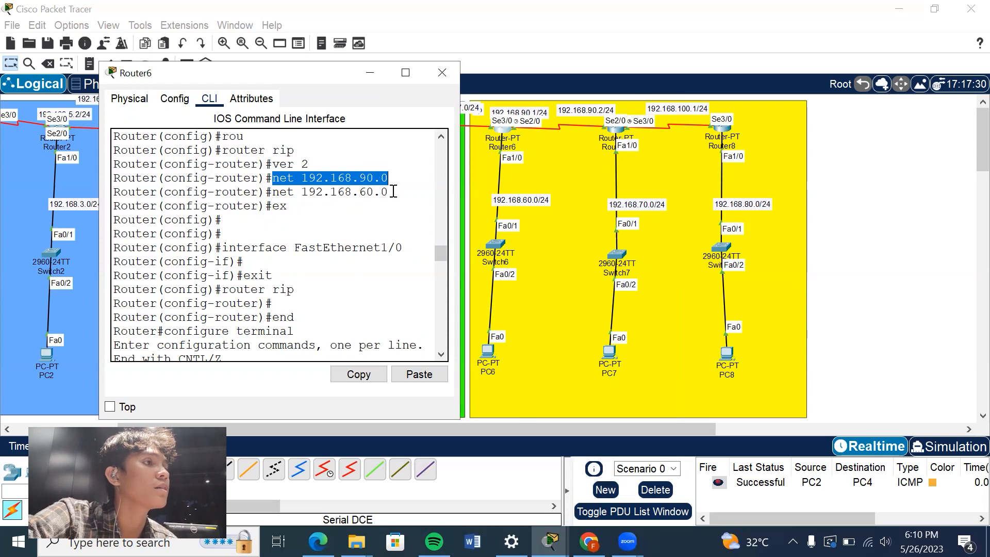
pyautogui.click(394, 192)
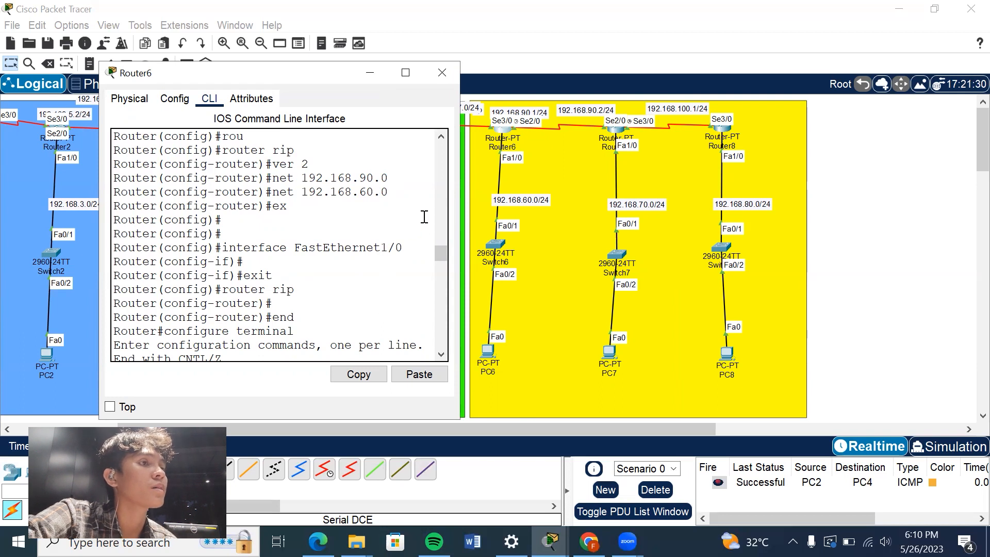
pyautogui.moveTo(381, 178); pyautogui.dragTo(338, 178)
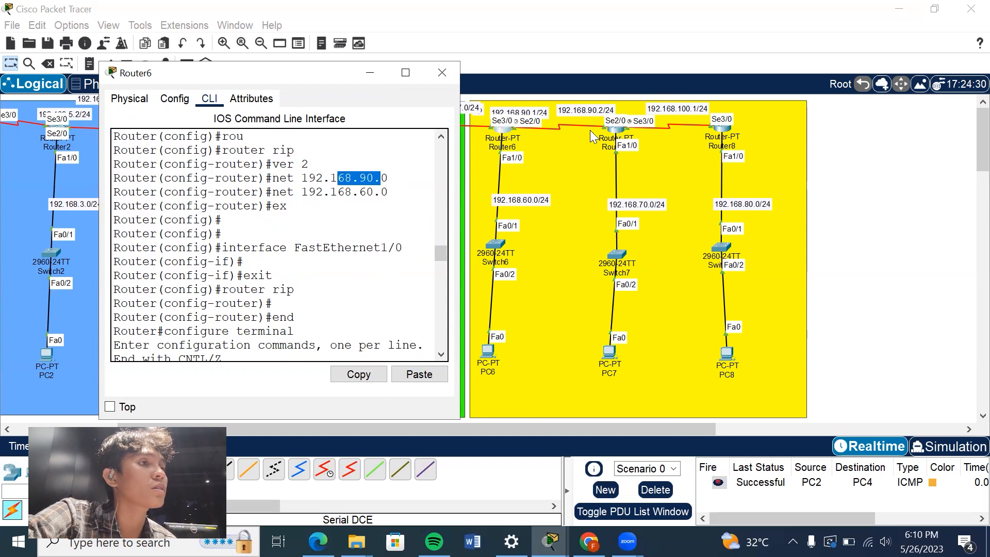
pyautogui.moveTo(389, 192); pyautogui.dragTo(352, 192)
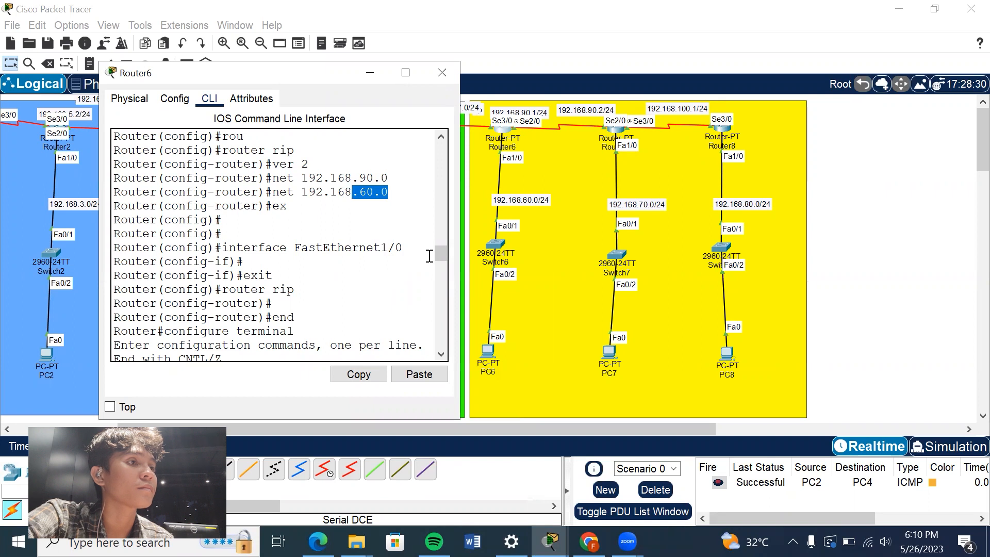
pyautogui.moveTo(440, 250); pyautogui.dragTo(440, 309)
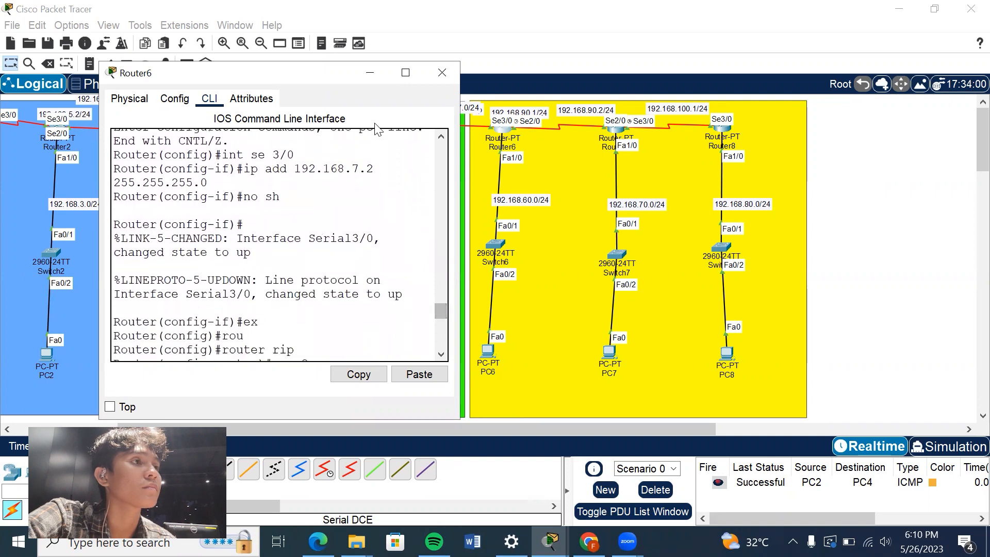
pyautogui.click(376, 73)
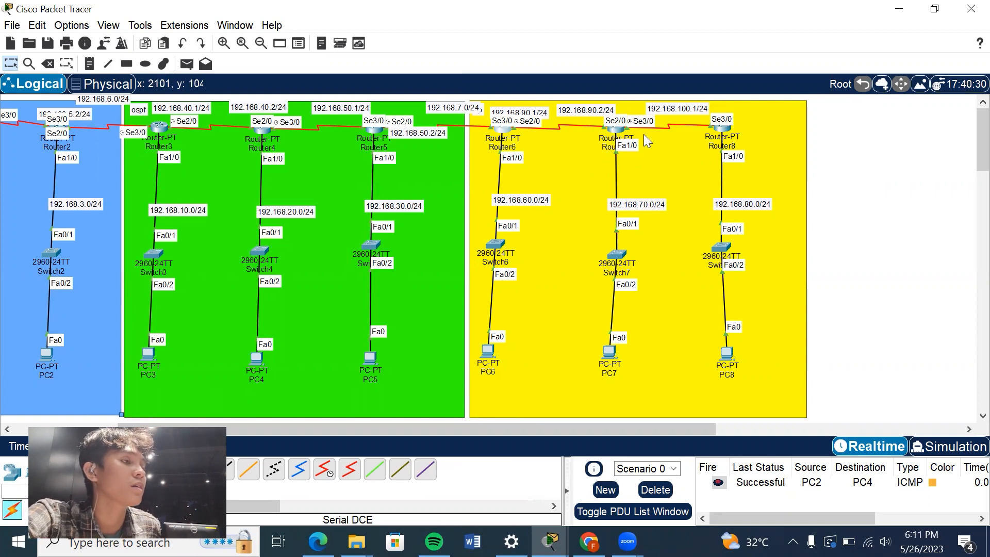
# Review Router7's RIP version 2 network commands and return to the topology with the yellow area deselected.
pyautogui.click(615, 135)
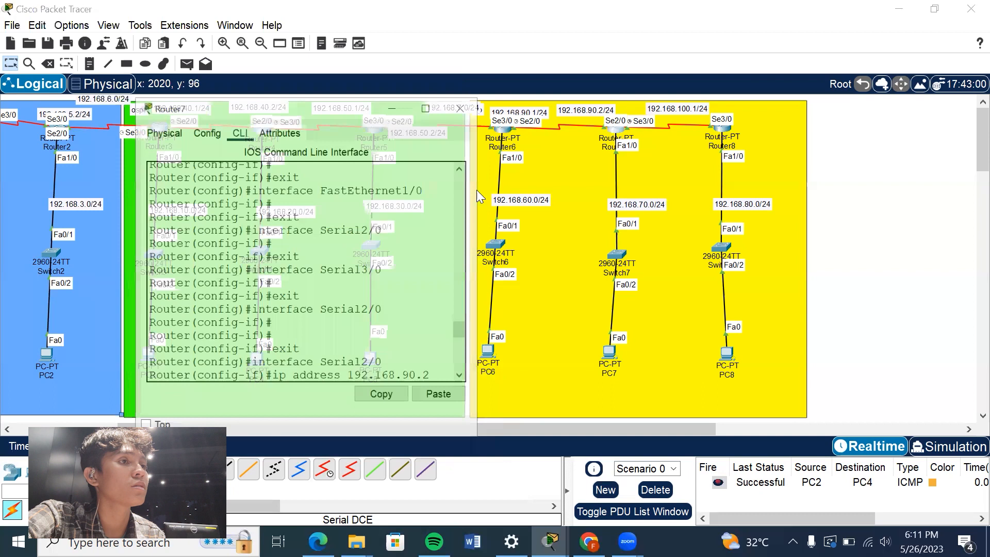
pyautogui.moveTo(443, 312); pyautogui.dragTo(445, 287)
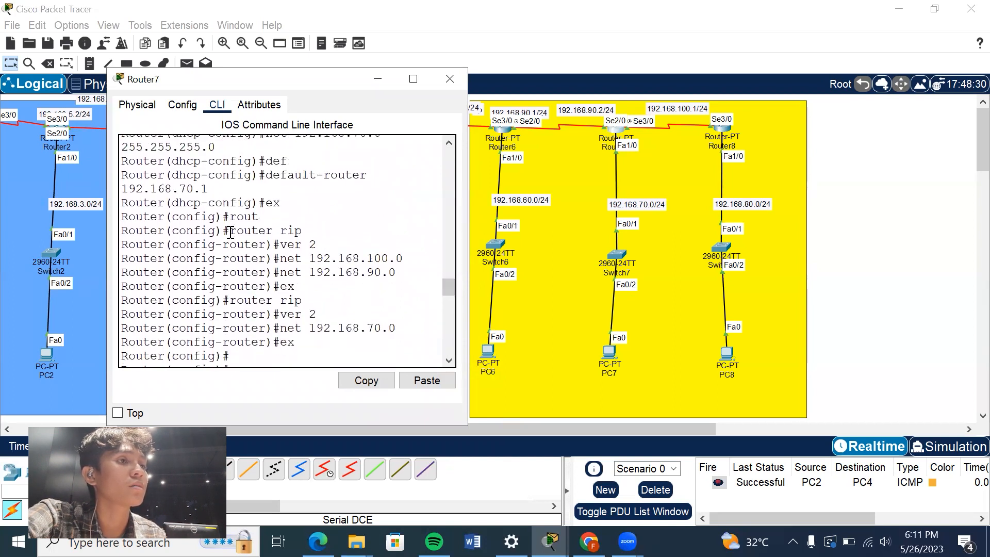
pyautogui.moveTo(230, 231); pyautogui.dragTo(305, 230)
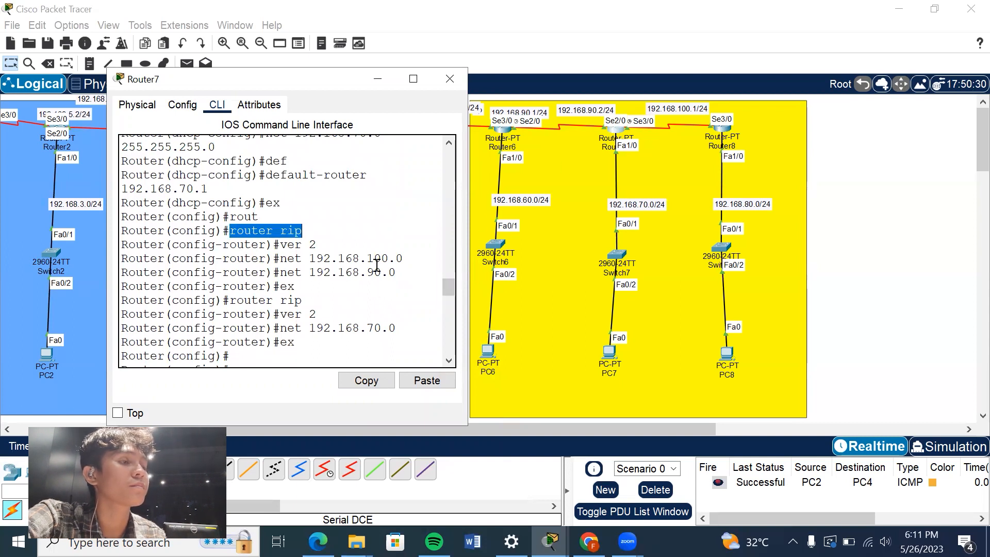
pyautogui.moveTo(447, 288); pyautogui.dragTo(449, 289)
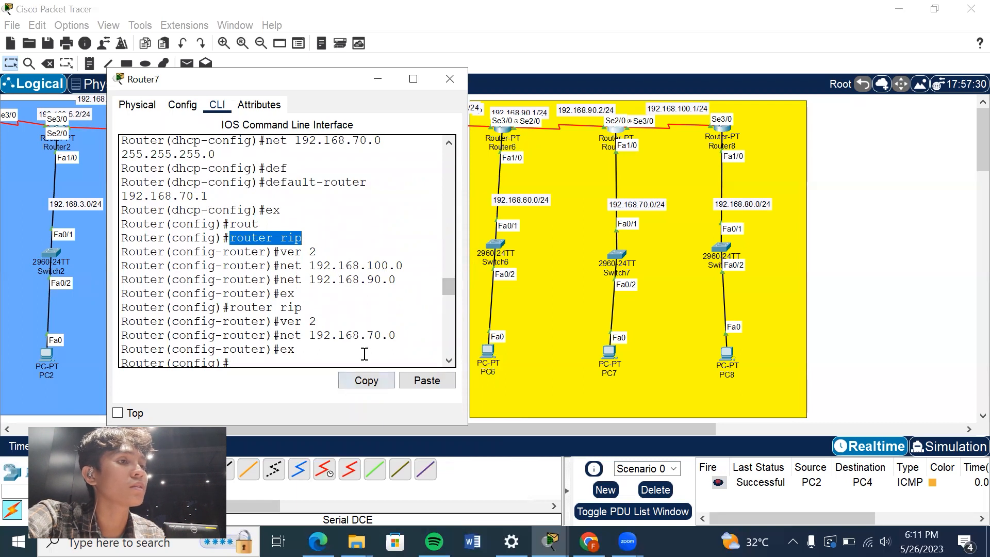
pyautogui.moveTo(396, 335); pyautogui.dragTo(363, 330)
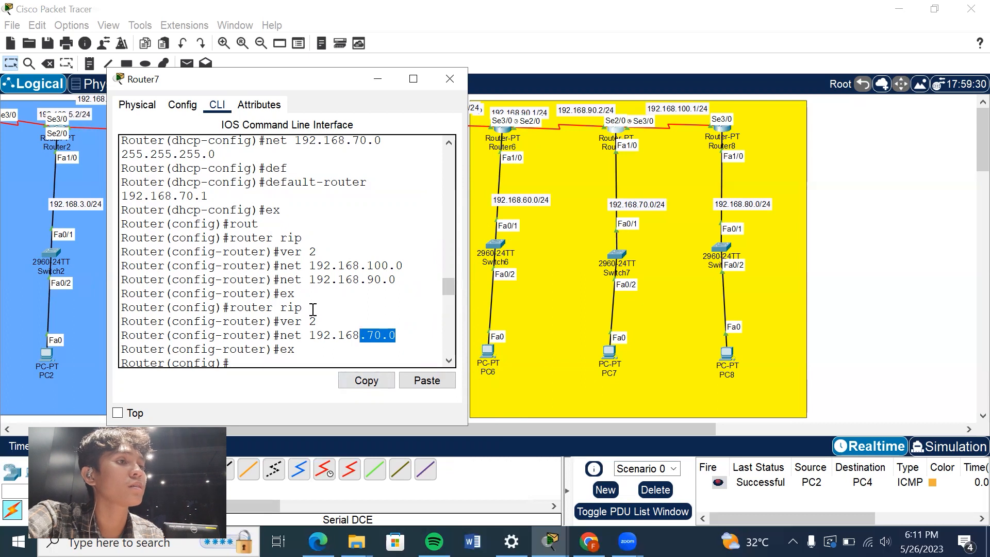
pyautogui.moveTo(447, 283)
pyautogui.mouseDown()
pyautogui.moveTo(446, 300)
pyautogui.moveTo(447, 279)
pyautogui.mouseUp()
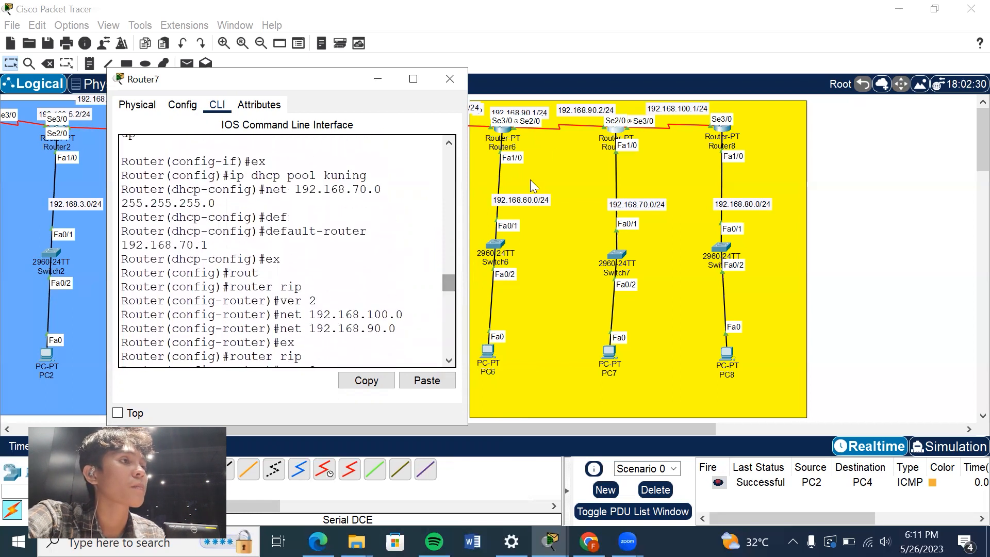
pyautogui.click(552, 143)
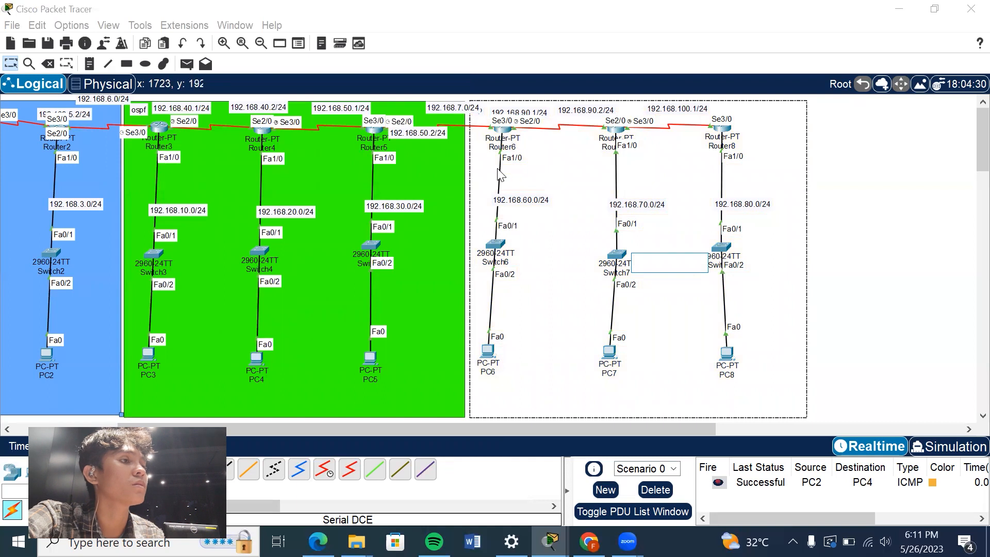
pyautogui.click(859, 173)
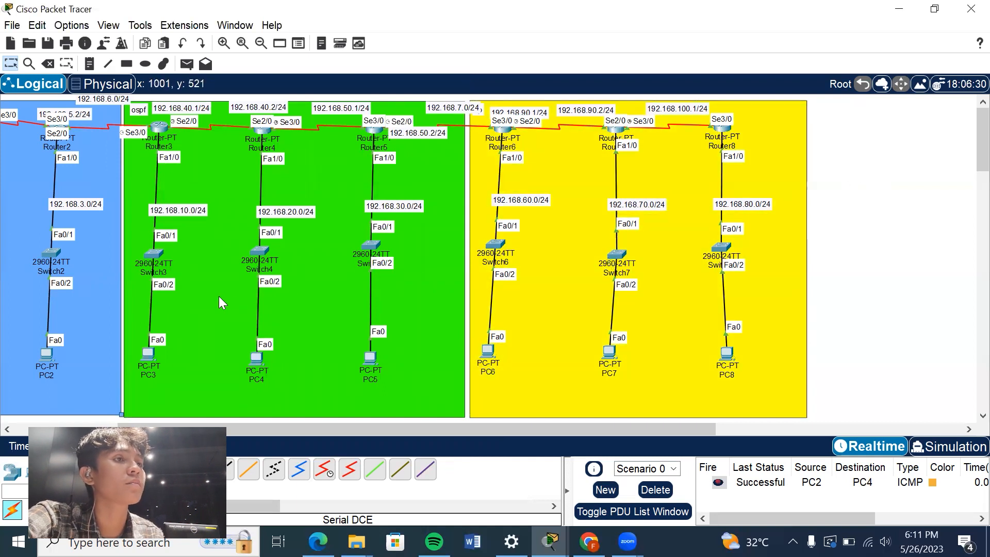
# Send a simple PDU from PC6 to PC7 to test connectivity in the yellow area.
pyautogui.hscroll(-5, 219, 296)
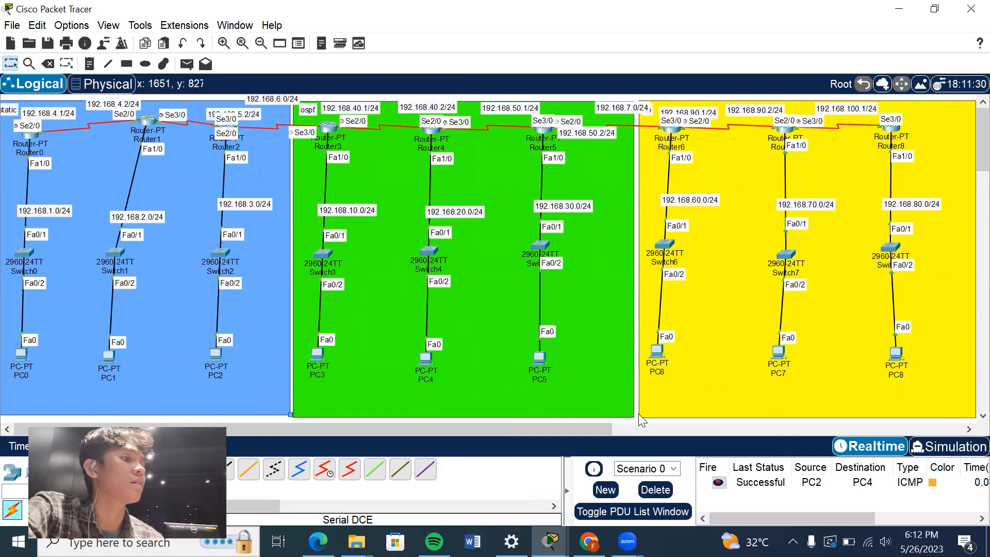
pyautogui.click(186, 64)
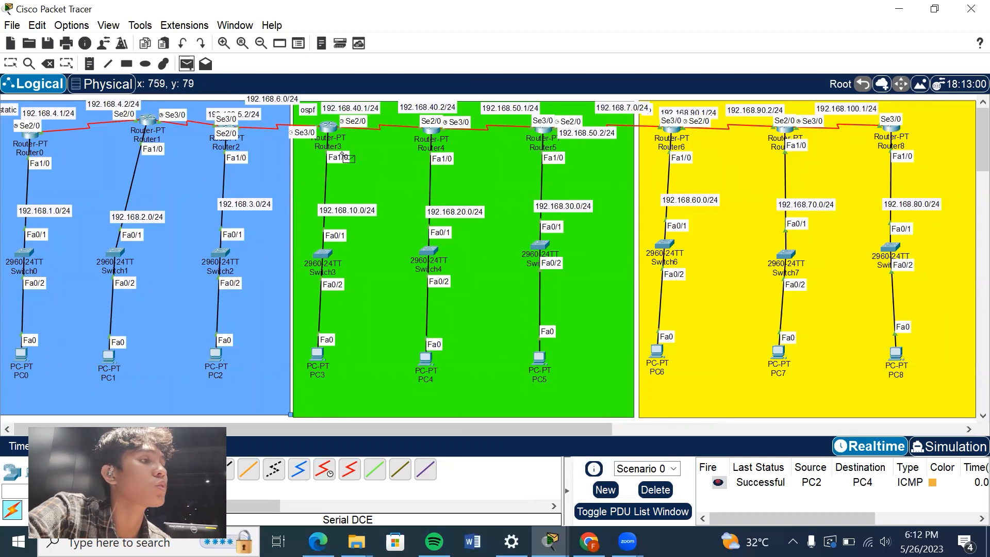
pyautogui.click(658, 351)
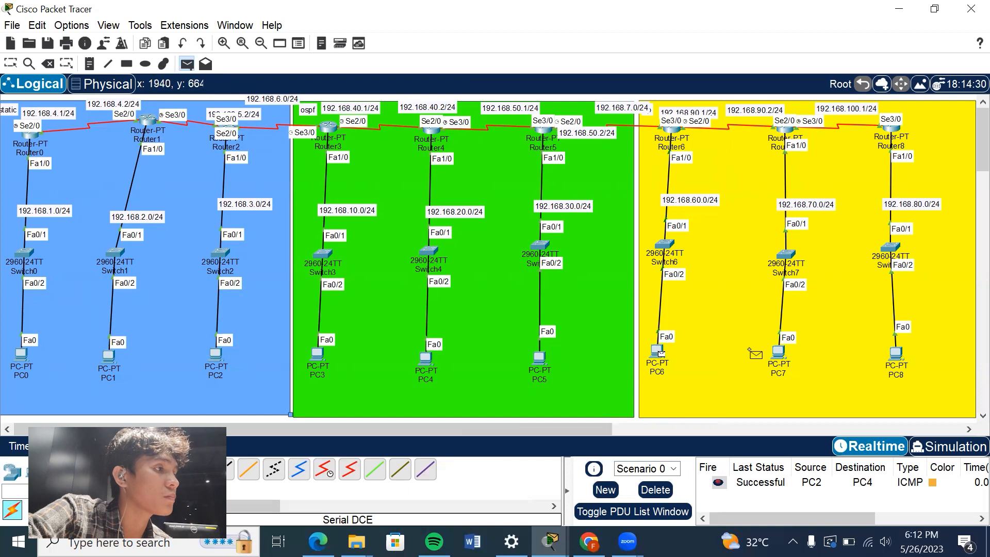
pyautogui.click(780, 352)
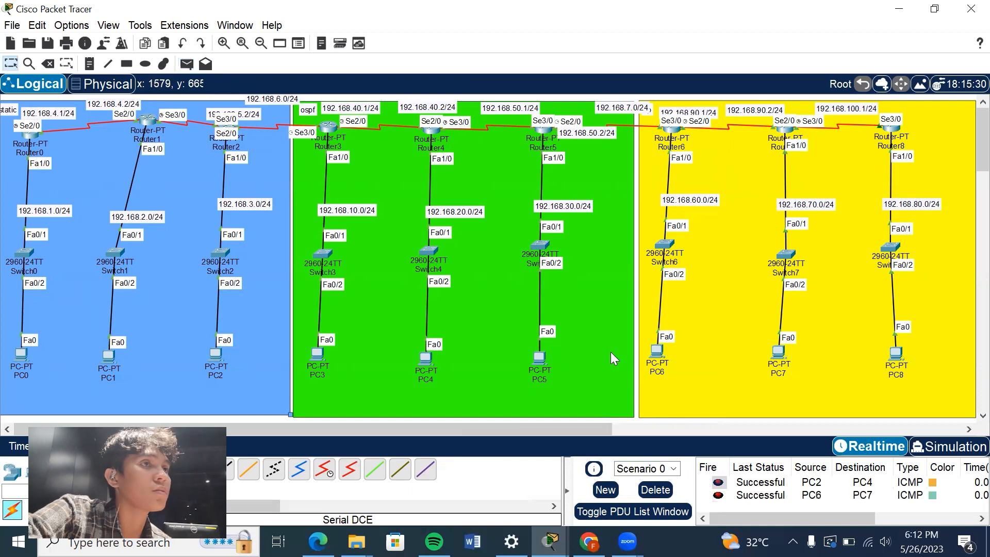
# Send a simple PDU from PC6 to PC8.
pyautogui.click(187, 64)
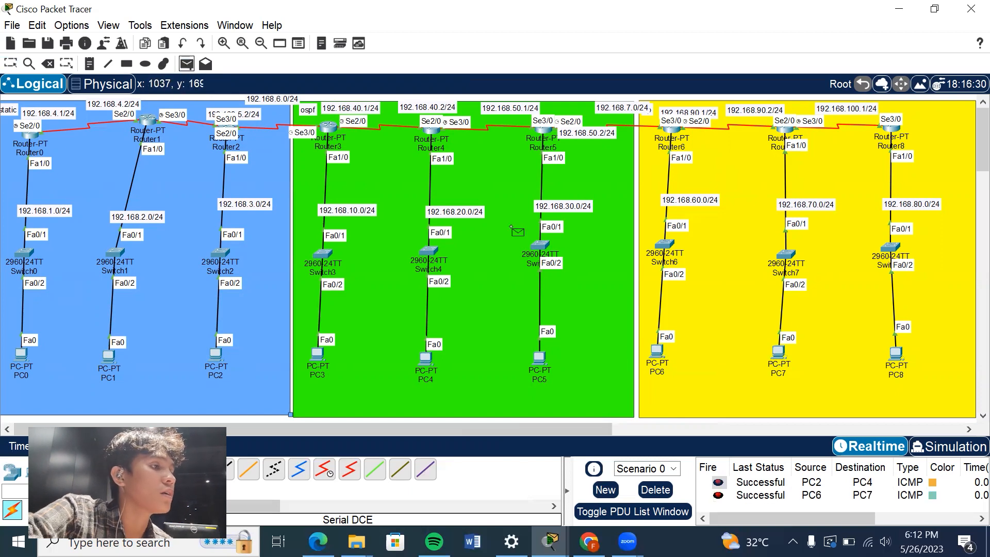
pyautogui.click(658, 351)
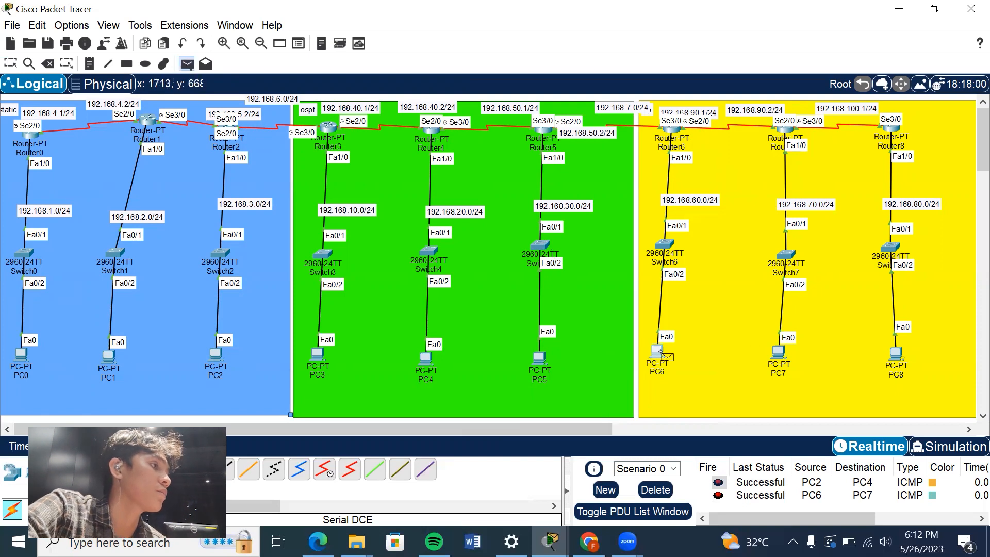
pyautogui.click(898, 356)
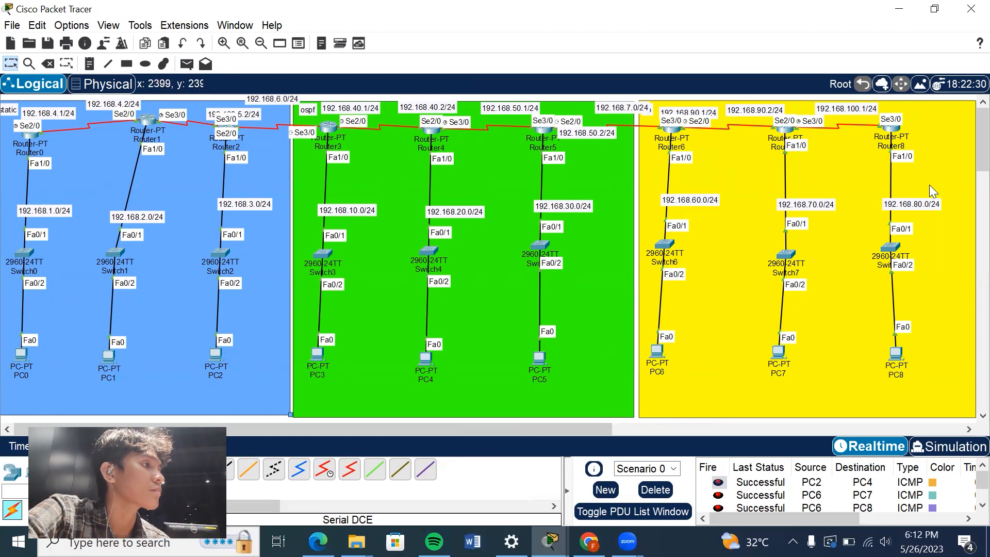
# Send a simple PDU from Router6 to PC7 and check its status in the PDU list.
pyautogui.scroll(-2, 969, 144)
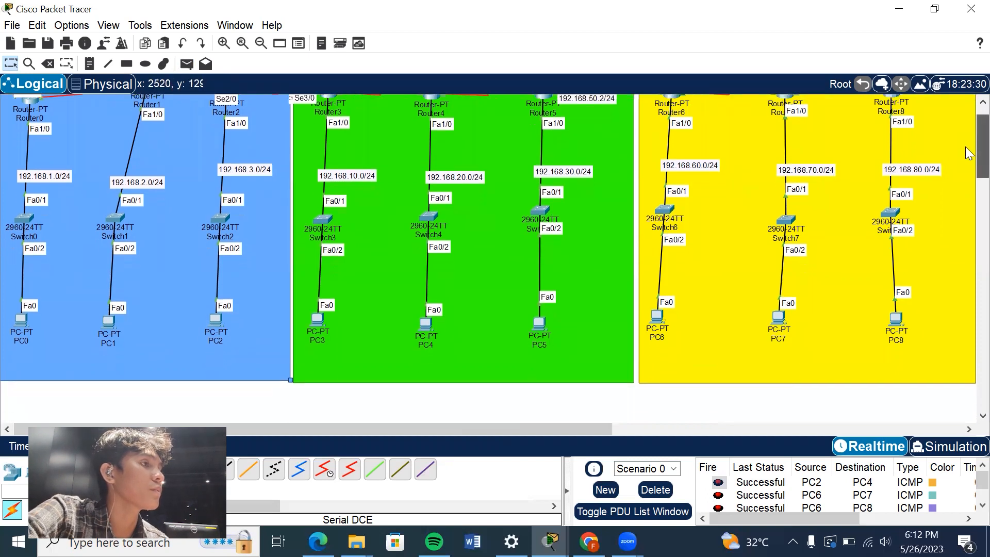
pyautogui.click(187, 63)
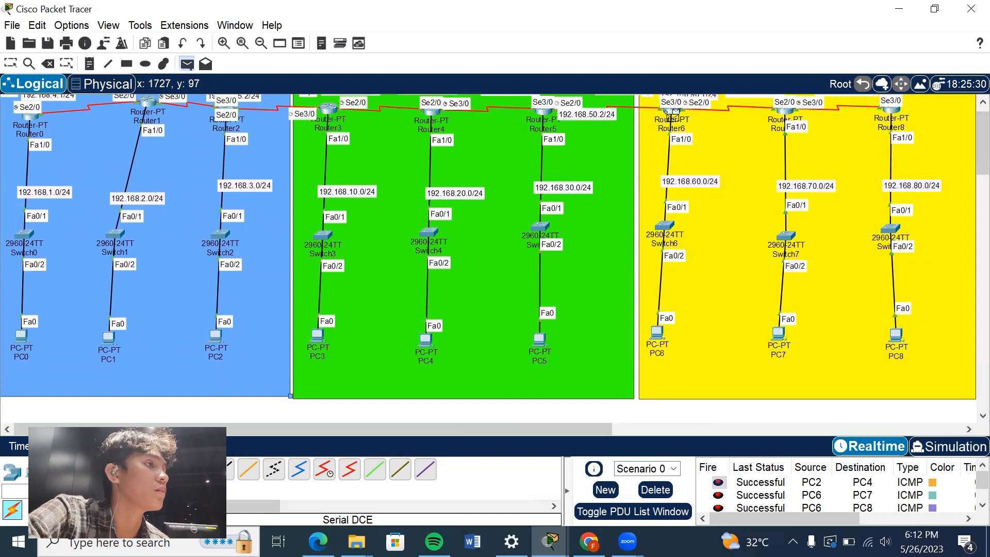
pyautogui.click(781, 335)
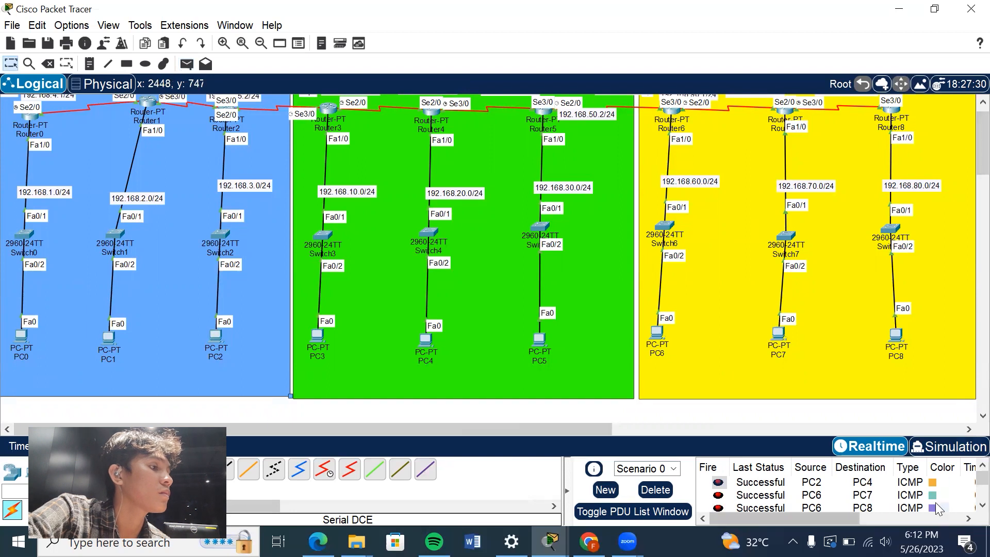
pyautogui.scroll(-2, 938, 508)
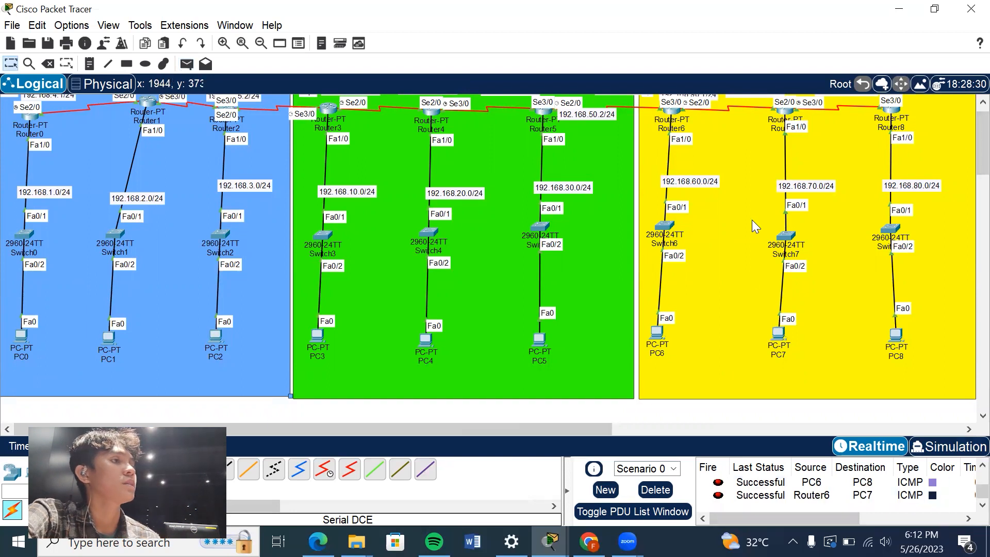
# Review Router5's Serial2/0 address commands for the link to Router6, and return to the topology.
pyautogui.scroll(1, 752, 219)
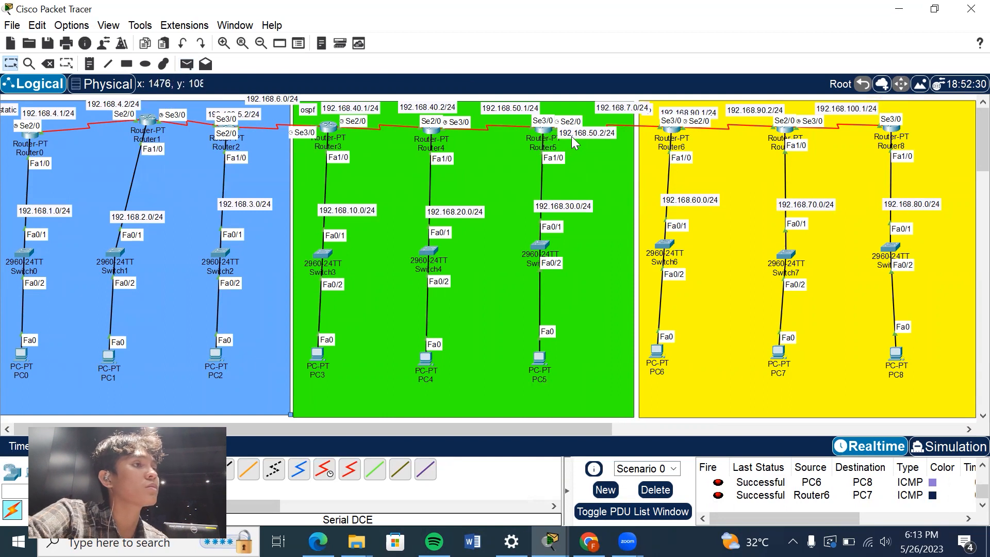
pyautogui.click(544, 131)
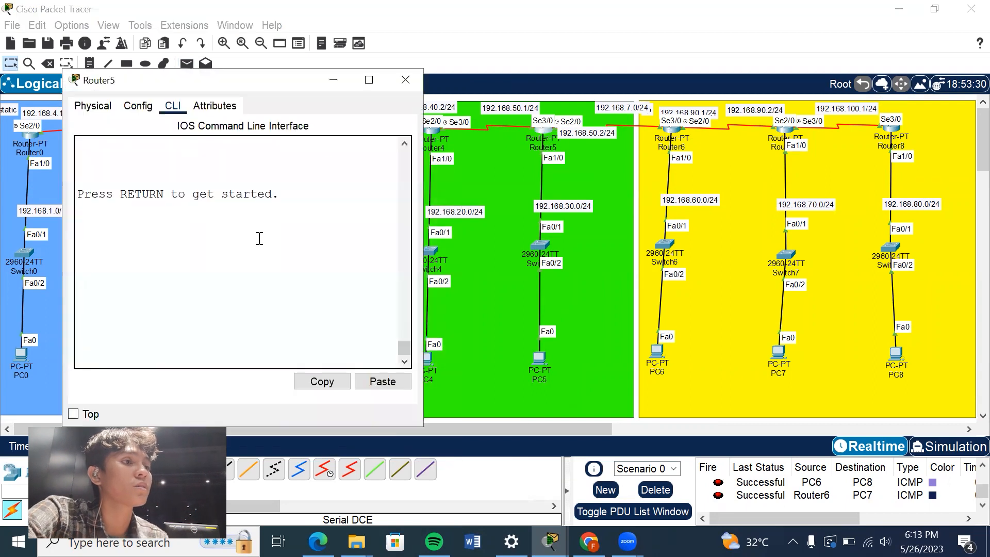
pyautogui.moveTo(403, 343); pyautogui.dragTo(406, 292)
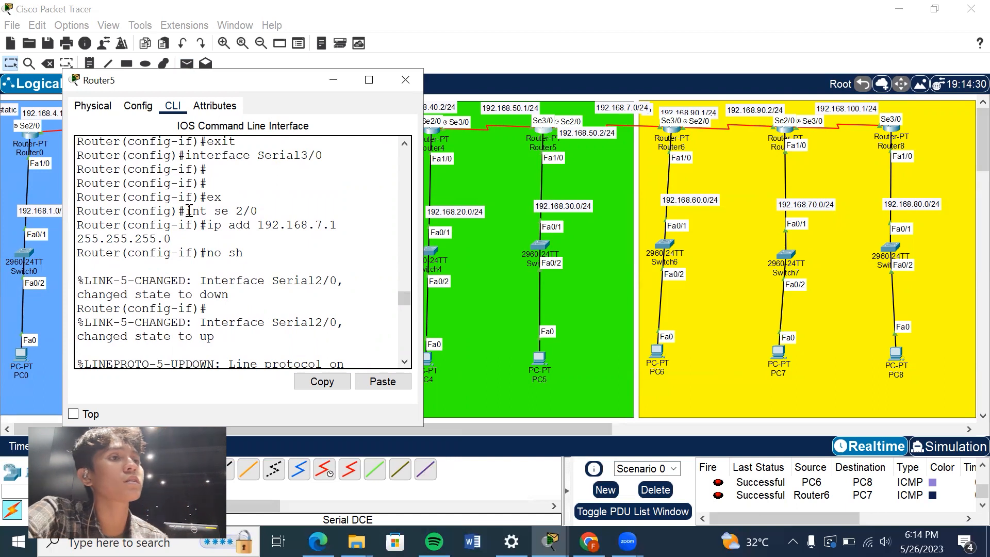
pyautogui.moveTo(187, 211); pyautogui.dragTo(259, 216)
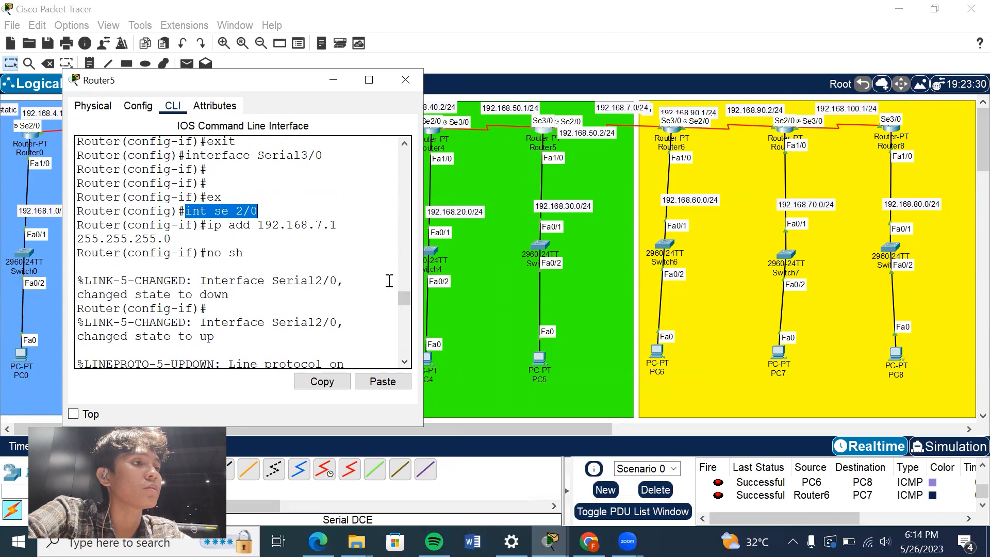
pyautogui.click(603, 247)
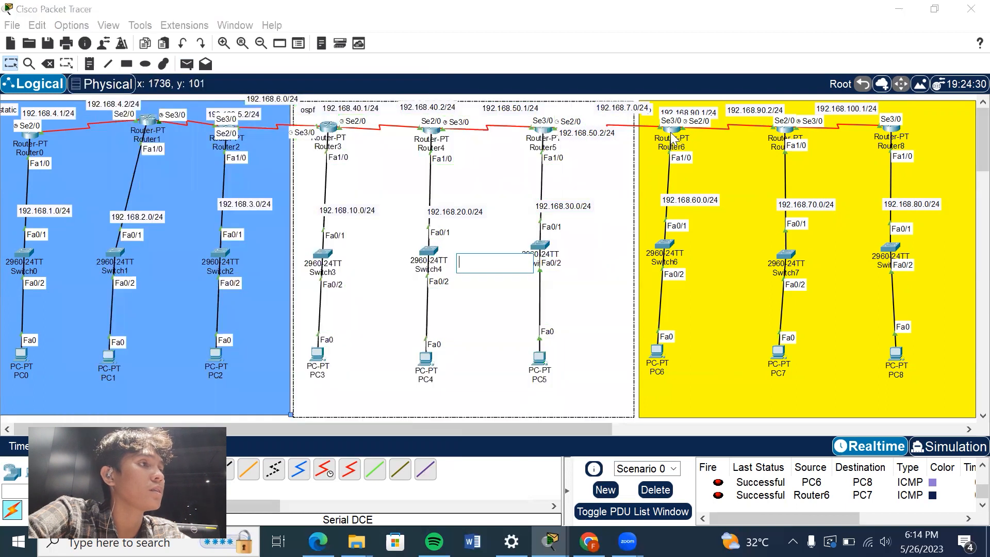
# Review Router6's Serial3/0 address commands for the link to Router5, and return to the topology.
pyautogui.click(672, 137)
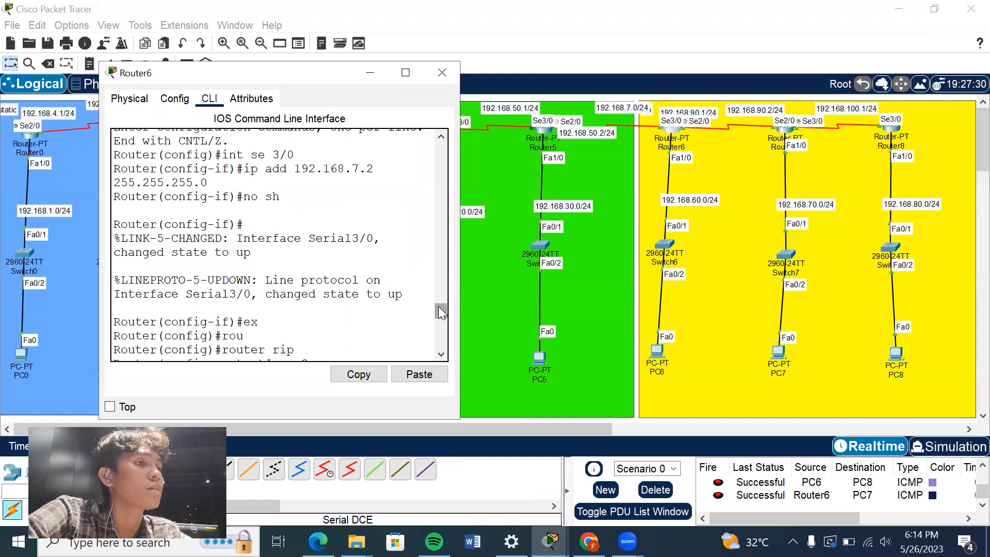
pyautogui.scroll(3, 439, 307)
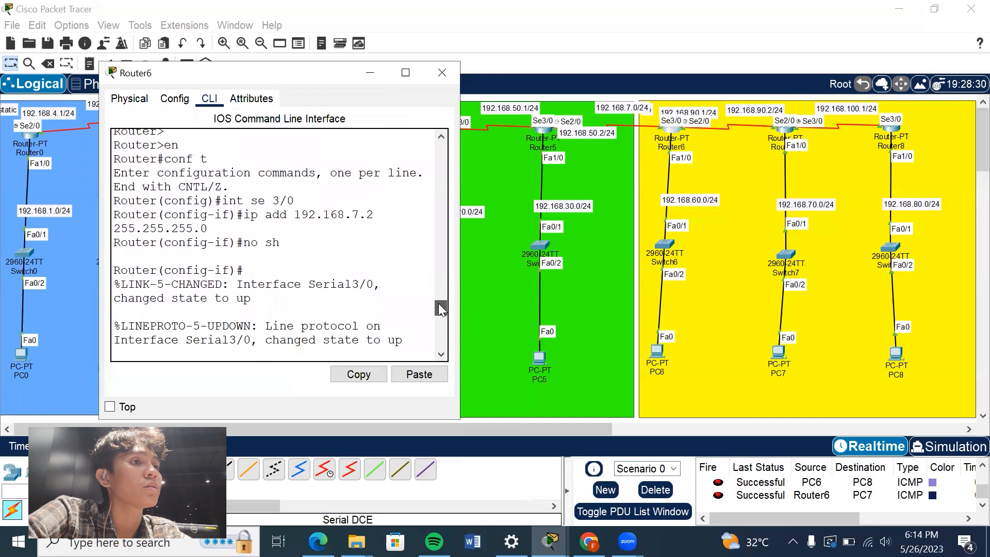
pyautogui.scroll(-1, 440, 309)
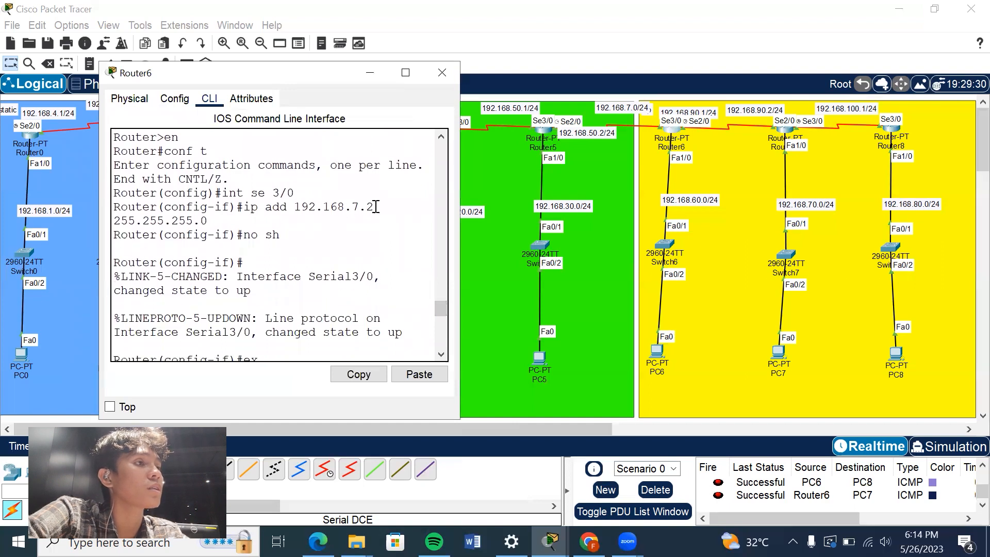
pyautogui.moveTo(375, 207); pyautogui.dragTo(366, 207)
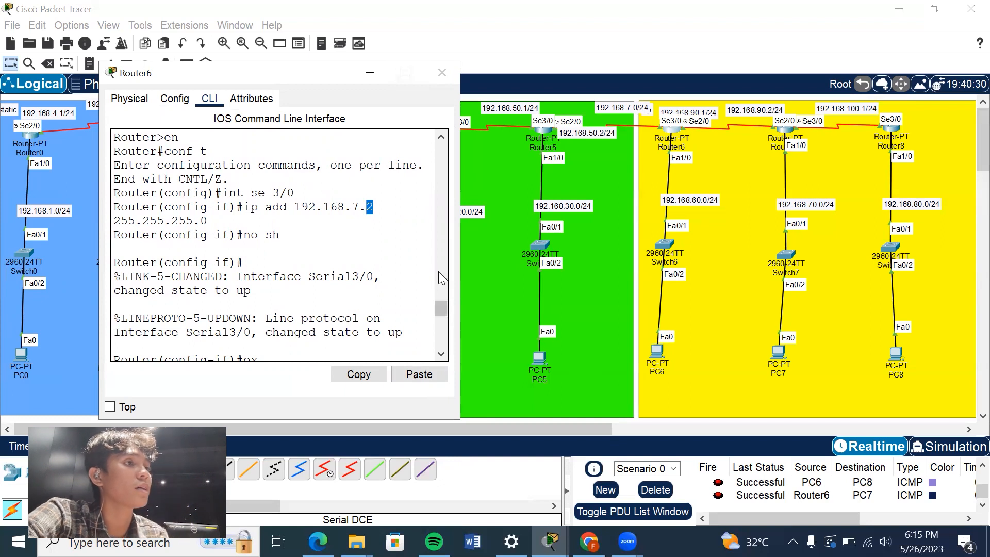
pyautogui.click(500, 135)
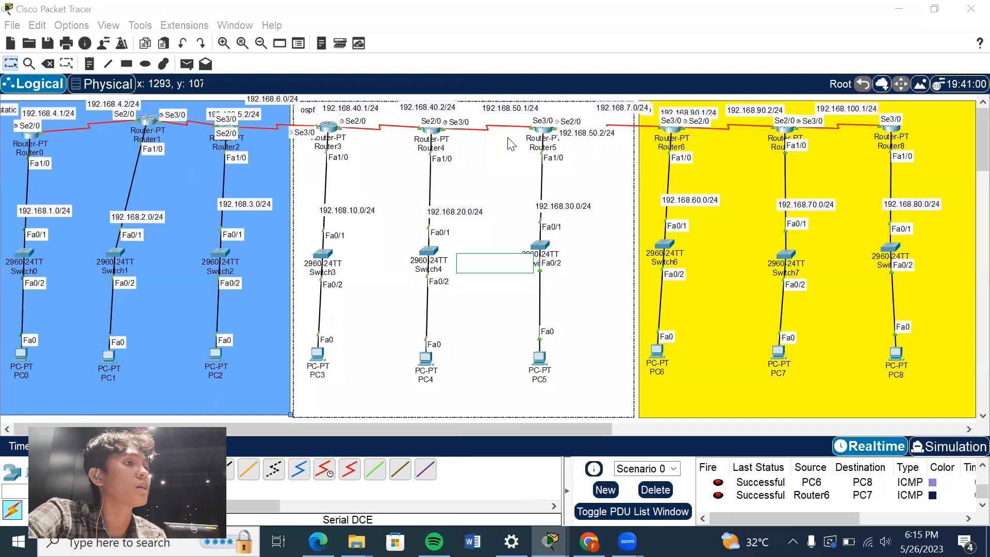
pyautogui.click(969, 142)
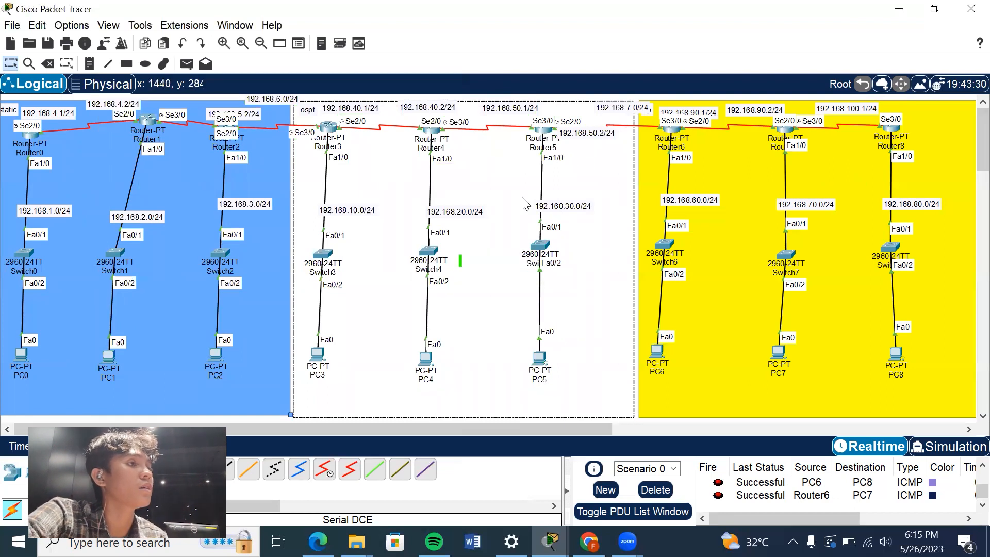
# Review Router5's commands that redistribute RIP into OSPF 10 and OSPF 10 into RIP, highlighting the metric option.
pyautogui.click(544, 135)
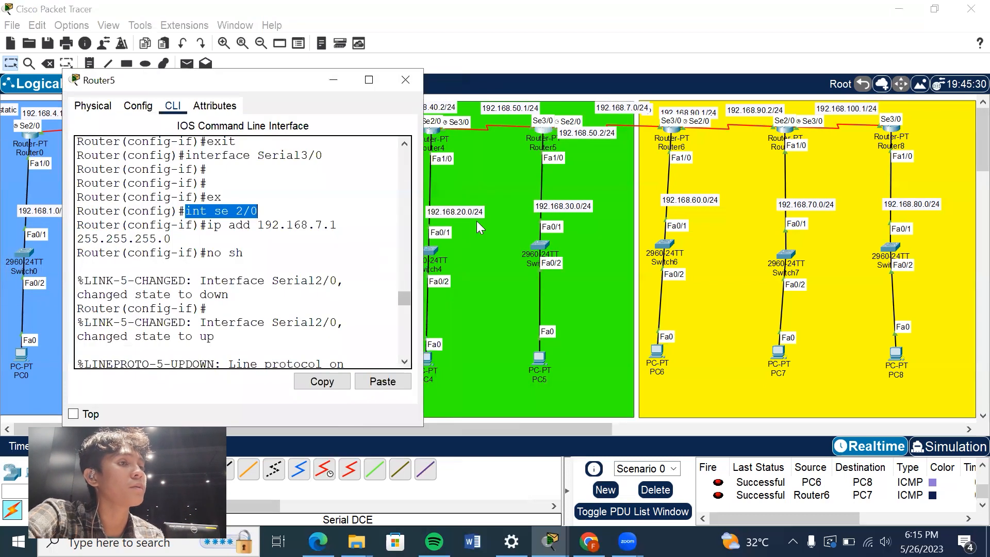
pyautogui.moveTo(402, 296); pyautogui.dragTo(398, 312)
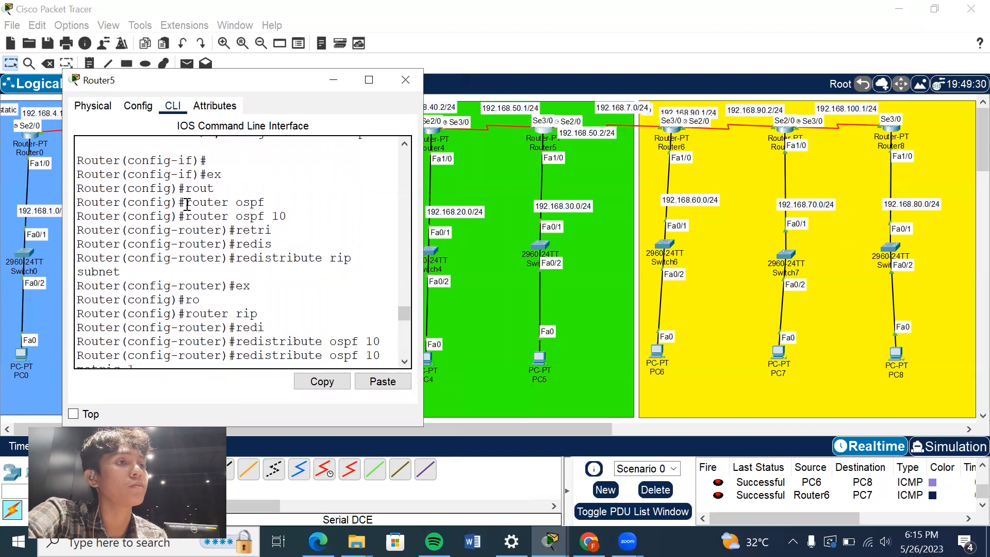
pyautogui.moveTo(186, 203); pyautogui.dragTo(284, 195)
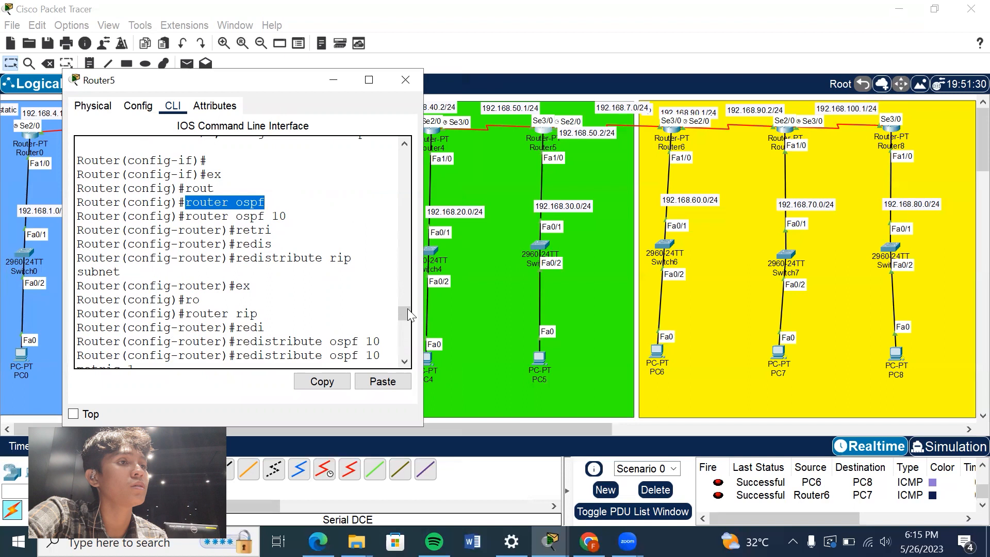
pyautogui.moveTo(405, 309); pyautogui.dragTo(405, 313)
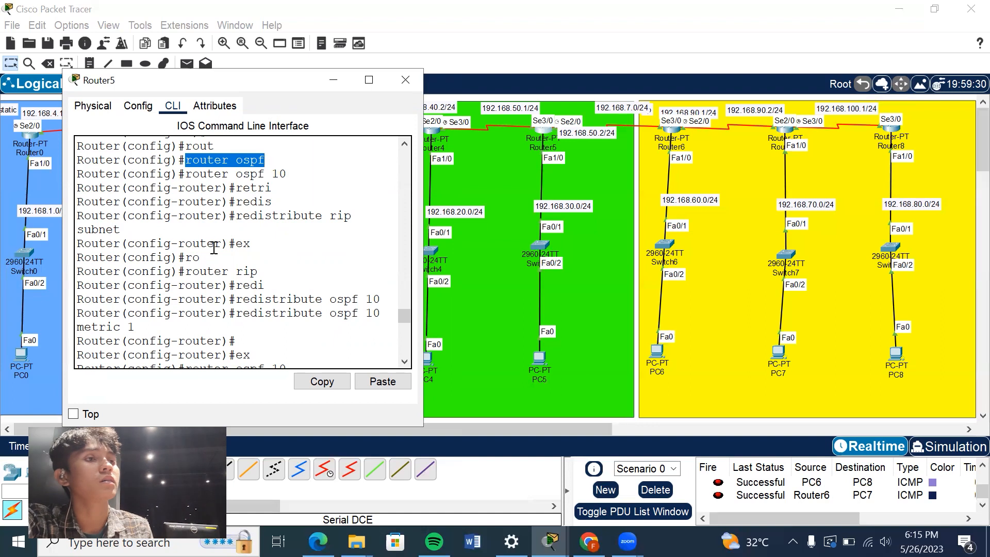
pyautogui.doubleClick(242, 244)
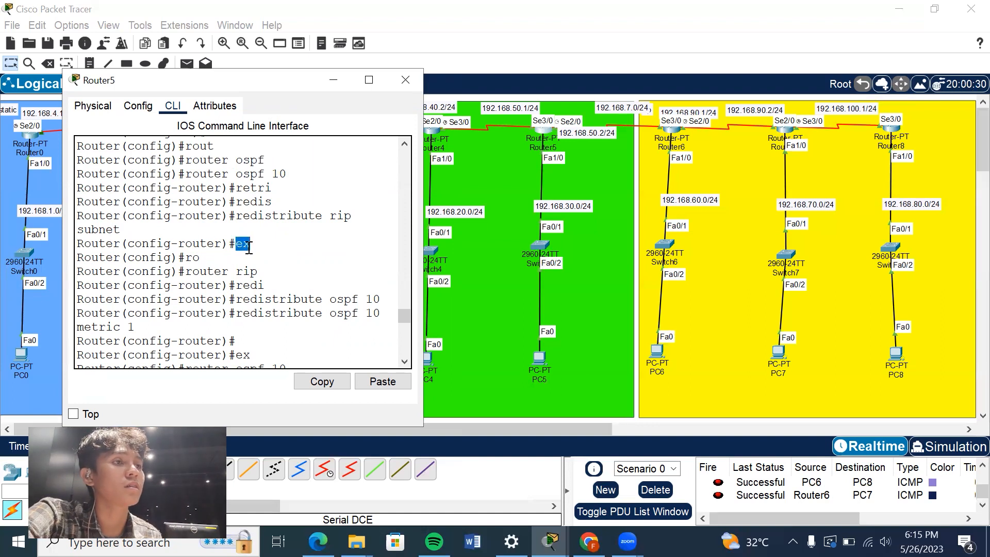
pyautogui.click(268, 272)
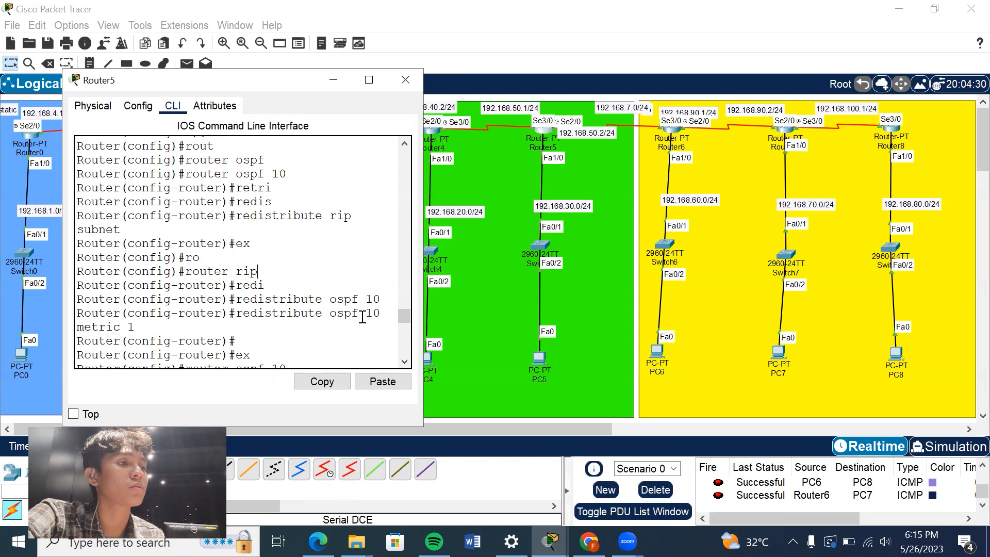
pyautogui.moveTo(403, 314); pyautogui.dragTo(401, 319)
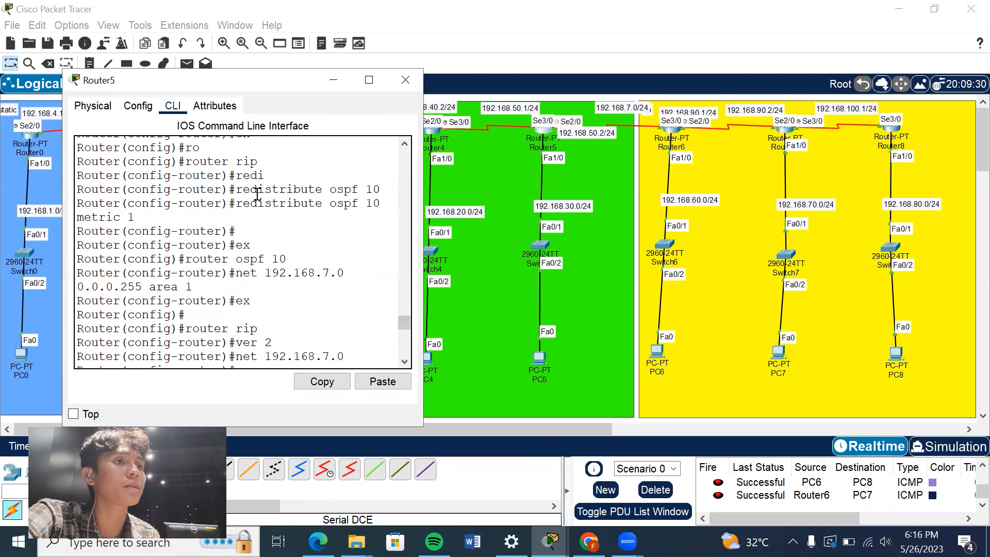
pyautogui.moveTo(147, 219); pyautogui.dragTo(73, 222)
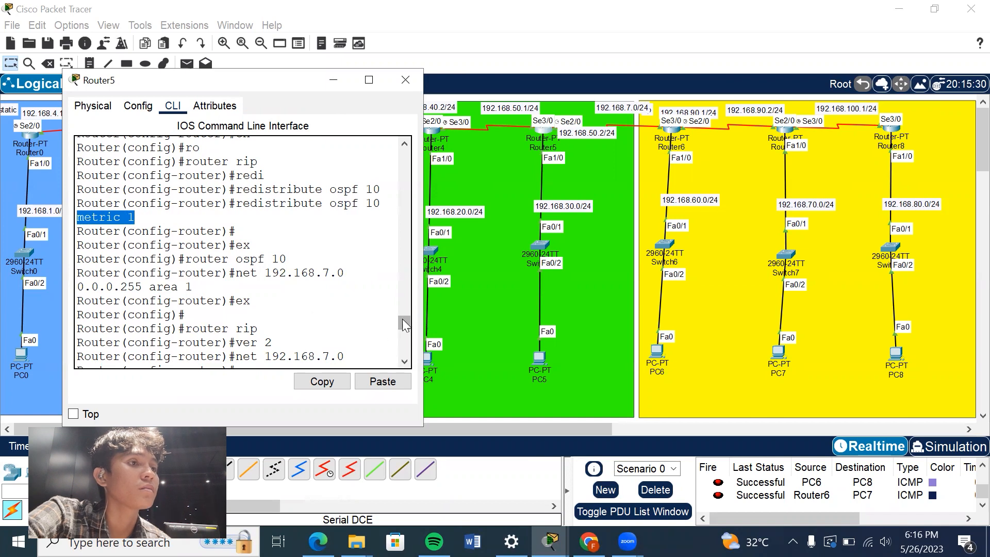
# Examine the OSPF 10 and RIP version 2 network statements for the inter-router link on Router5, and put its window away.
pyautogui.scroll(-2, 410, 322)
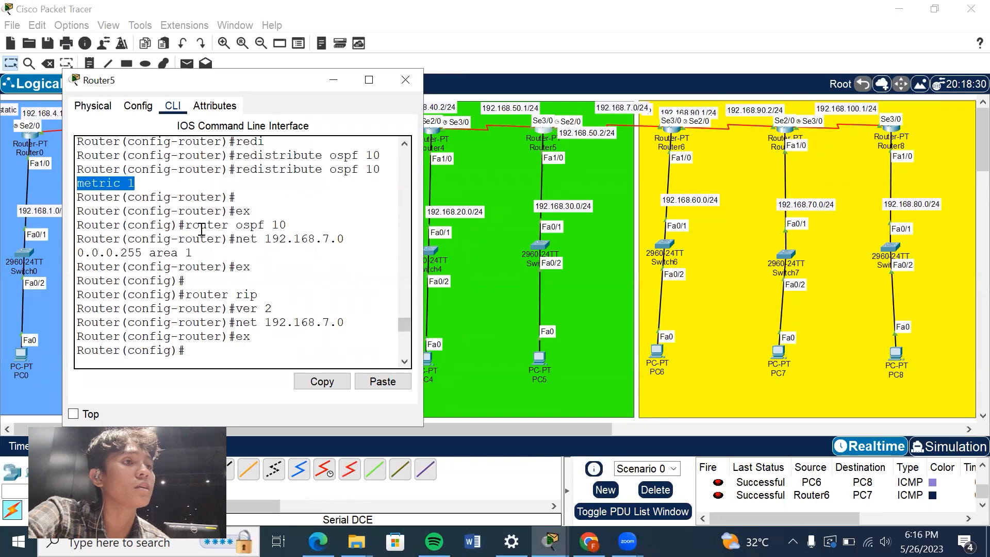
pyautogui.moveTo(187, 227); pyautogui.dragTo(232, 228)
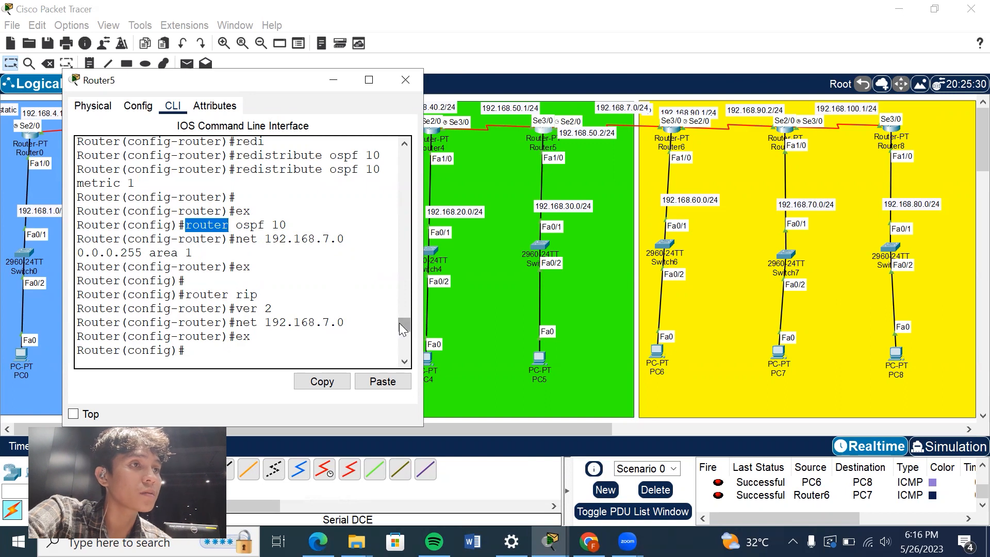
pyautogui.scroll(-2, 397, 324)
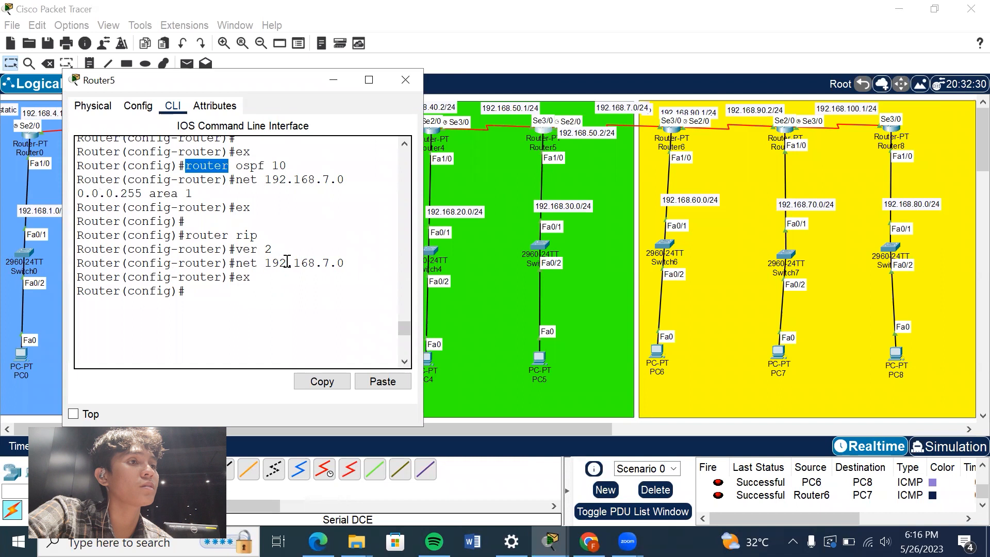
pyautogui.click(286, 284)
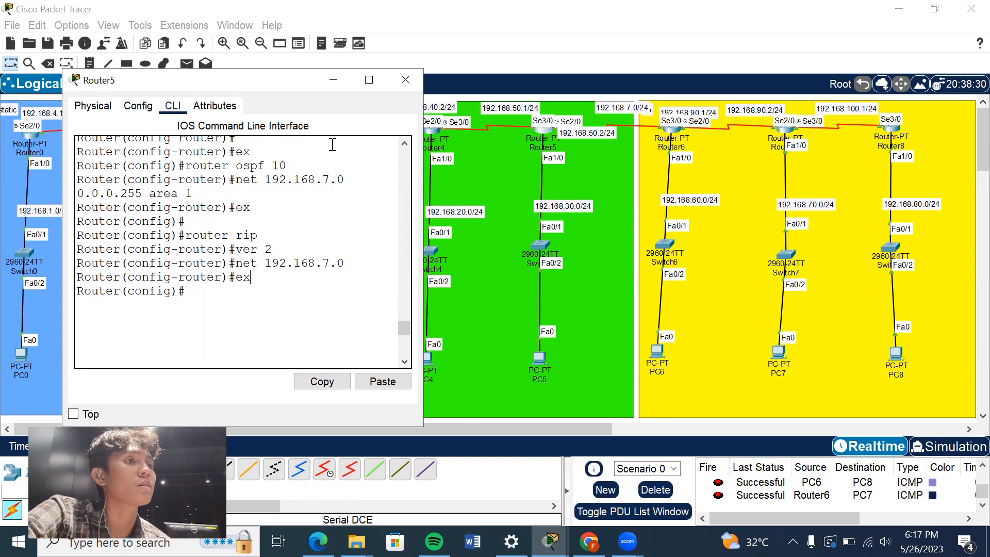
pyautogui.click(330, 81)
# Review Router6's RIP version 2 network command for the link to Router5, and return to the topology.
pyautogui.click(673, 136)
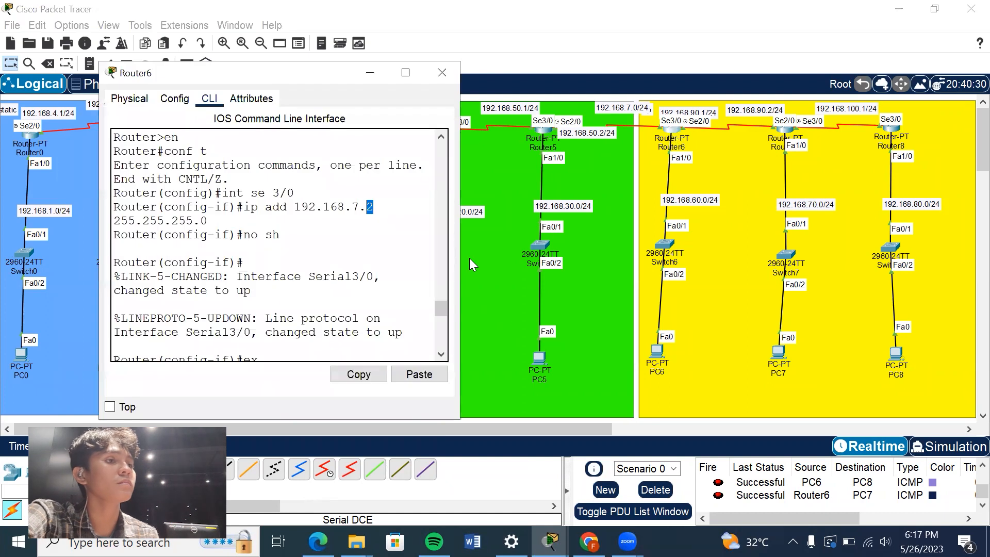
pyautogui.moveTo(440, 312); pyautogui.dragTo(441, 321)
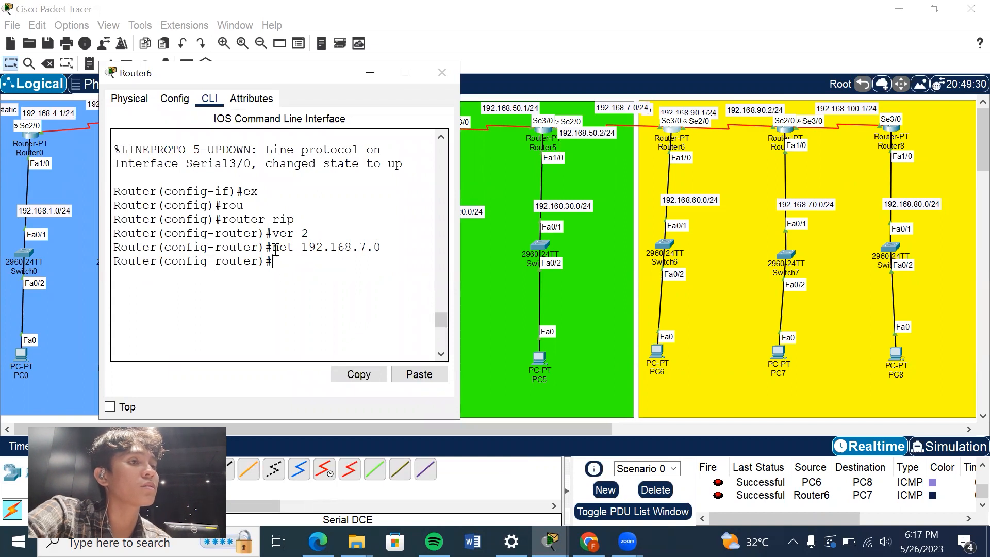
pyautogui.moveTo(277, 252); pyautogui.dragTo(311, 255)
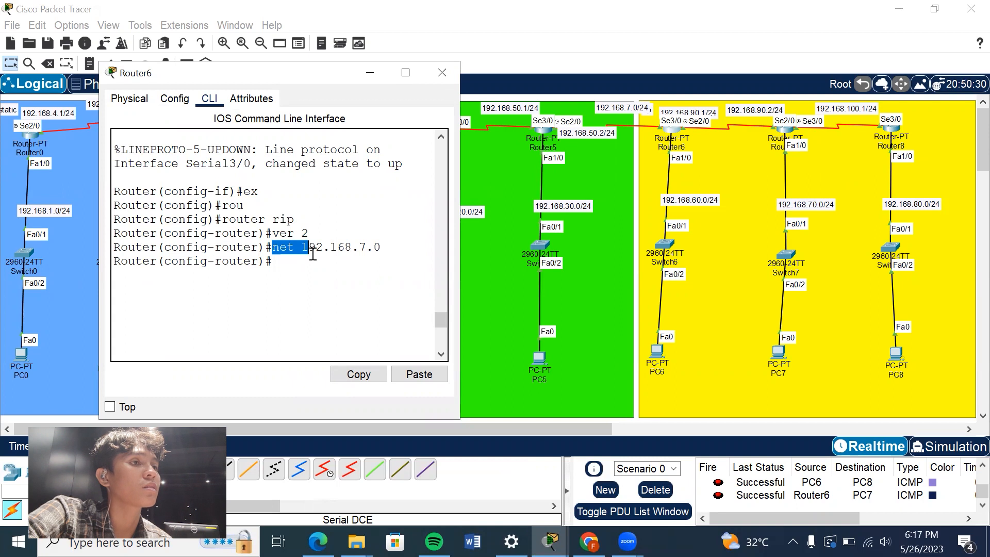
pyautogui.click(302, 256)
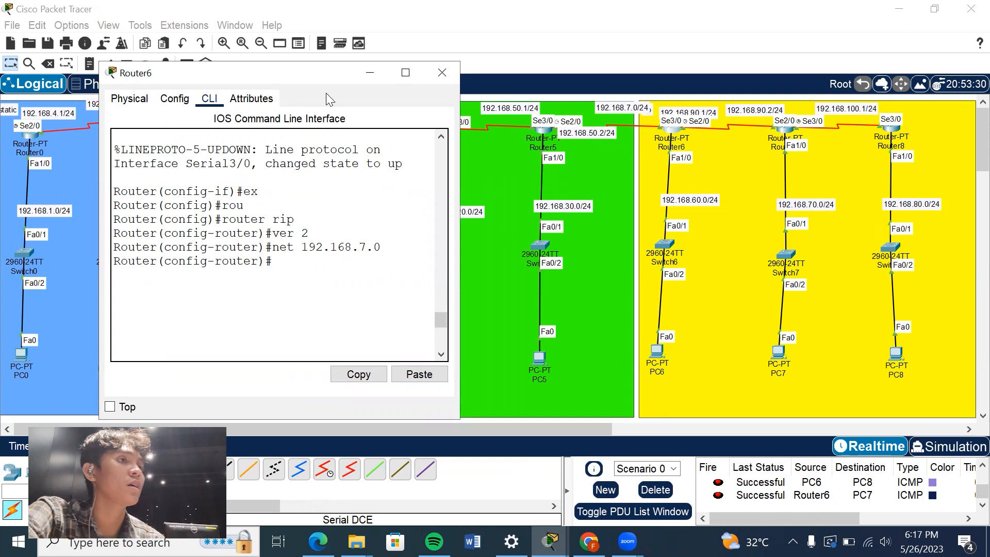
pyautogui.click(366, 79)
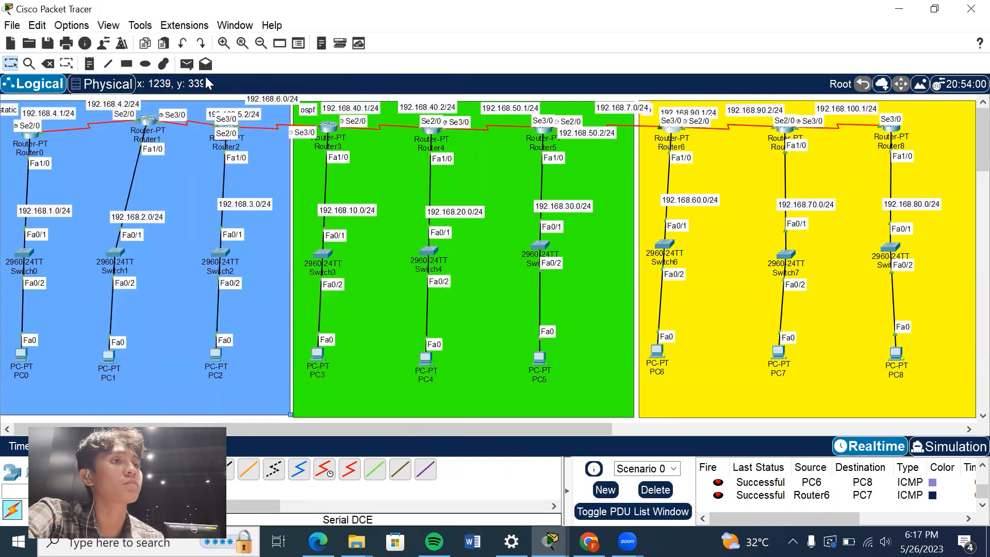
# Clear the PDU list of Scenario 0 and send a simple PDU from PC5 to PC6.
pyautogui.click(188, 65)
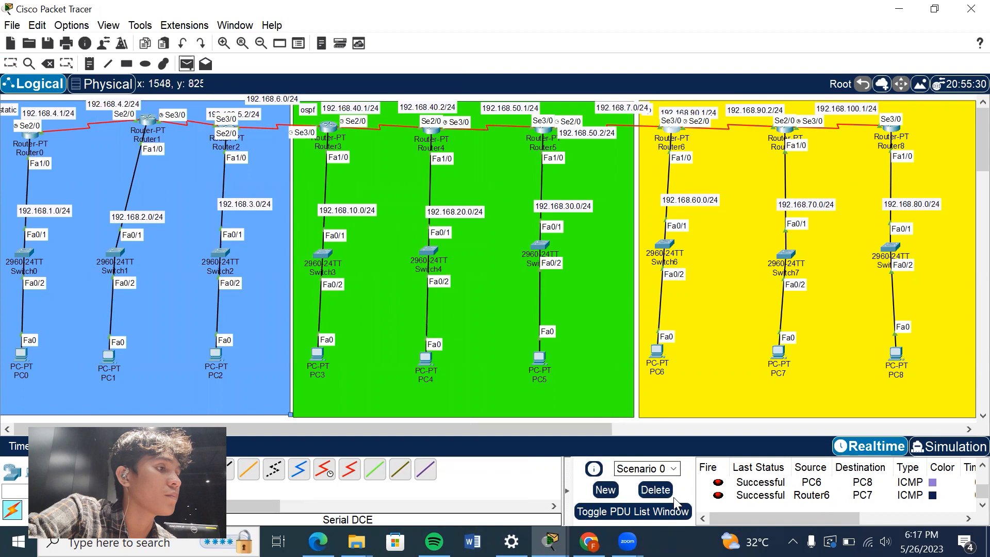
pyautogui.click(655, 490)
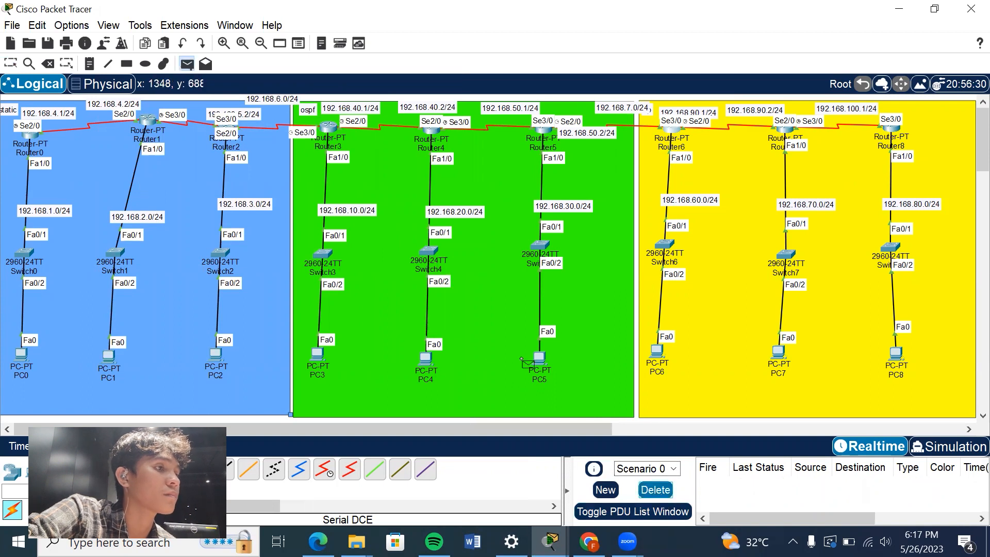
pyautogui.click(540, 361)
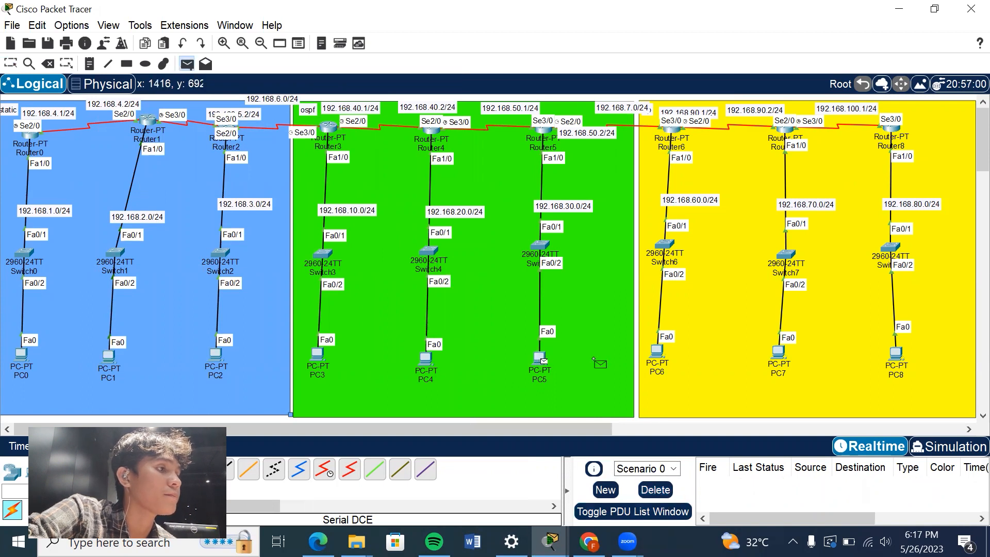
pyautogui.click(658, 353)
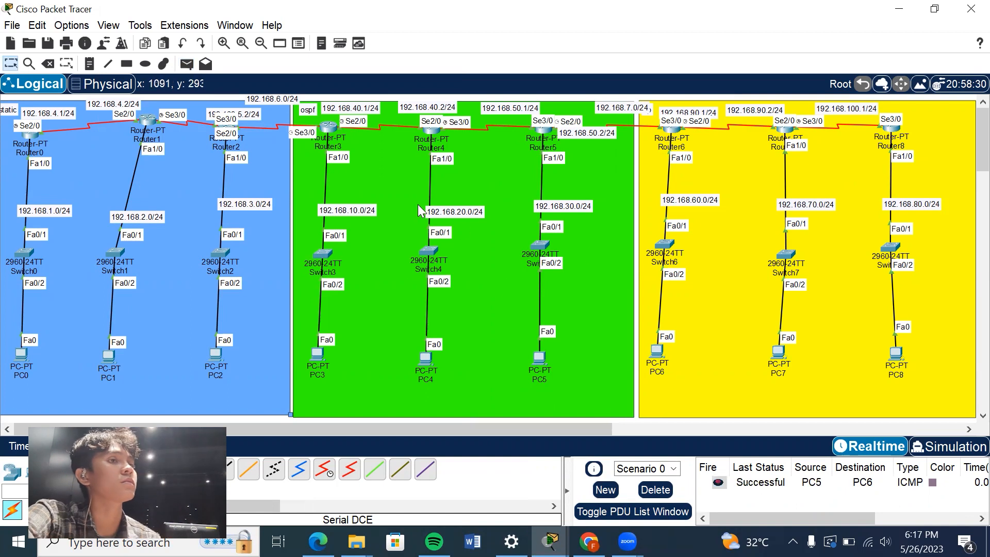
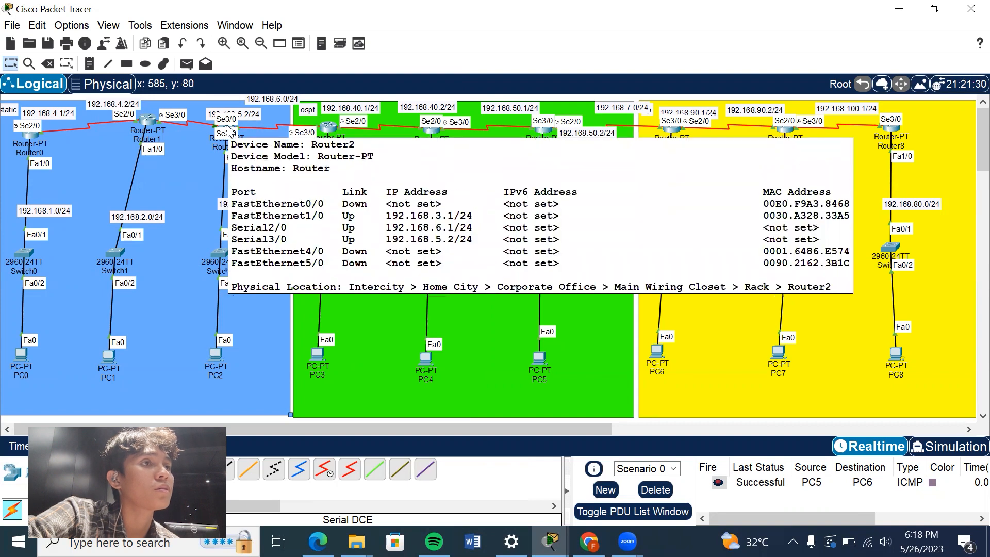
# Look through Router2's command history, and review Router3's OSPF 10 network statement for the inter-router link and its static route to Router2's LAN.
pyautogui.click(229, 131)
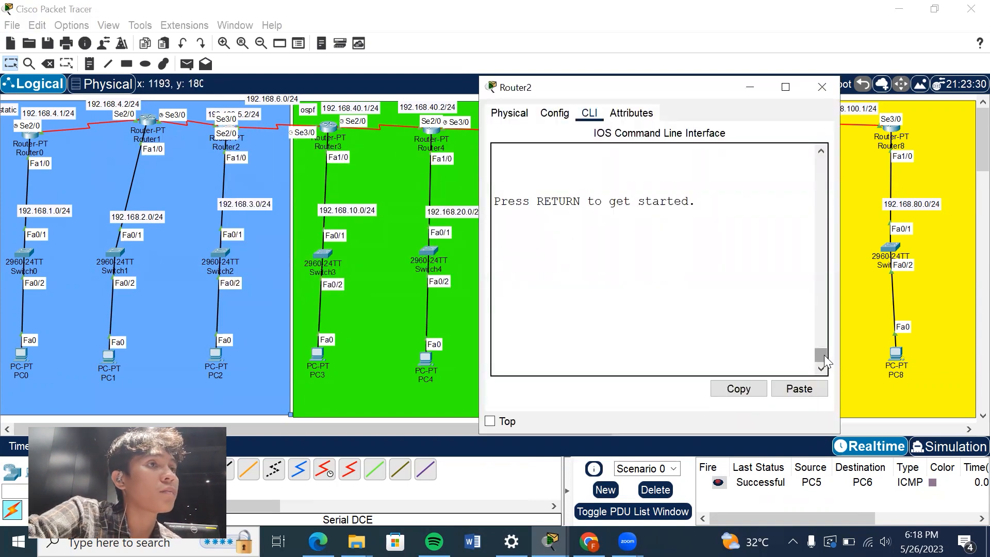
pyautogui.moveTo(824, 355); pyautogui.dragTo(826, 318)
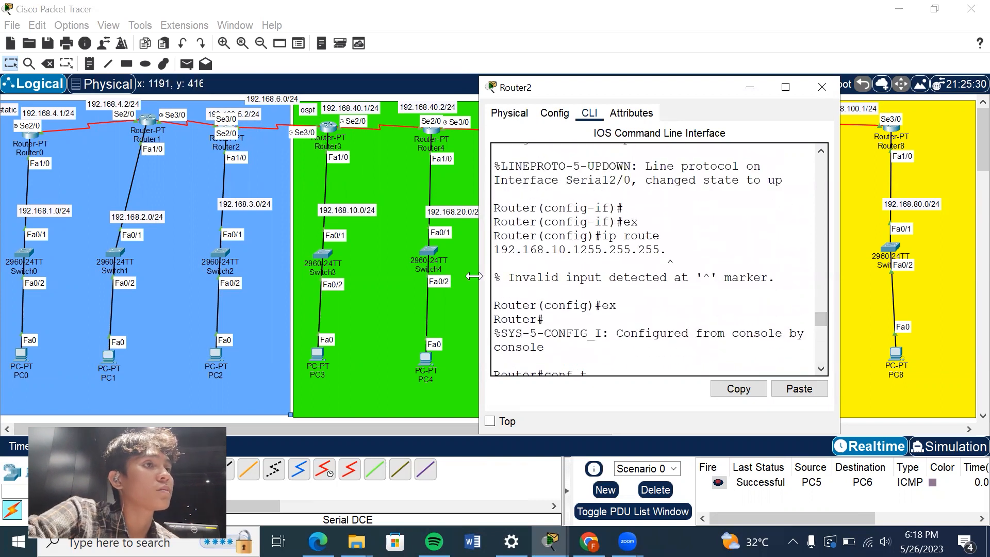
pyautogui.click(329, 129)
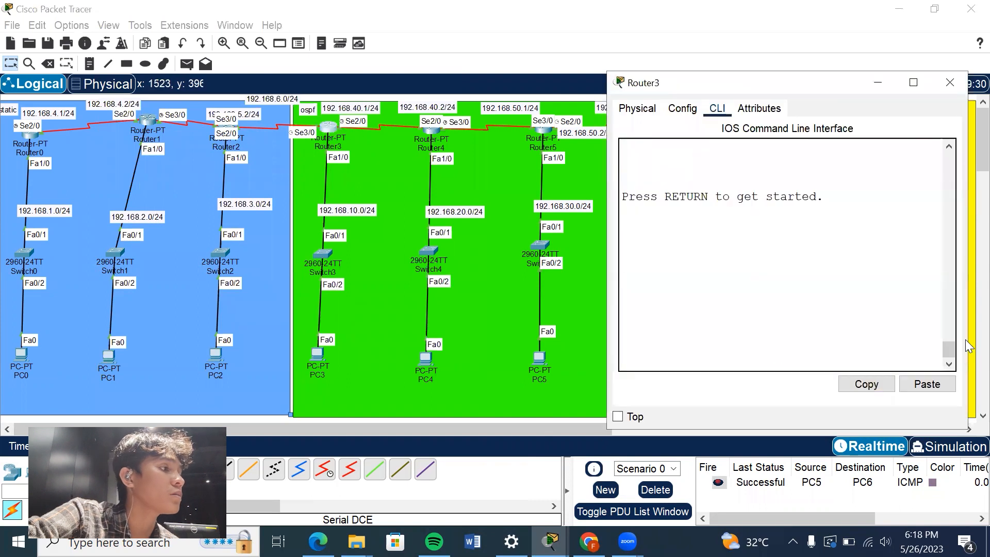
pyautogui.moveTo(946, 347); pyautogui.dragTo(951, 327)
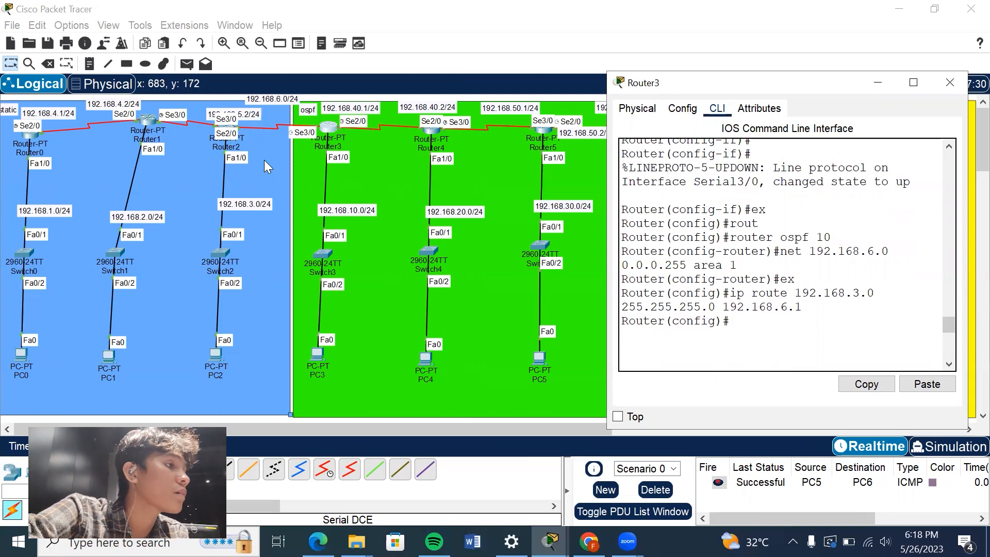
pyautogui.click(876, 84)
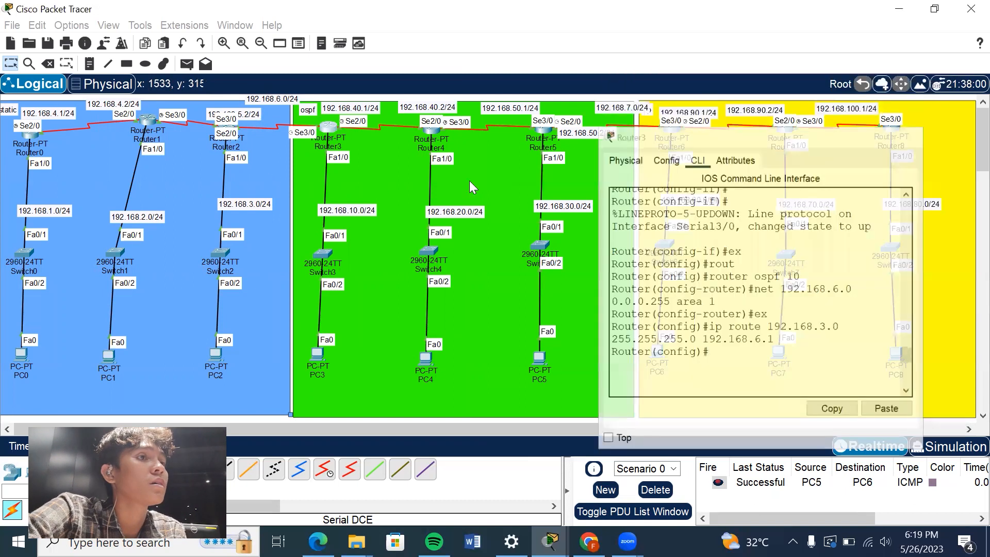
# Review Router2's Serial2/0 addressing and its redistribution of static subnets into OSPF, highlighting the router ospf 10 command.
pyautogui.click(230, 134)
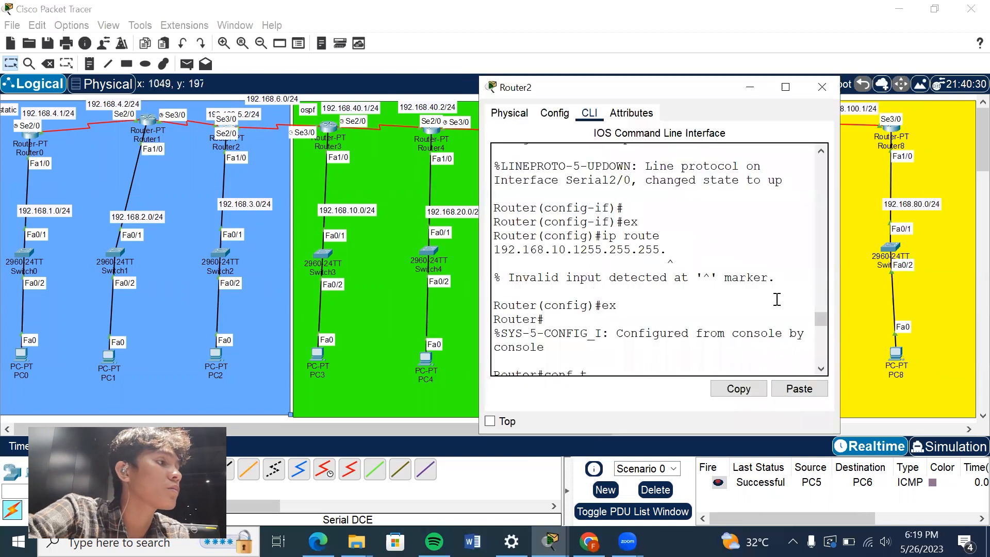
pyautogui.moveTo(820, 317)
pyautogui.mouseDown()
pyautogui.moveTo(820, 308)
pyautogui.moveTo(823, 336)
pyautogui.moveTo(816, 240)
pyautogui.moveTo(833, 306)
pyautogui.mouseUp()
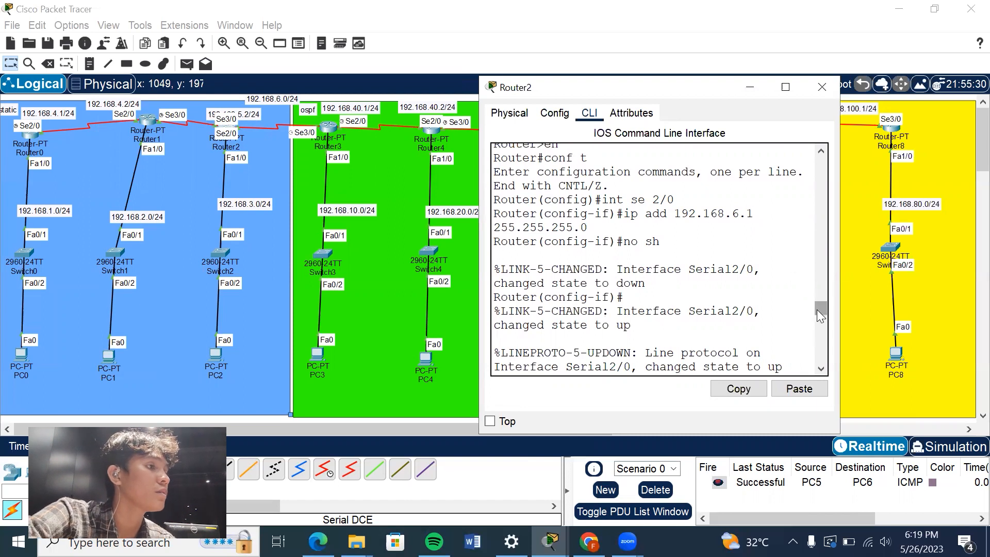
pyautogui.moveTo(820, 309); pyautogui.dragTo(829, 335)
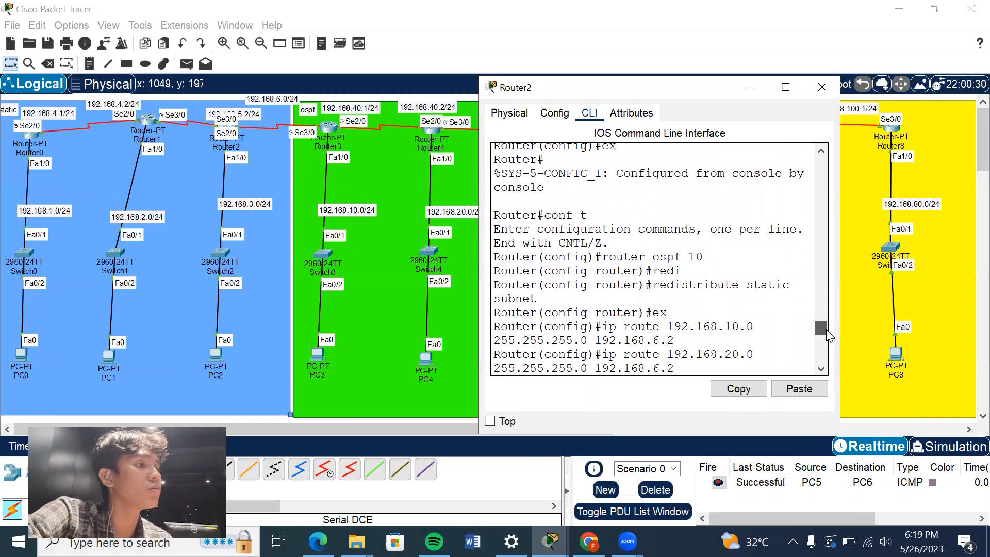
pyautogui.moveTo(601, 256); pyautogui.dragTo(702, 256)
pyautogui.click(653, 286)
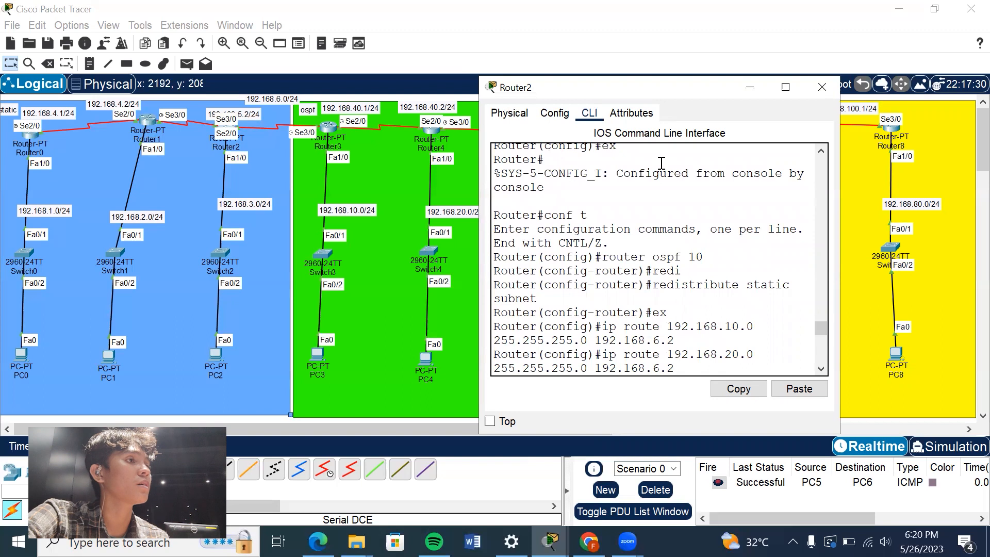
# Examine Router2's first static route to 192.168.10.0, highlighting its next hop, destination network and subnet mask in turn.
pyautogui.moveTo(647, 89); pyautogui.dragTo(686, 98)
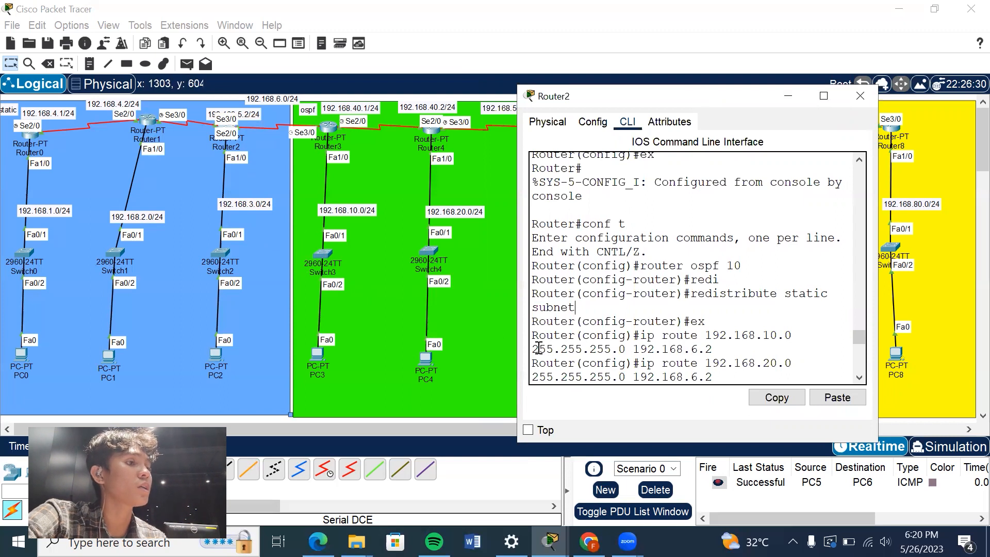
pyautogui.moveTo(535, 348); pyautogui.dragTo(716, 348)
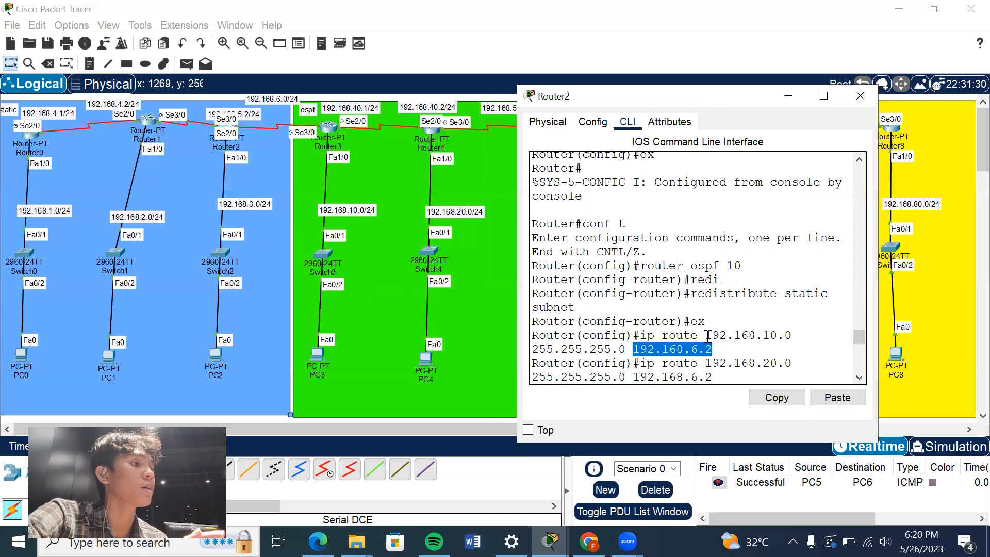
pyautogui.moveTo(709, 336); pyautogui.dragTo(793, 339)
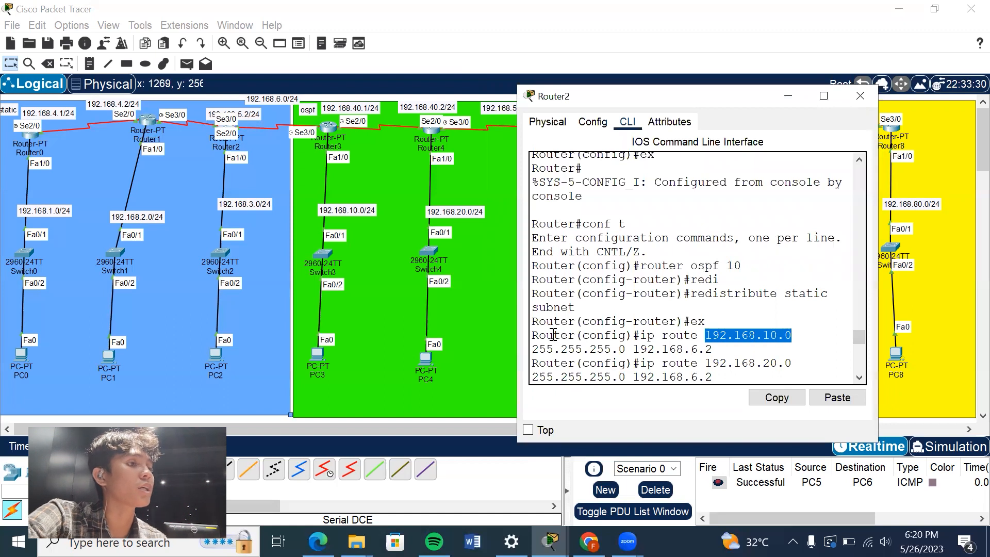
pyautogui.moveTo(533, 351); pyautogui.dragTo(633, 345)
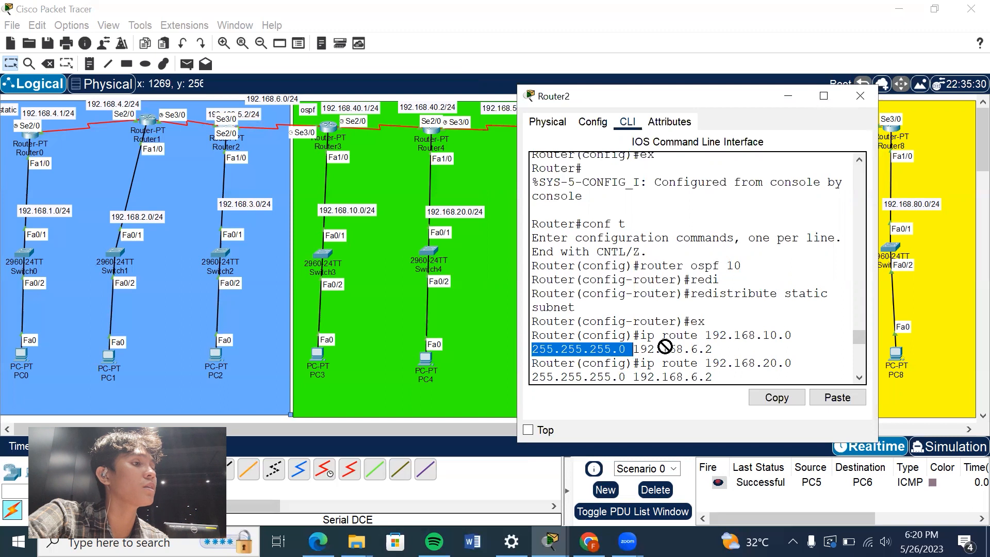
pyautogui.click(722, 348)
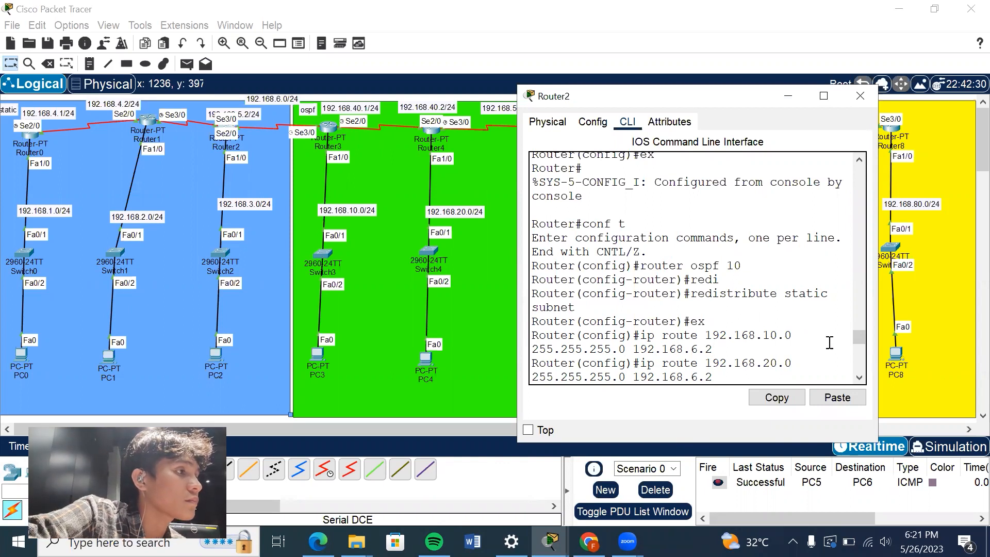
# Review Router2's remaining static routes to the OSPF area networks, highlighting them, and put the router's window away.
pyautogui.moveTo(858, 338); pyautogui.dragTo(858, 344)
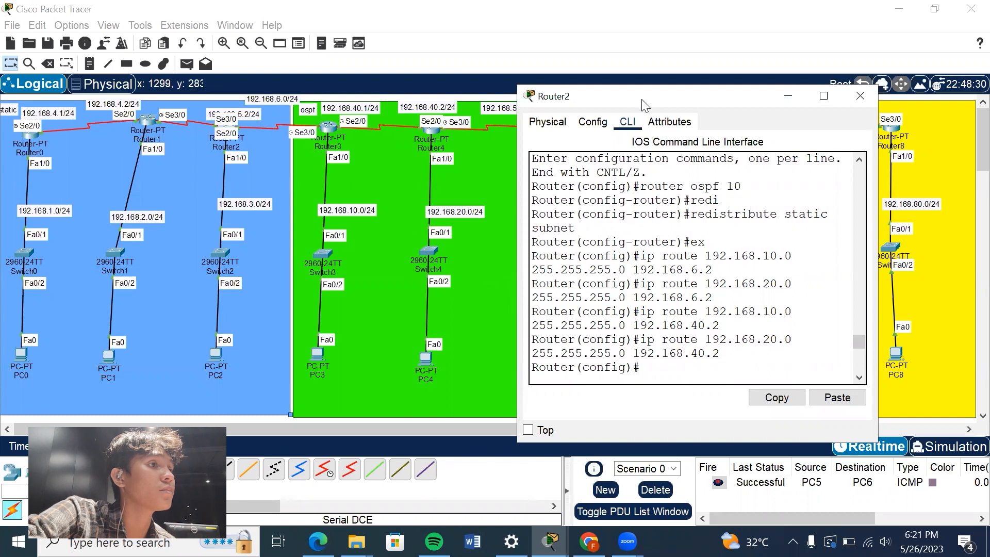
pyautogui.moveTo(647, 105); pyautogui.dragTo(734, 115)
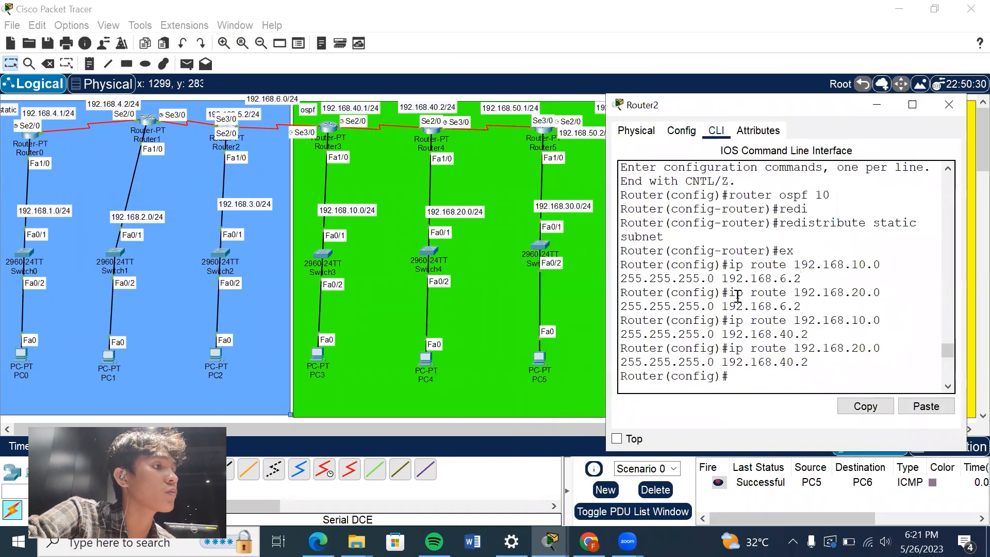
pyautogui.moveTo(731, 294); pyautogui.dragTo(785, 374)
pyautogui.moveTo(946, 350); pyautogui.dragTo(947, 356)
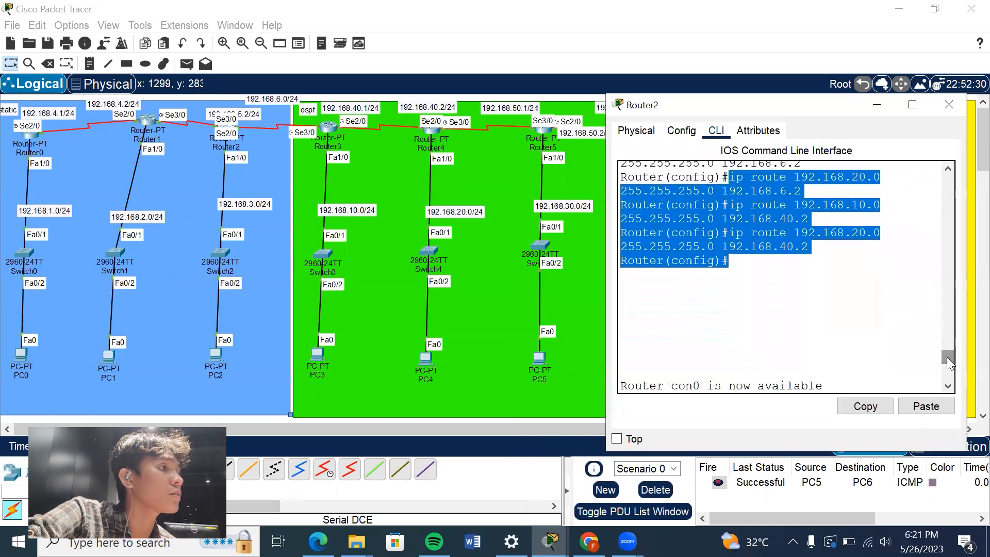
pyautogui.click(876, 105)
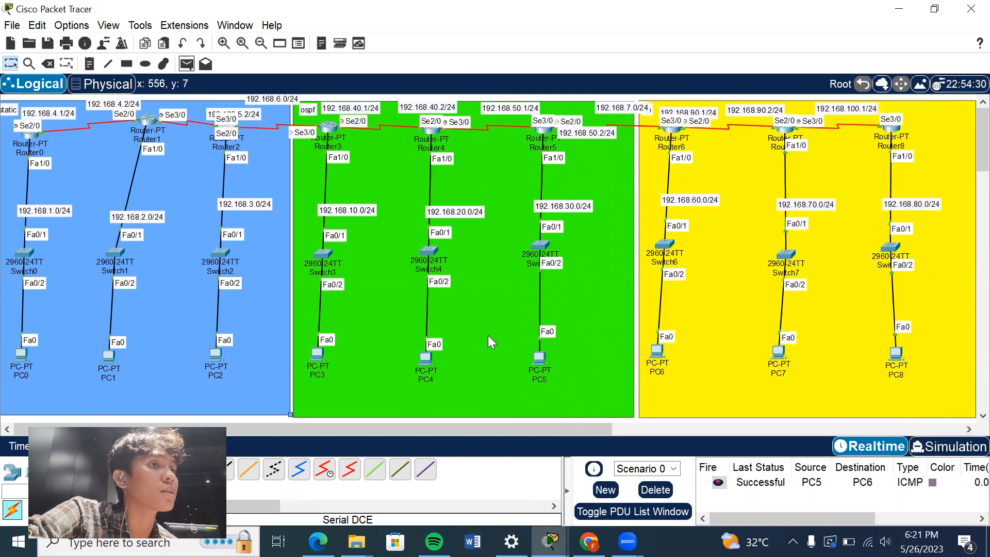
# Send simple PDUs from PC2 to PC3 and from PC4 to PC2, and check them in the PDU list.
pyautogui.click(187, 64)
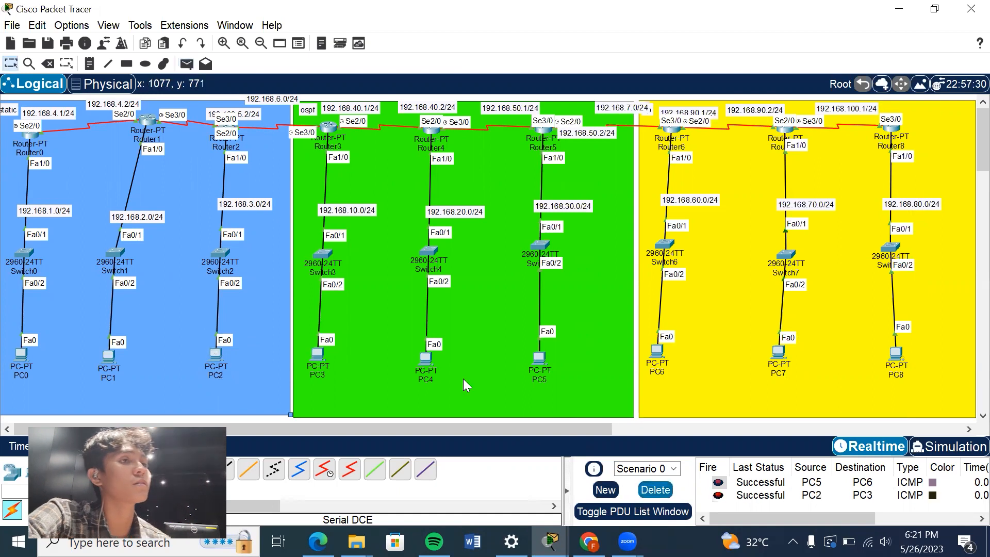
pyautogui.click(193, 66)
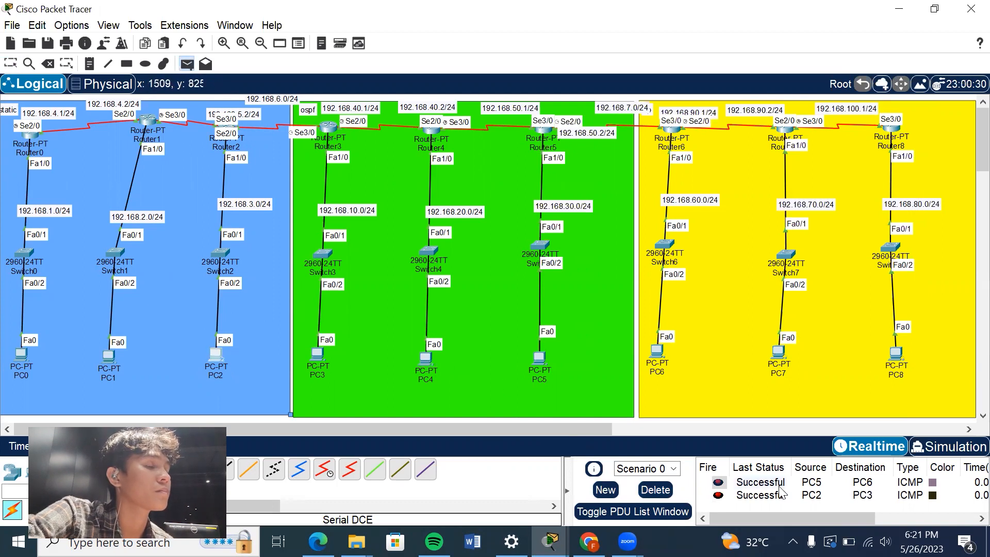
pyautogui.click(424, 356)
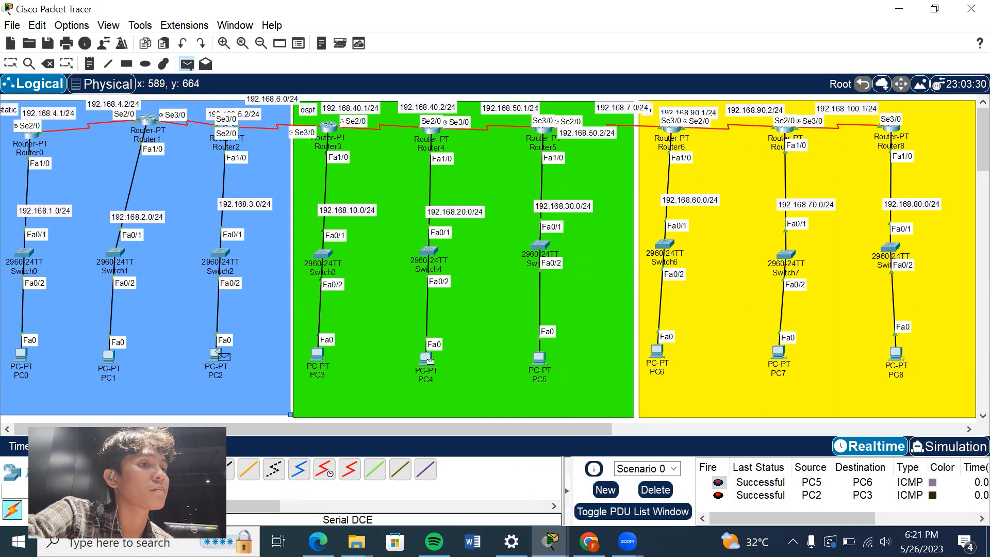
pyautogui.click(214, 356)
pyautogui.scroll(-1, 852, 493)
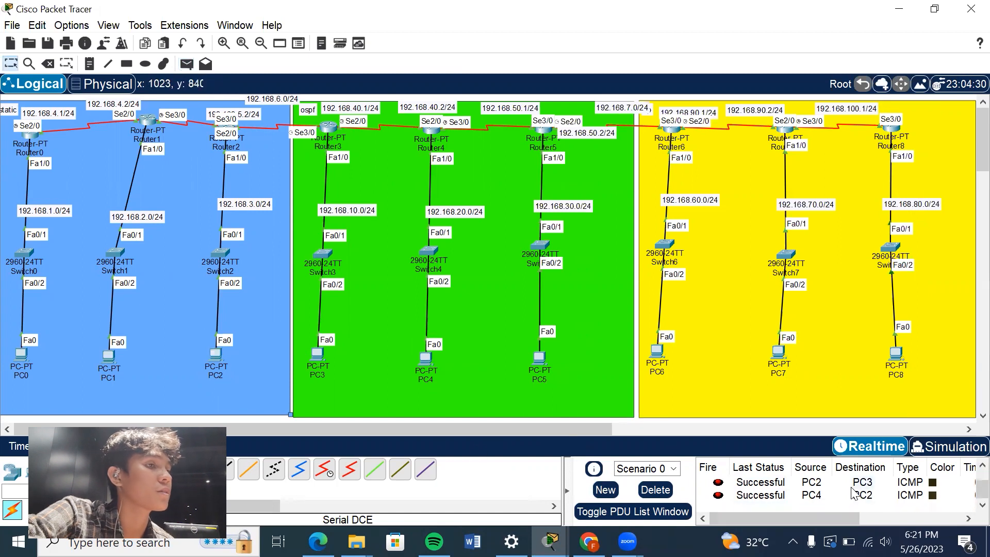